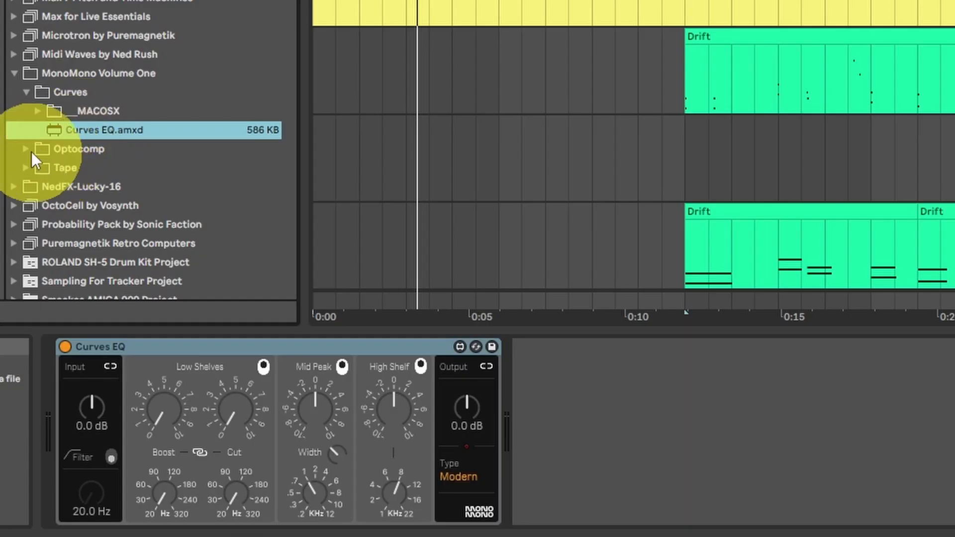
Step: Add the Optocomp and Tape devices from the MonoMono Volume One pack after the Curves EQ
click(31, 146)
double_click(55, 149)
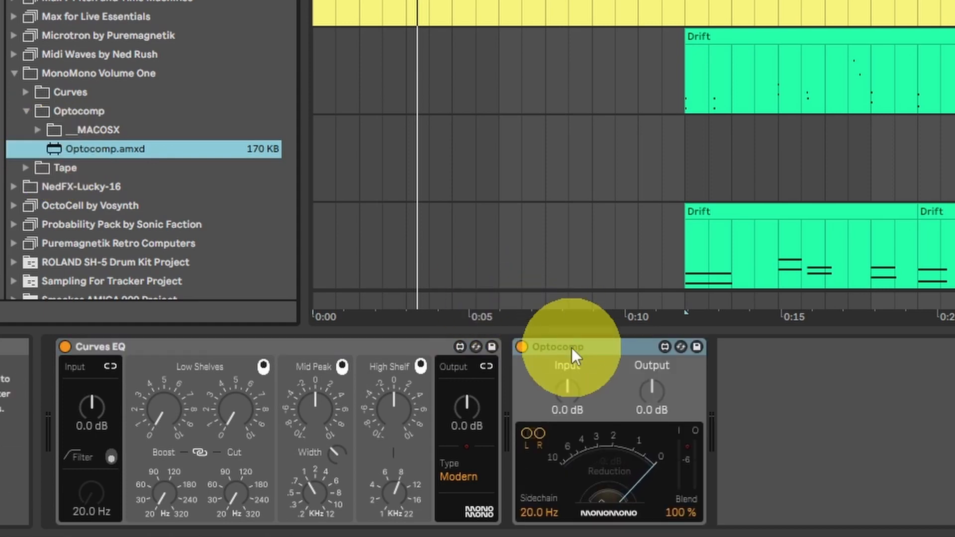
click(24, 166)
double_click(55, 168)
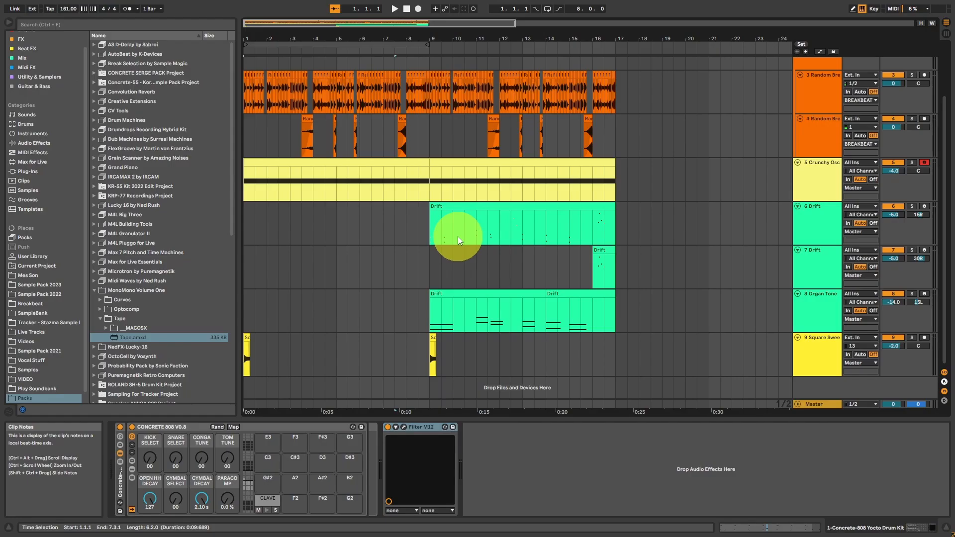
Step: Reduce the BREAKBEAT group track's height and play the arrangement from the start
scroll(458, 236, up, 2)
scroll(458, 237, up, 1)
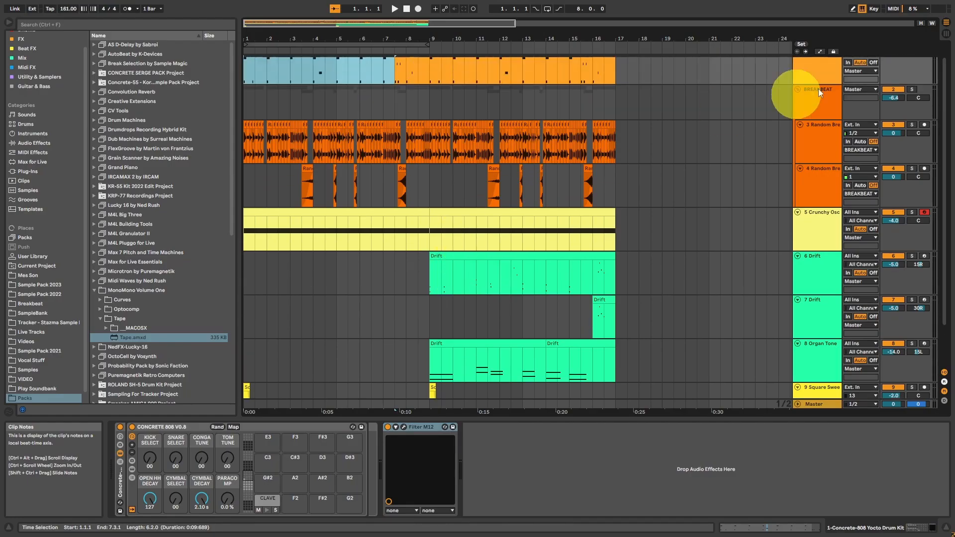
mouse_move(821, 119)
mouse_down()
mouse_move(820, 90)
mouse_move(821, 107)
mouse_up()
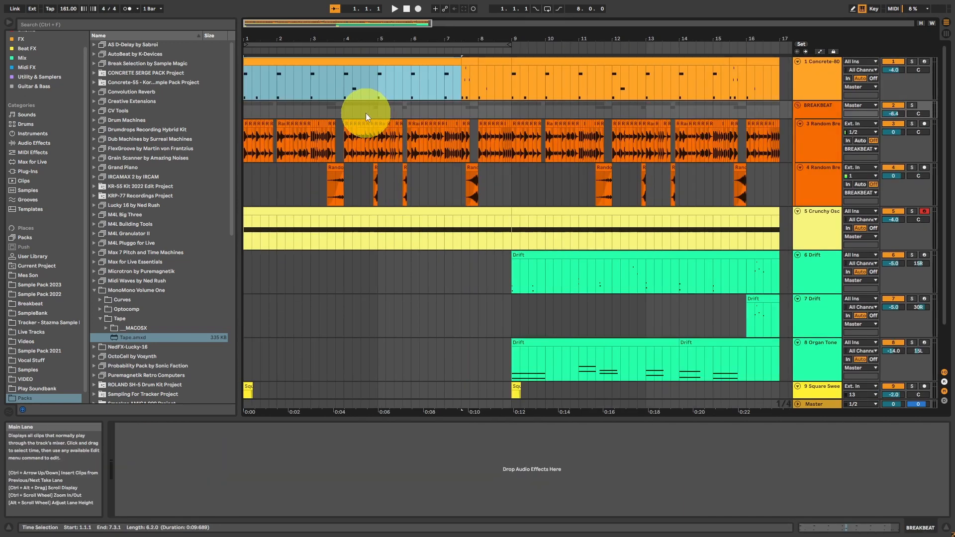
click(395, 8)
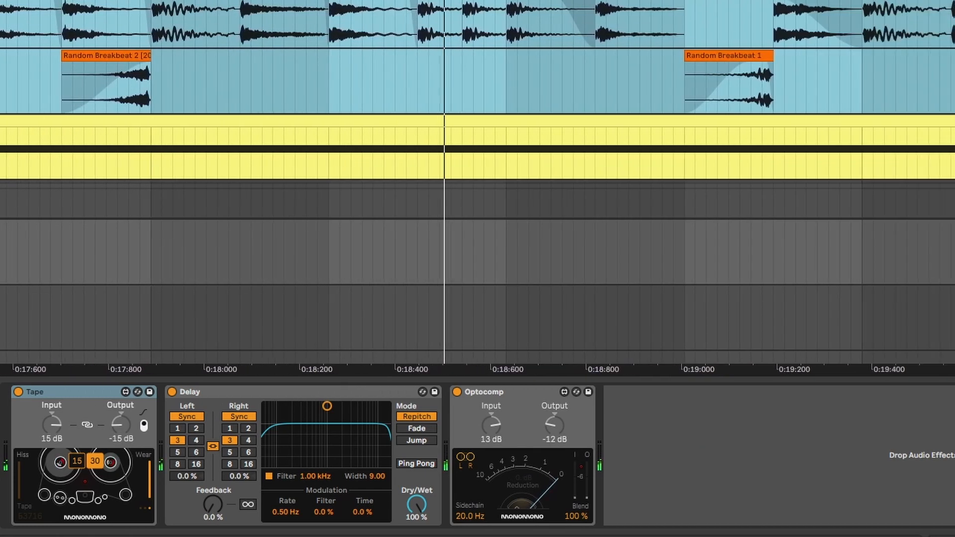
scroll(478, 109, down, 3)
scroll(477, 149, down, 6)
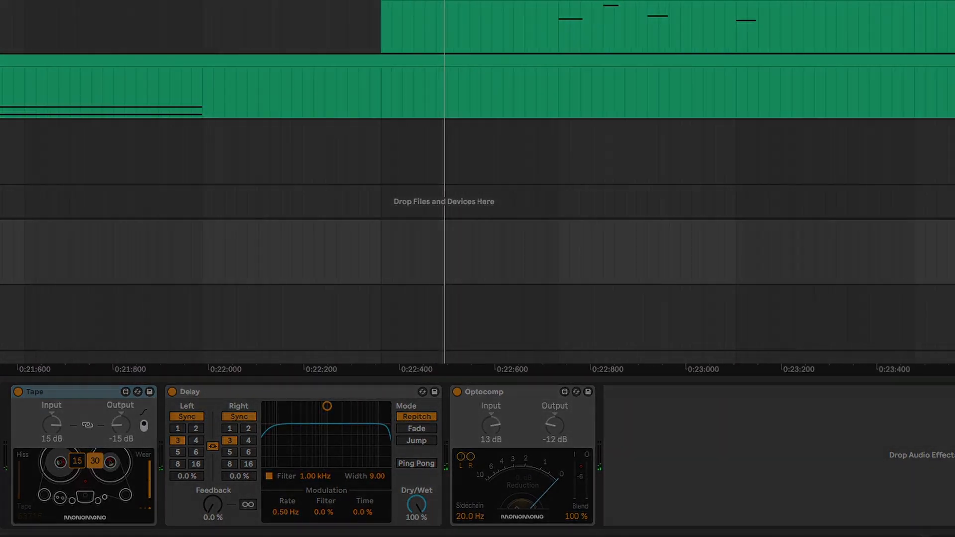
key(Down)
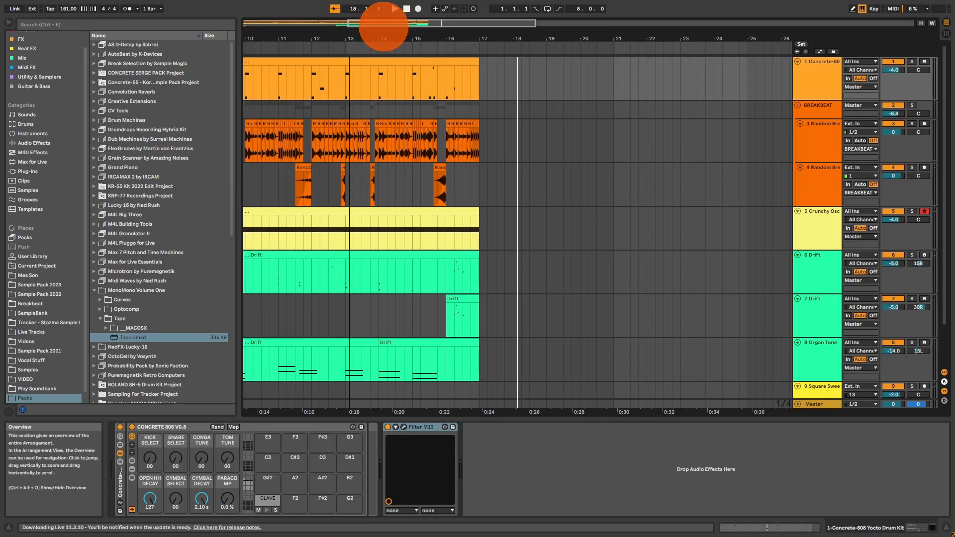
Step: Select bars 1 to 9 on the second Random Breakbeat track and loop that range
drag(384, 23, 280, 27)
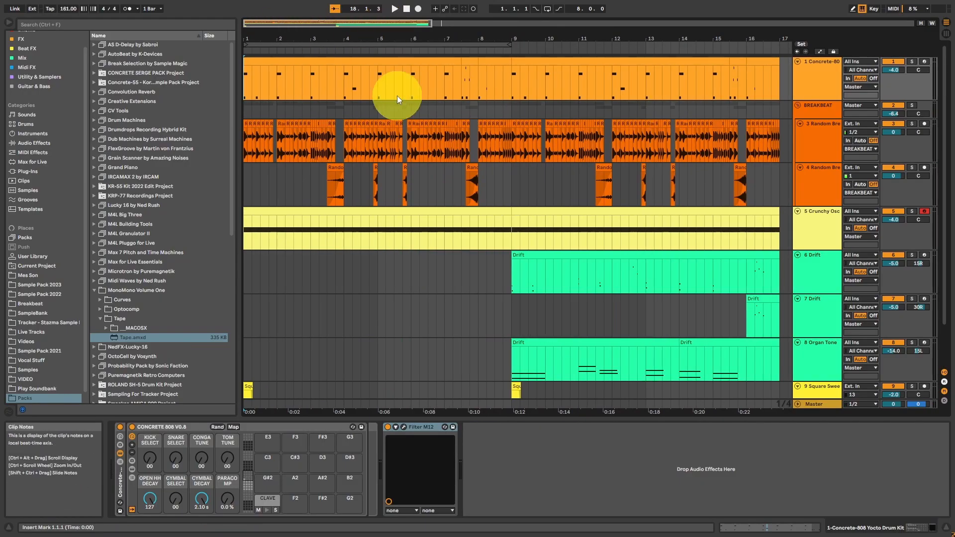
drag(511, 185, 245, 179)
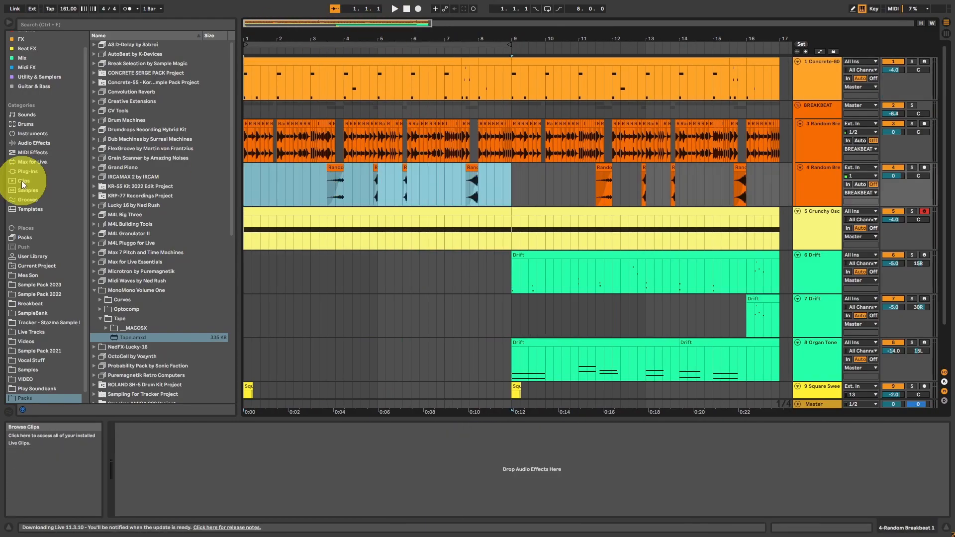
key(ctrl+l)
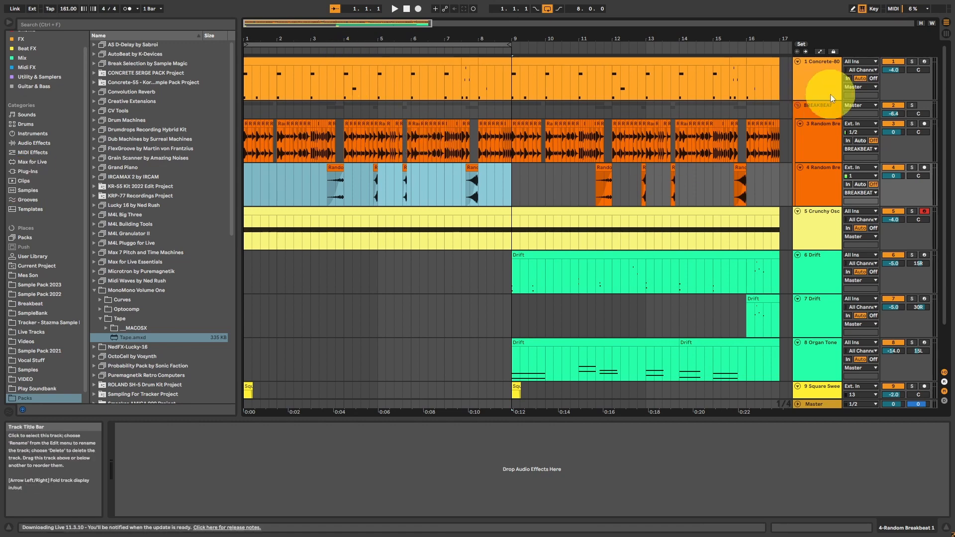
Step: Solo the BREAKBEAT group and play bars 1 to 9 in the loop
click(912, 105)
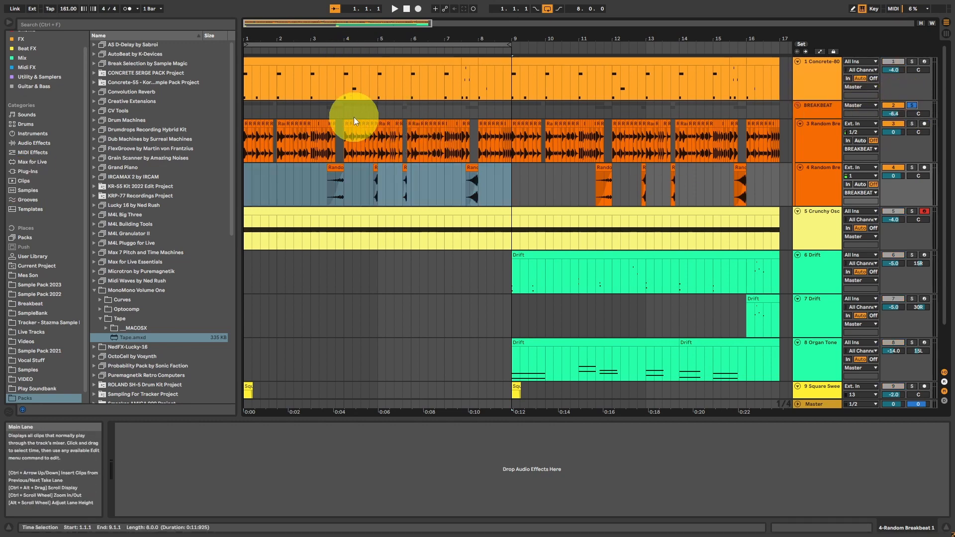
drag(510, 109, 70, 97)
key(space)
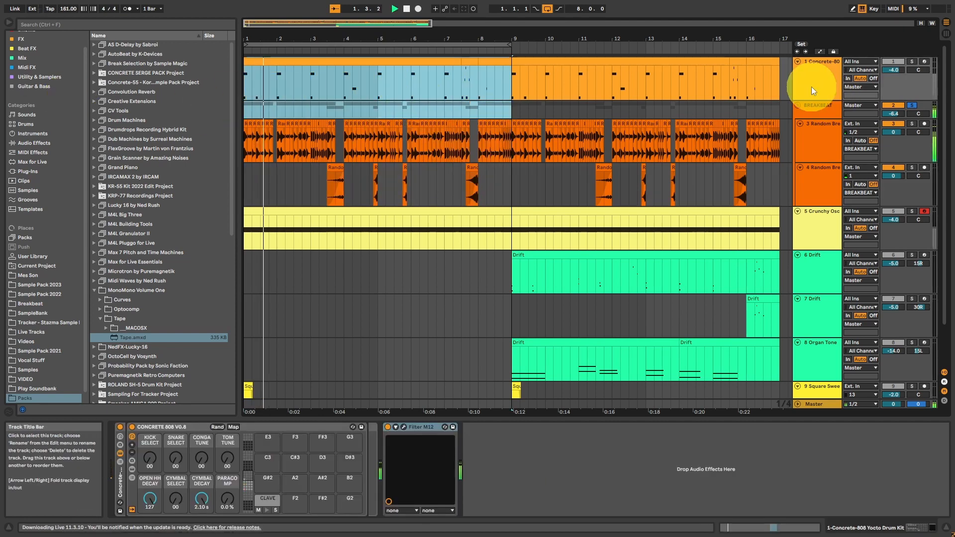
Step: Load Curves EQ from the MonoMono Volume One pack onto the BREAKBEAT group track
click(814, 109)
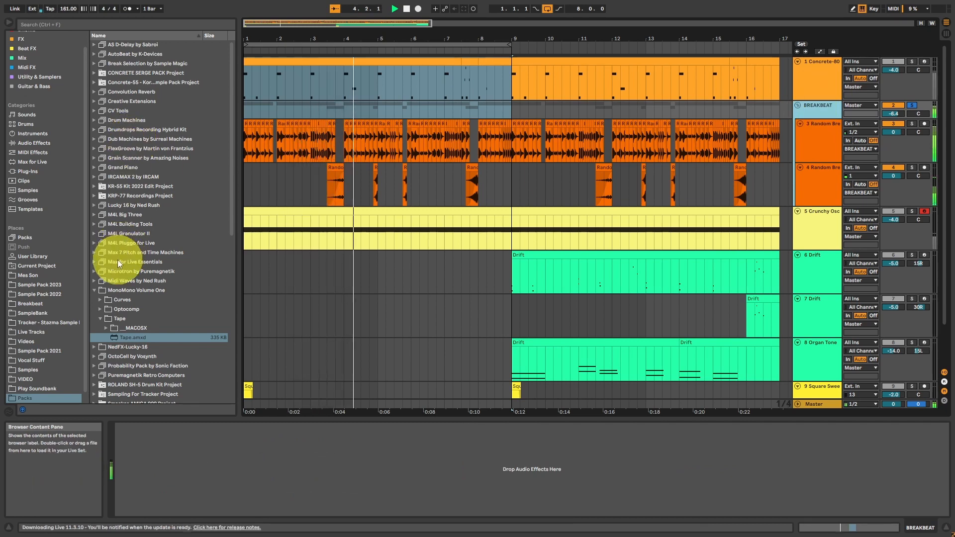
click(99, 300)
click(134, 319)
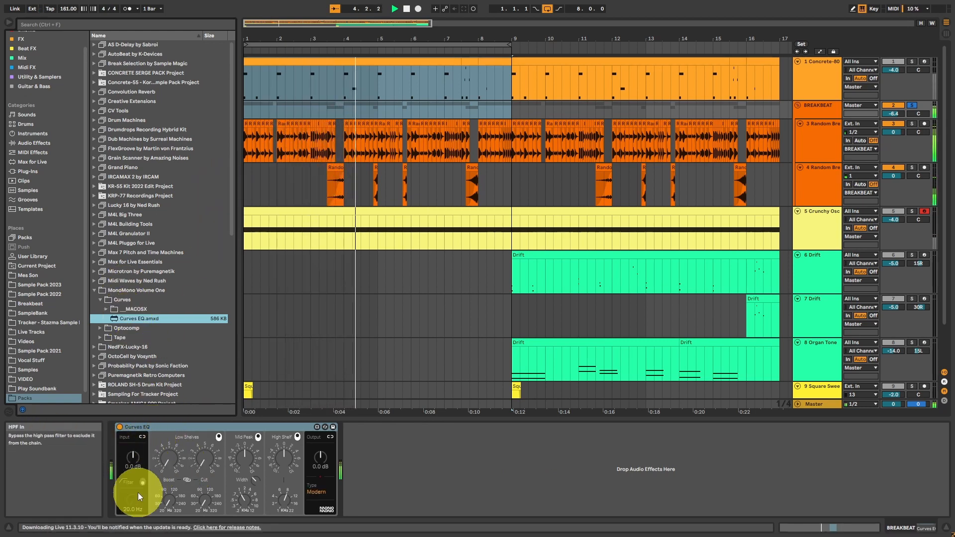
Step: Set the Curves EQ high-pass filter to 117 Hz, comparing the sound with the device bypassed
drag(136, 500, 125, 429)
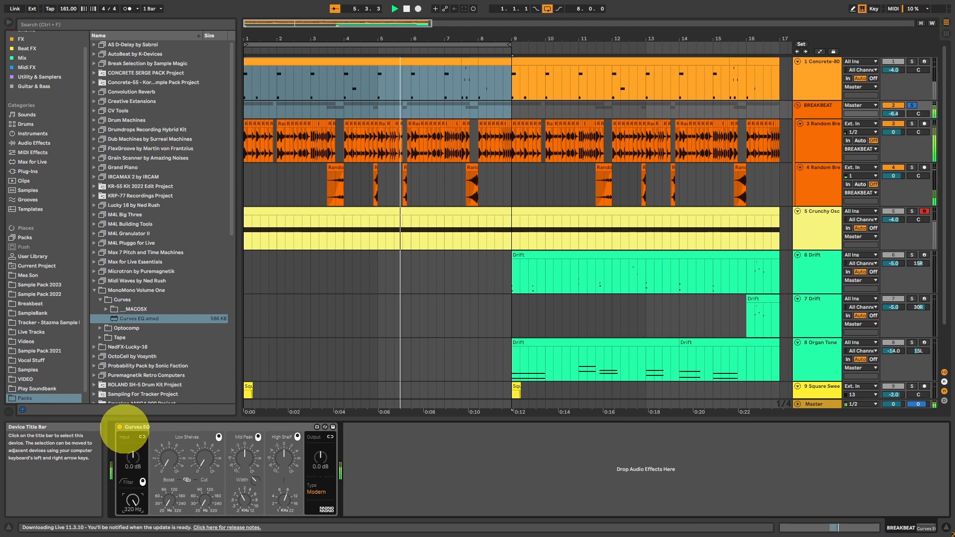
drag(132, 501, 129, 515)
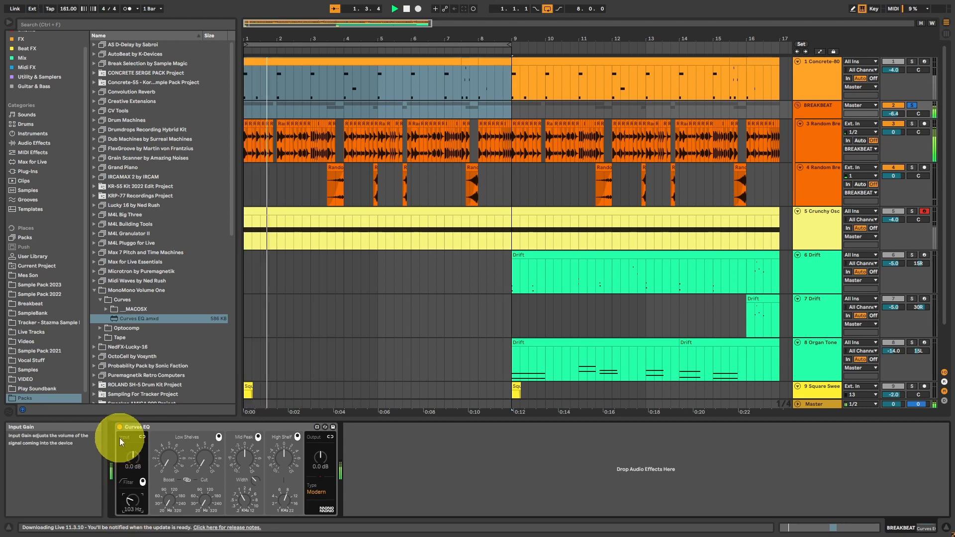
click(119, 427)
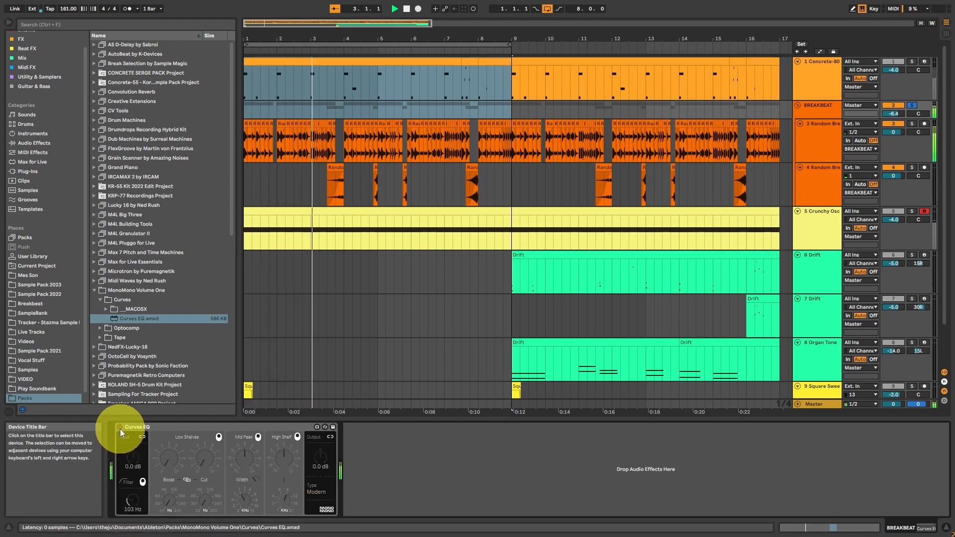
click(120, 427)
drag(133, 499, 133, 495)
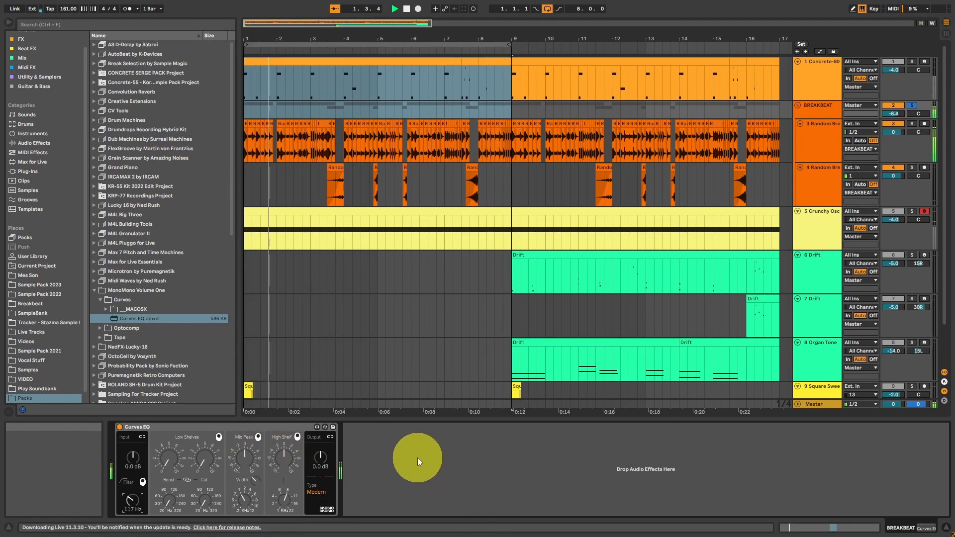
Step: Raise the high shelf frequency and boost its gain in Curves EQ
drag(284, 453, 282, 447)
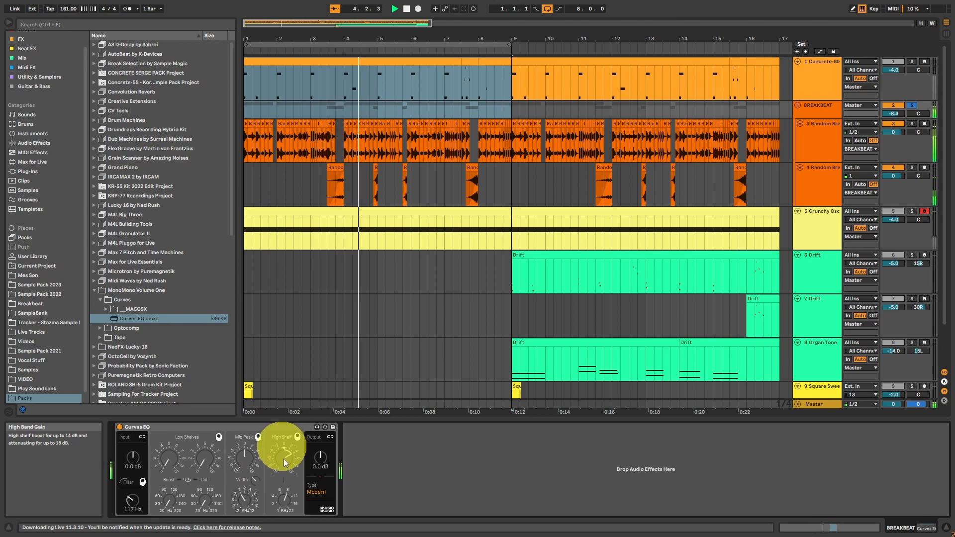
drag(288, 501, 288, 488)
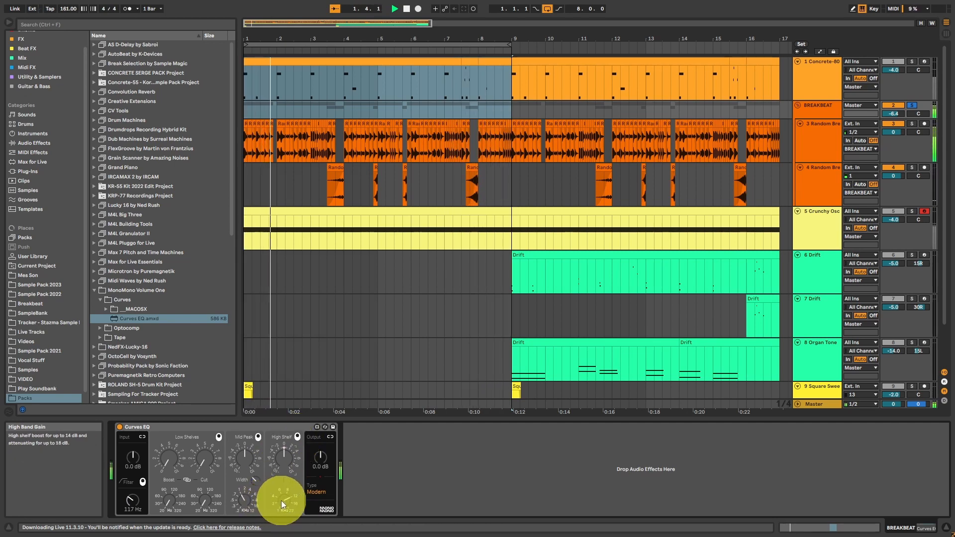
drag(283, 498, 286, 423)
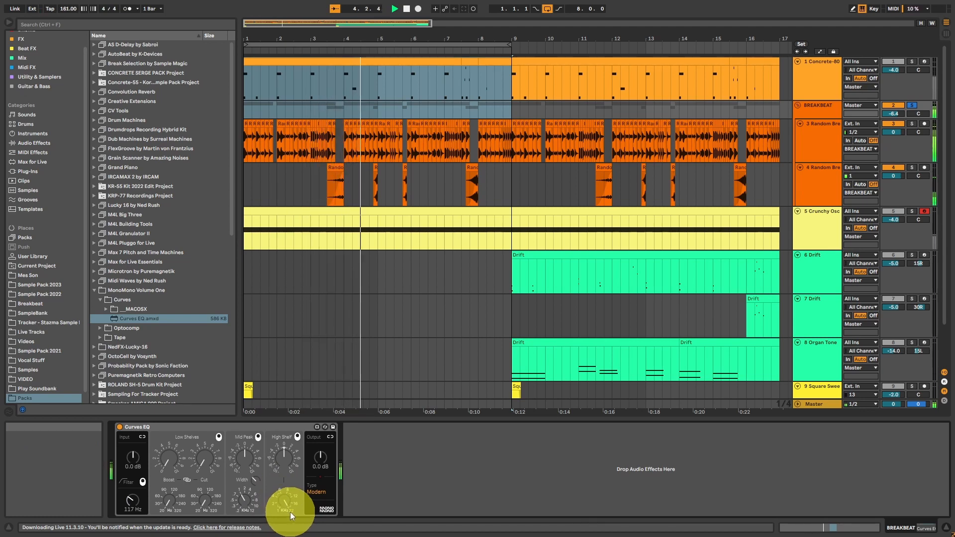
drag(288, 458, 289, 449)
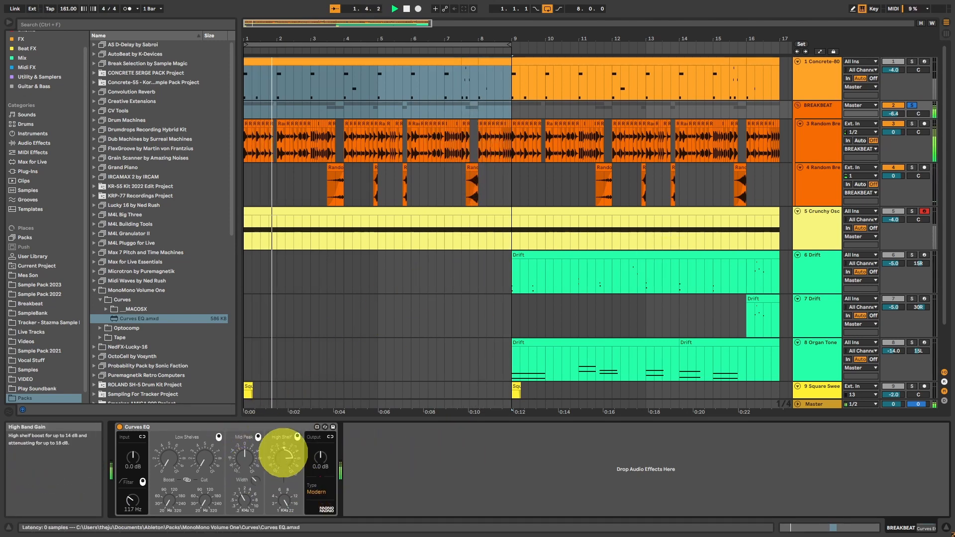
Step: Compare the breakbeat with the high shelf bypassed and engaged, and increase the shelf's boost
click(297, 438)
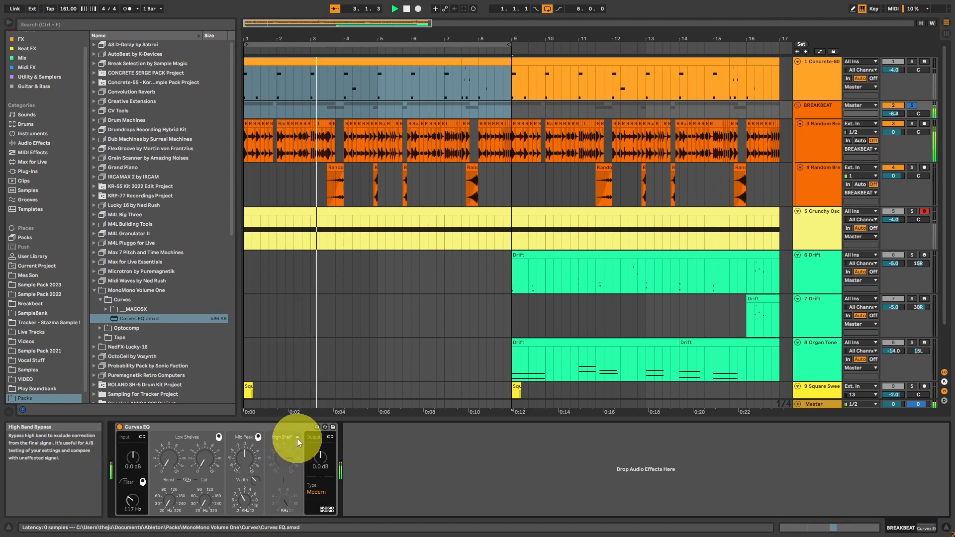
click(296, 438)
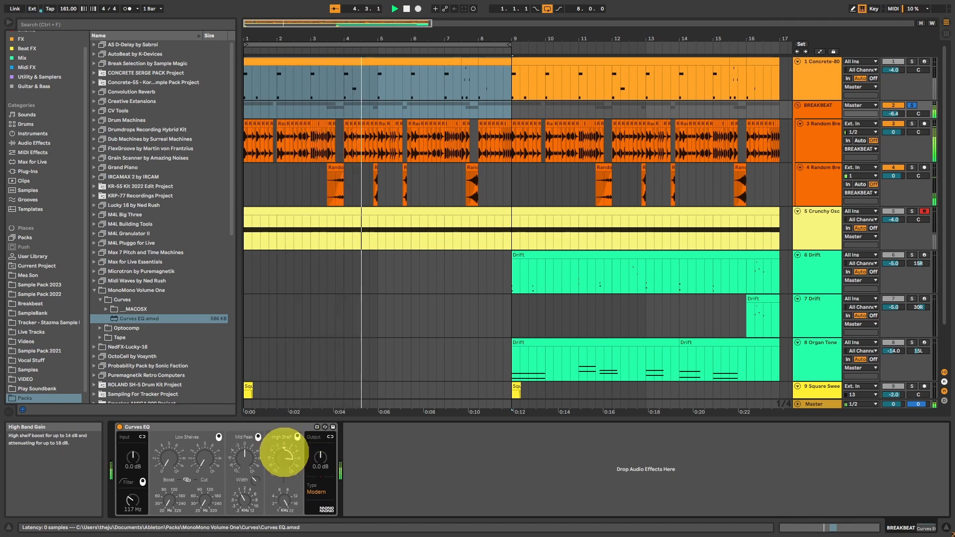
click(297, 437)
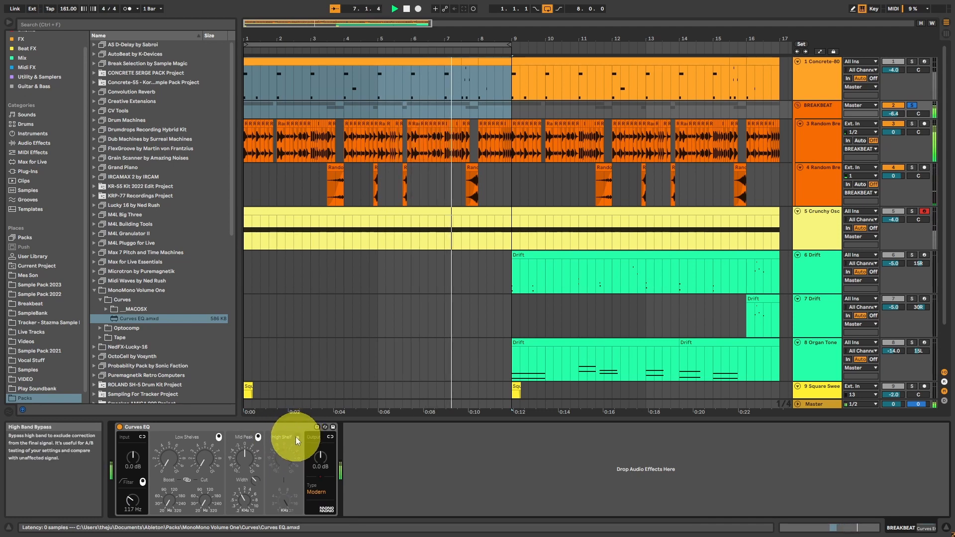
click(297, 437)
drag(284, 458, 290, 468)
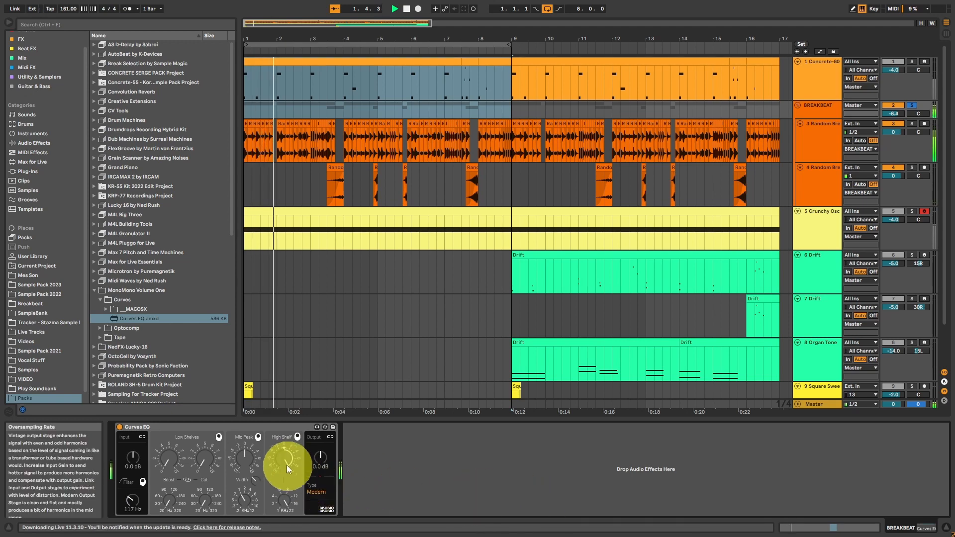
click(297, 437)
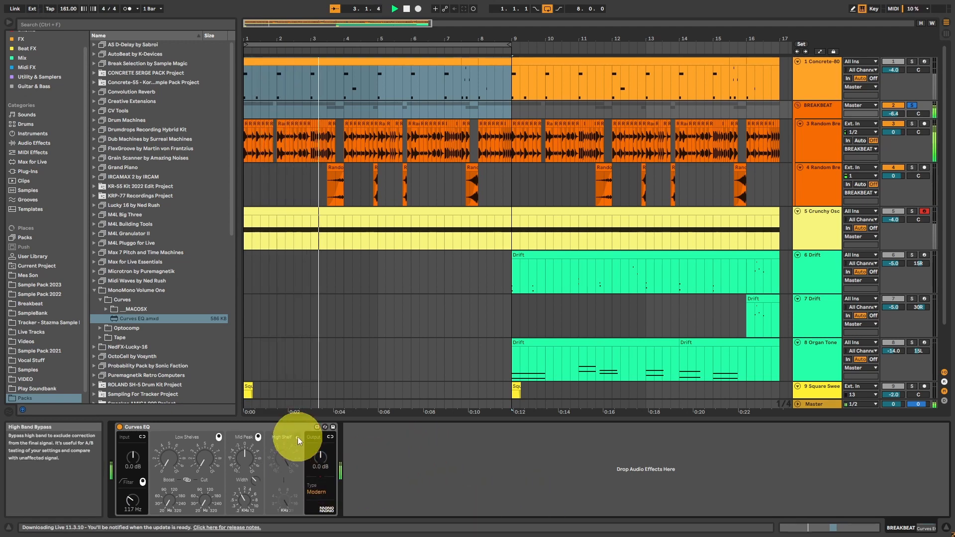
click(298, 437)
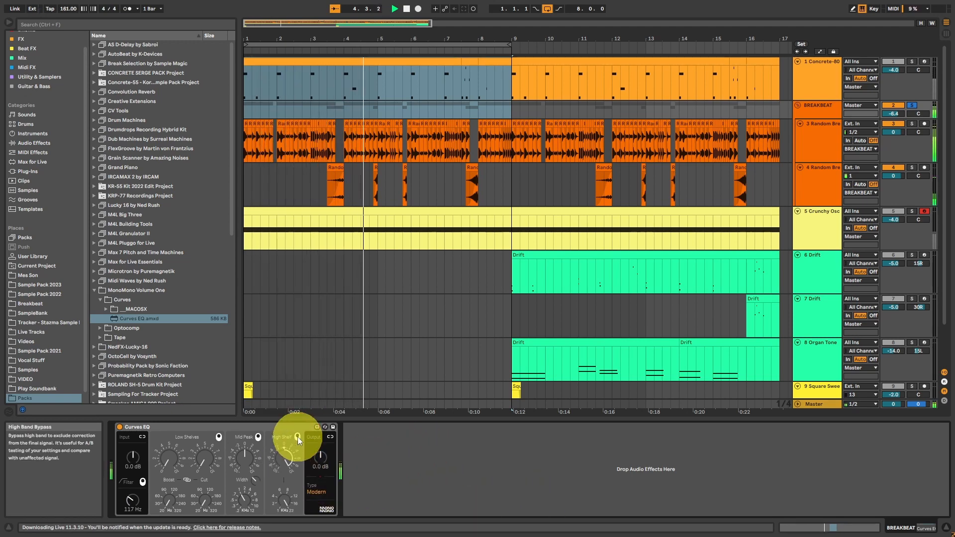
Step: Switch the Curves EQ output type to Vintage and, with input and output linked, set the input gain to 5.3 dB
click(316, 490)
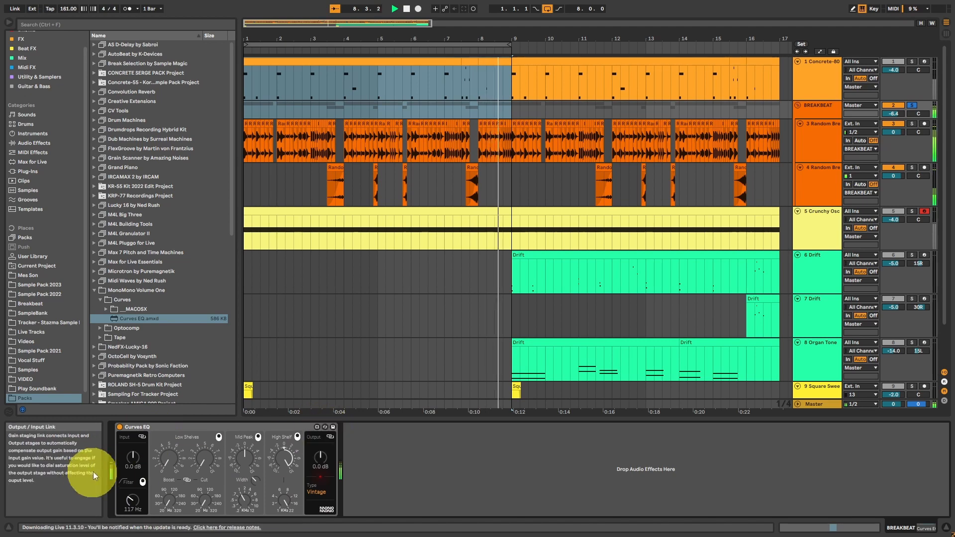
drag(129, 455, 158, 454)
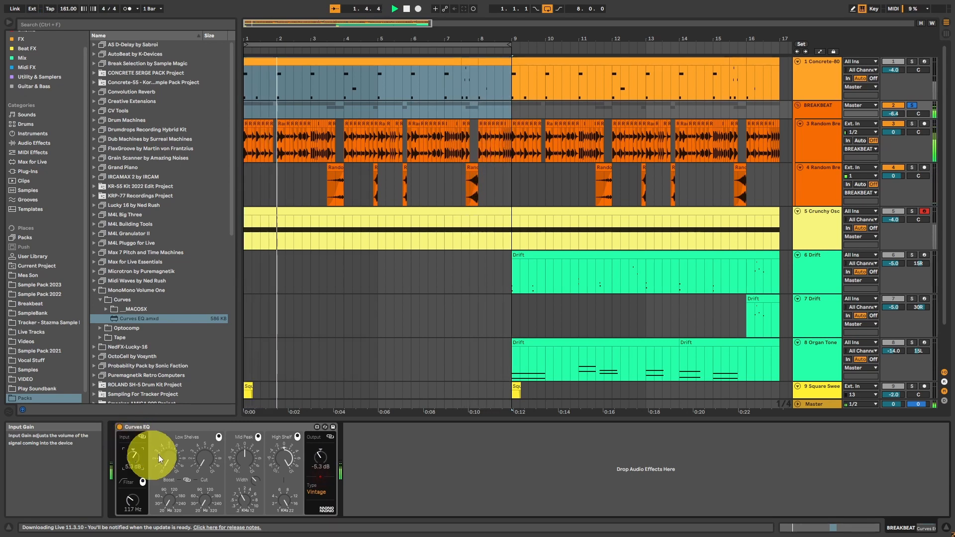
Step: Boost the mid peak gain in Curves EQ and adjust the mid band's width
drag(246, 464, 245, 438)
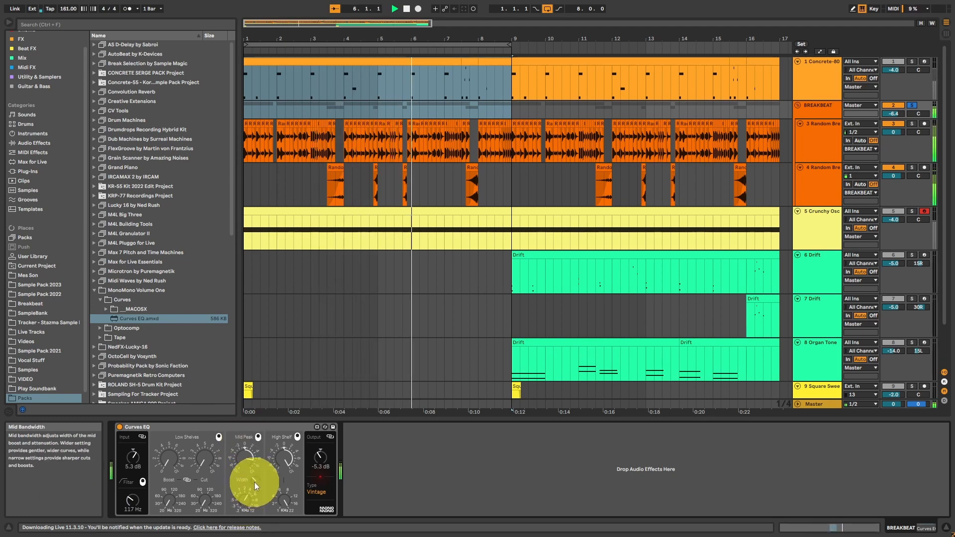
drag(255, 482, 252, 391)
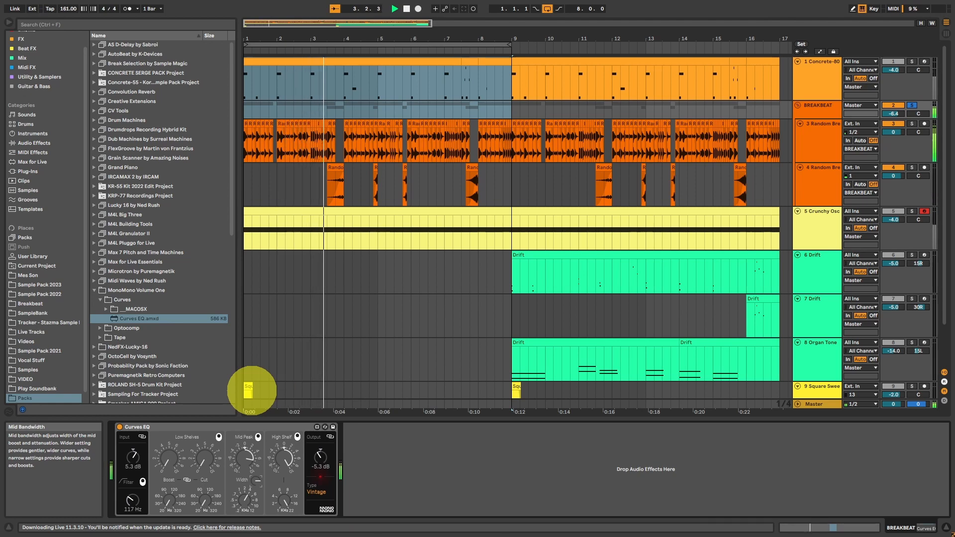
drag(255, 481, 253, 393)
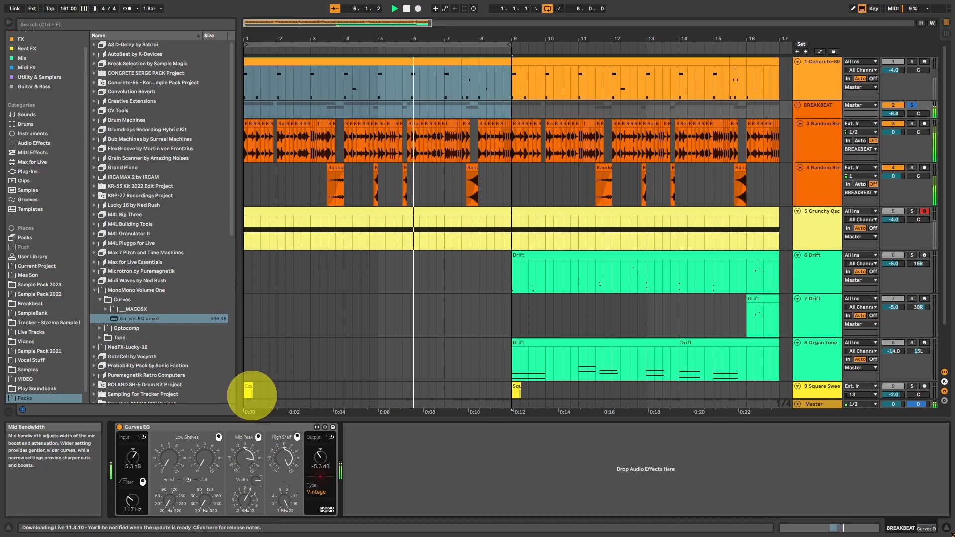
Step: Solo the Concrete-808 drum track together with the BREAKBEAT group and play the loop
click(912, 64)
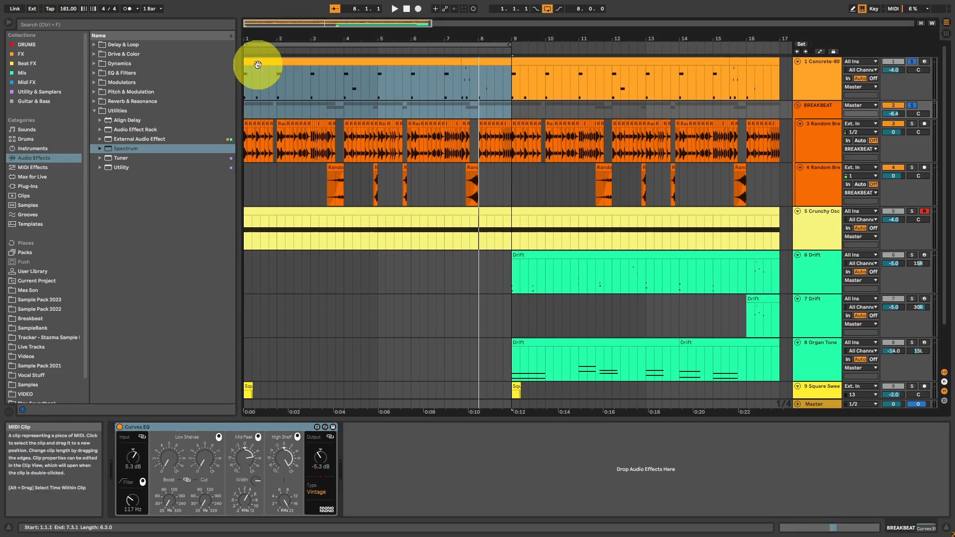
key(space)
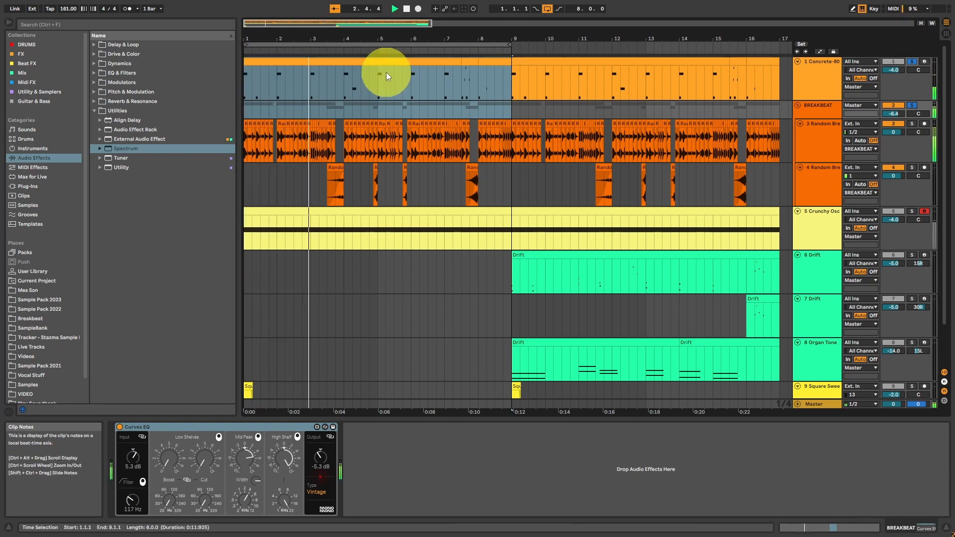
Step: Load the Optocomp device from the MonoMono Volume One pack onto the Concrete-808 drum track
click(813, 68)
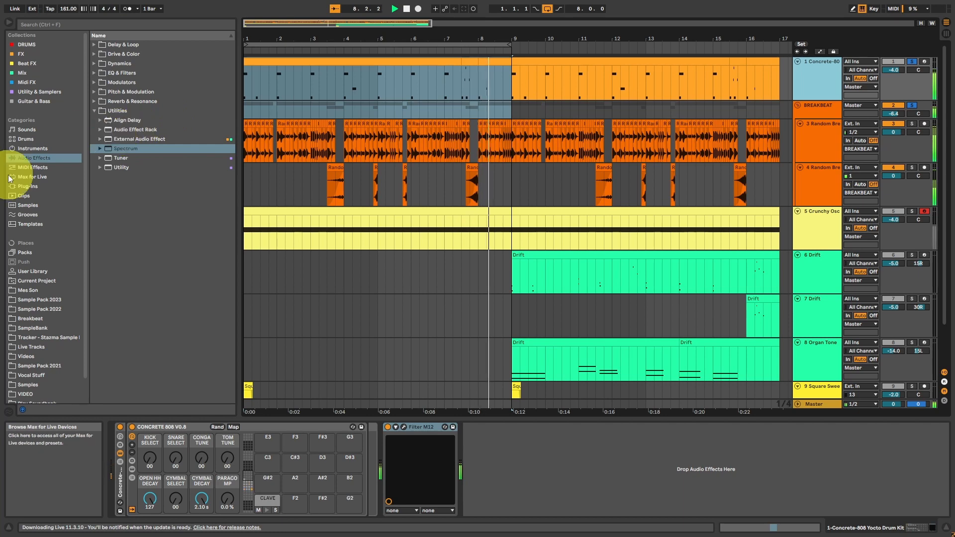
scroll(36, 398, down, 1)
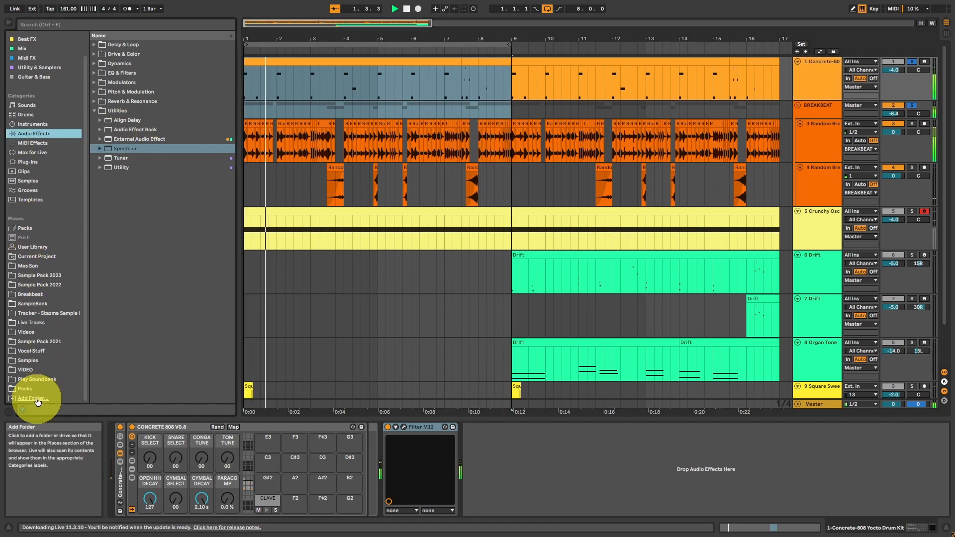
click(28, 391)
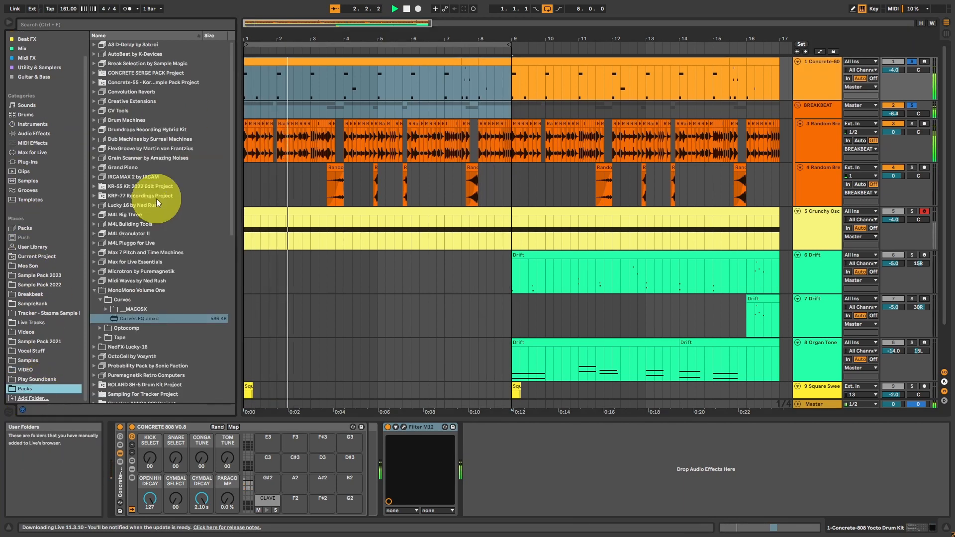
click(100, 328)
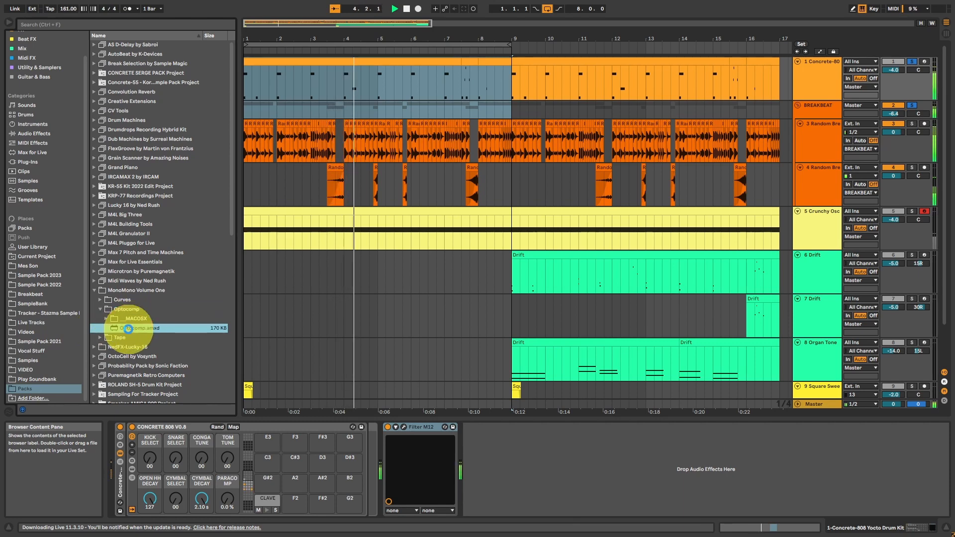
double_click(129, 328)
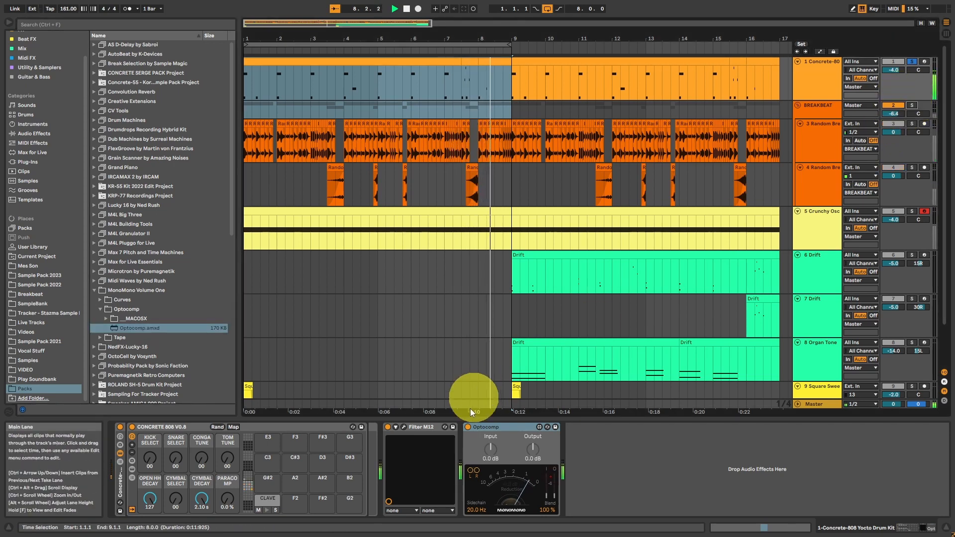
Step: Set Optocomp's input gain to 7.9 dB and output gain to -3.0 dB, and compare the 808 drums with the device bypassed and engaged
drag(492, 452, 491, 440)
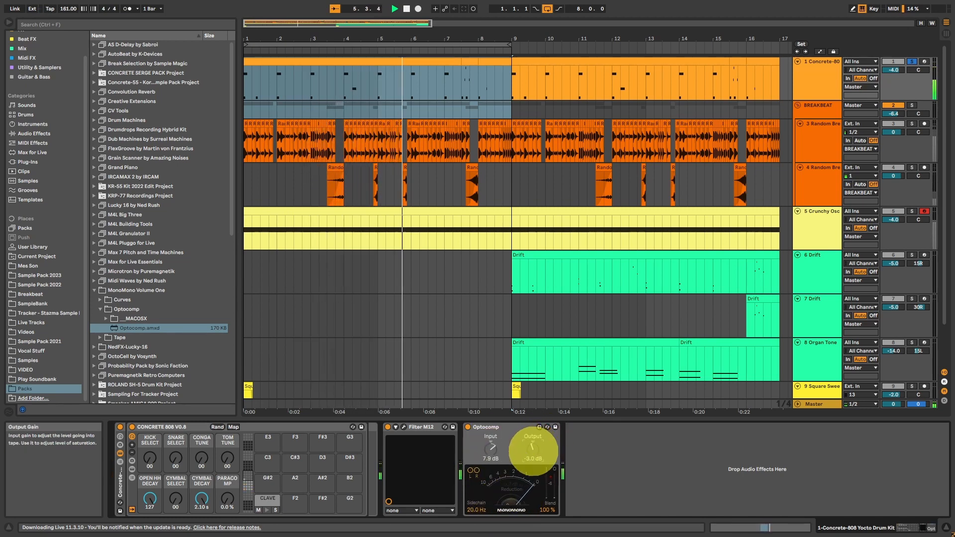
mouse_move(533, 451)
mouse_down()
mouse_move(536, 441)
mouse_move(536, 451)
mouse_up()
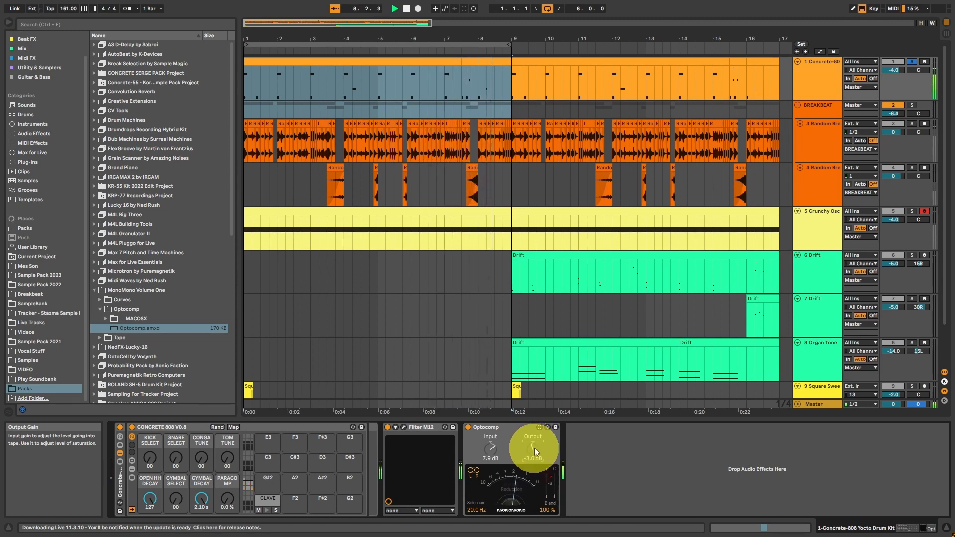
click(468, 427)
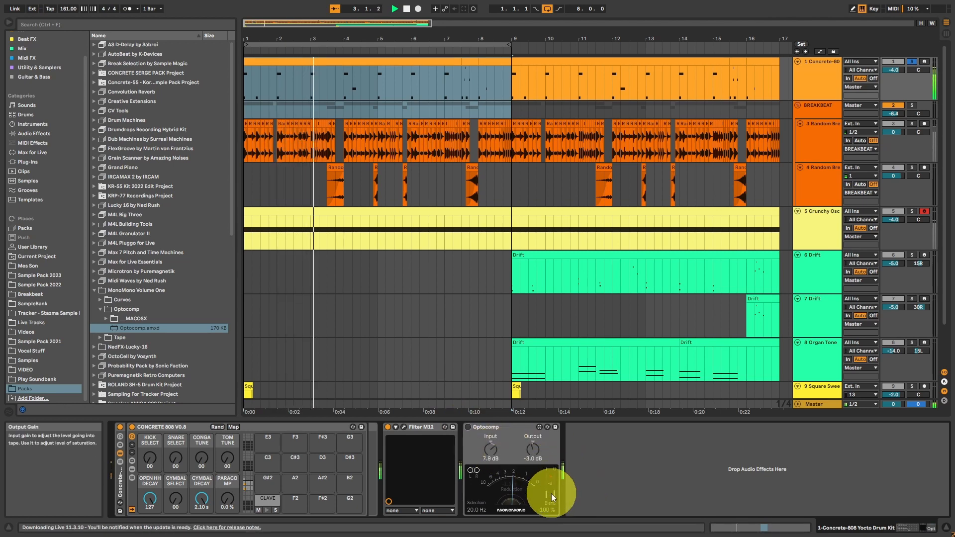
click(468, 427)
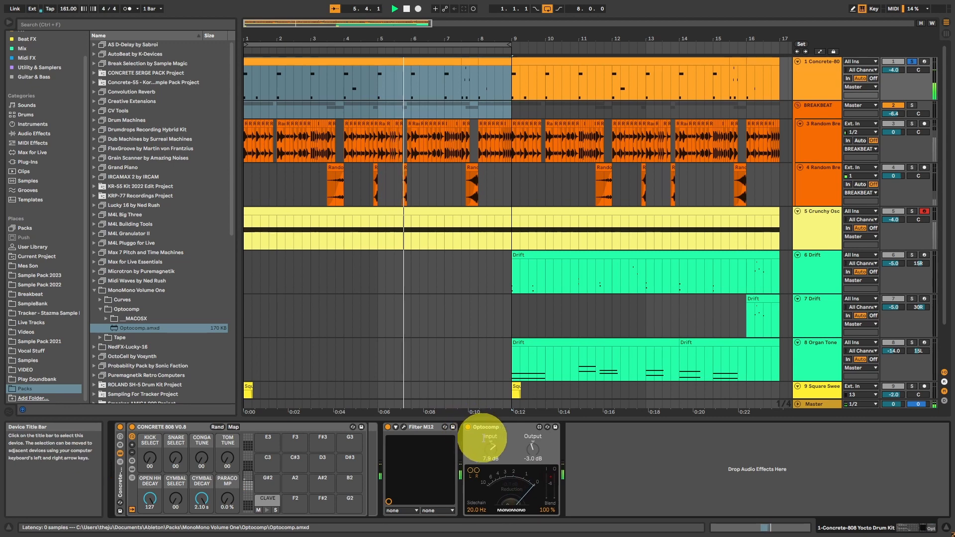
Step: Set Optocomp's sidechain high-pass filter to 285 Hz and adjust its input gain to 5.7 dB, finishing at 11 dB
drag(490, 448, 490, 453)
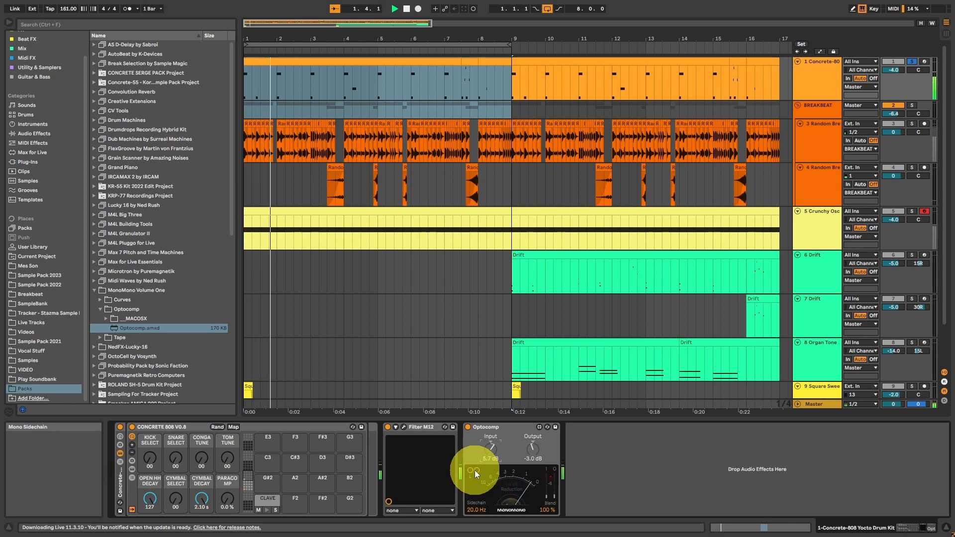
mouse_move(475, 510)
mouse_down()
mouse_move(479, 479)
mouse_move(512, 505)
mouse_move(465, 511)
mouse_move(477, 529)
mouse_move(477, 499)
mouse_up()
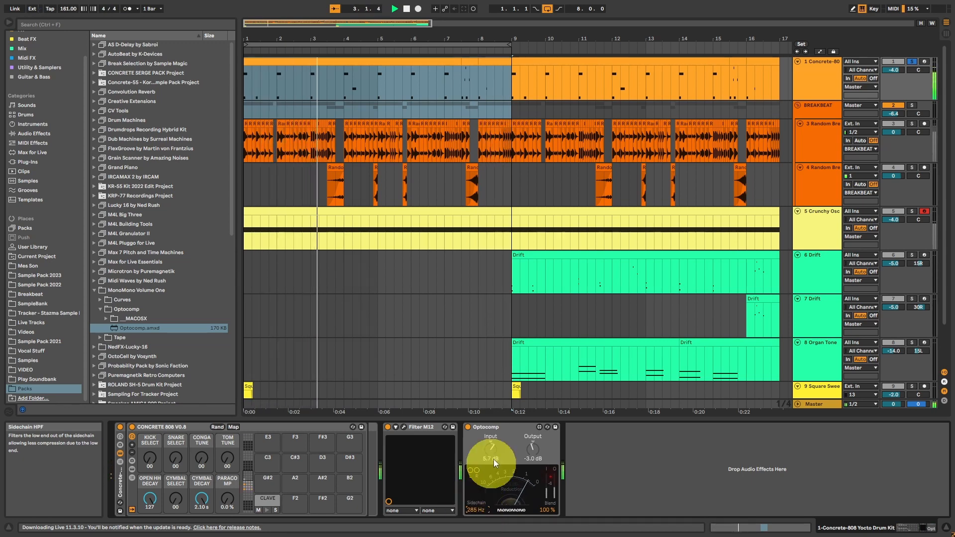
drag(478, 437, 486, 442)
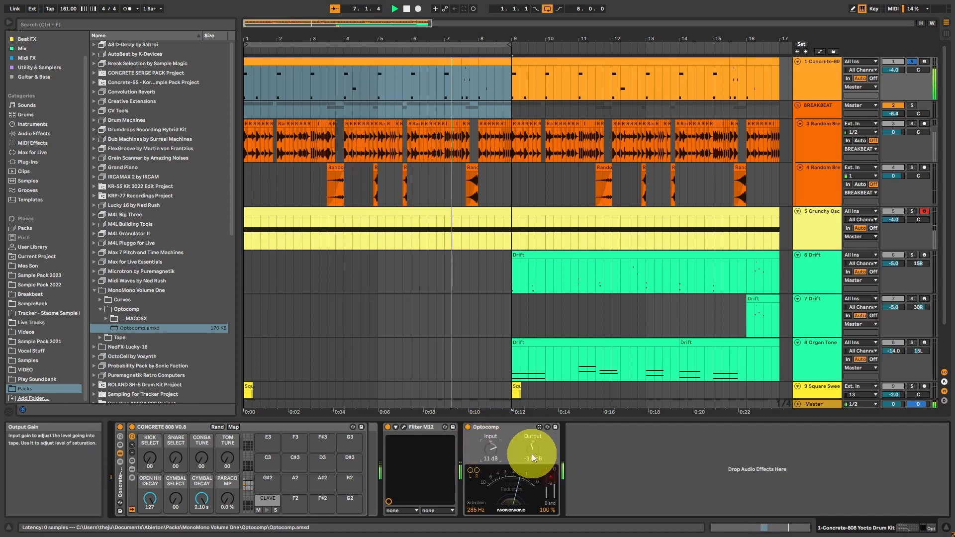
Step: Set Optocomp's output gain to -9.1 dB, input gain to 17 dB and blend to 41 %
drag(532, 450, 533, 460)
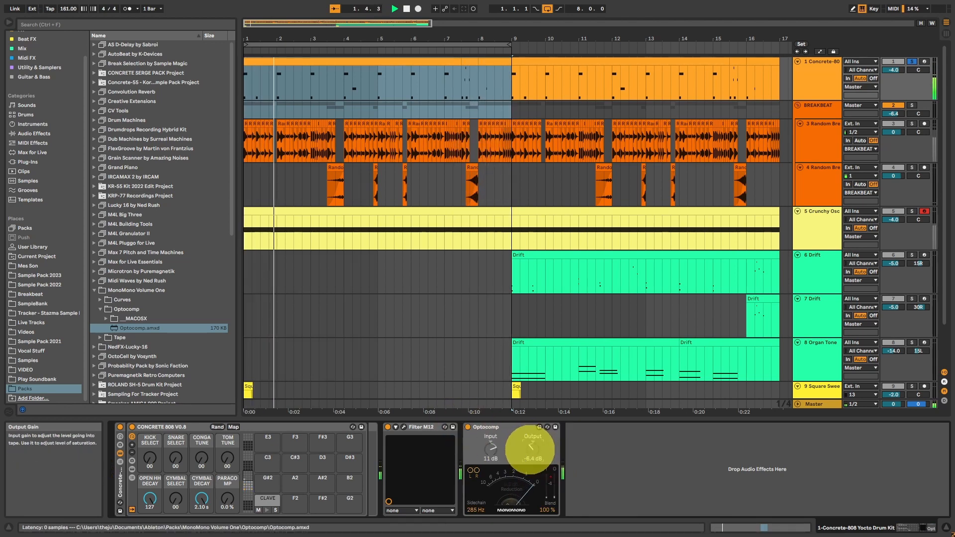
drag(531, 450, 531, 458)
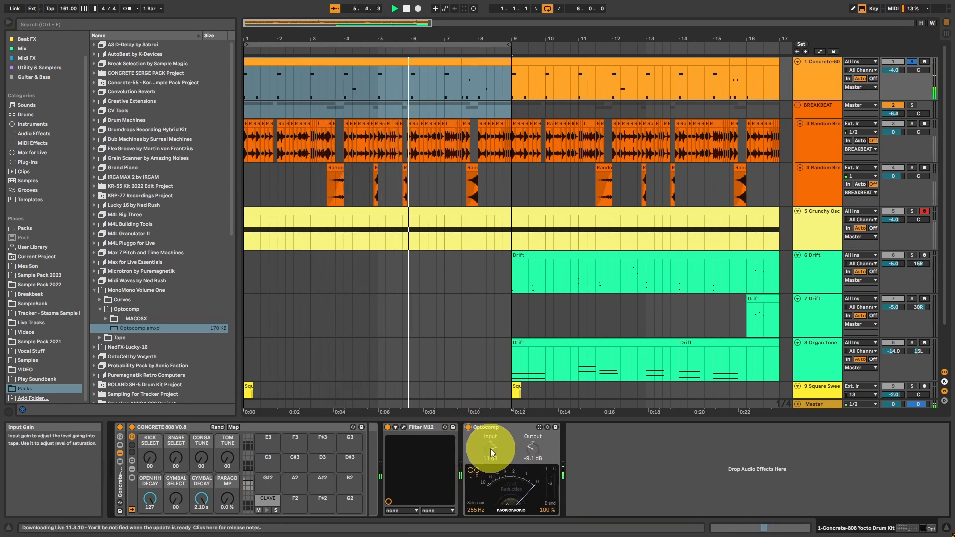
drag(491, 448, 490, 441)
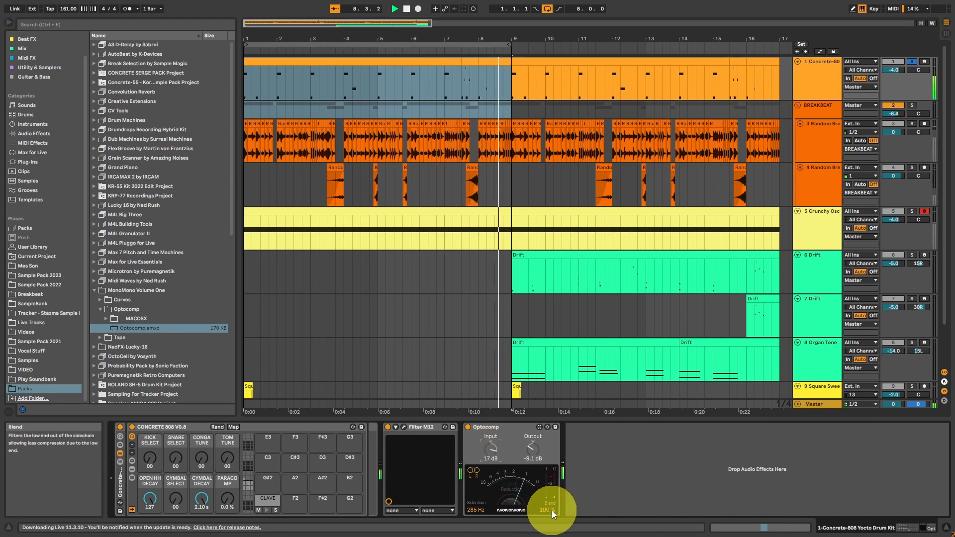
mouse_move(548, 511)
mouse_down()
mouse_move(548, 536)
mouse_move(552, 485)
mouse_move(538, 510)
mouse_up()
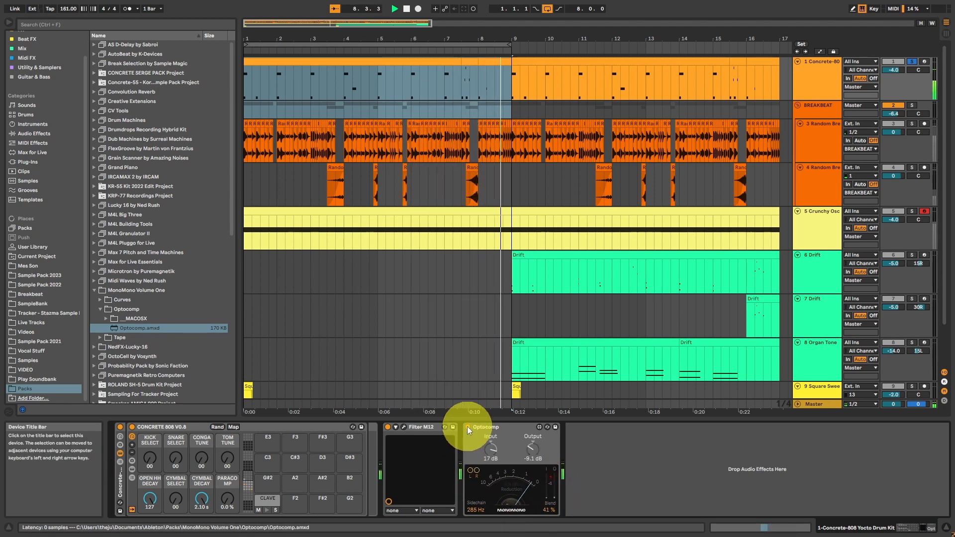
Step: With the Concrete-808 track and BREAKBEAT group soloed together, set Optocomp's output gain to -8.7 dB and compare it bypassed and engaged
click(912, 105)
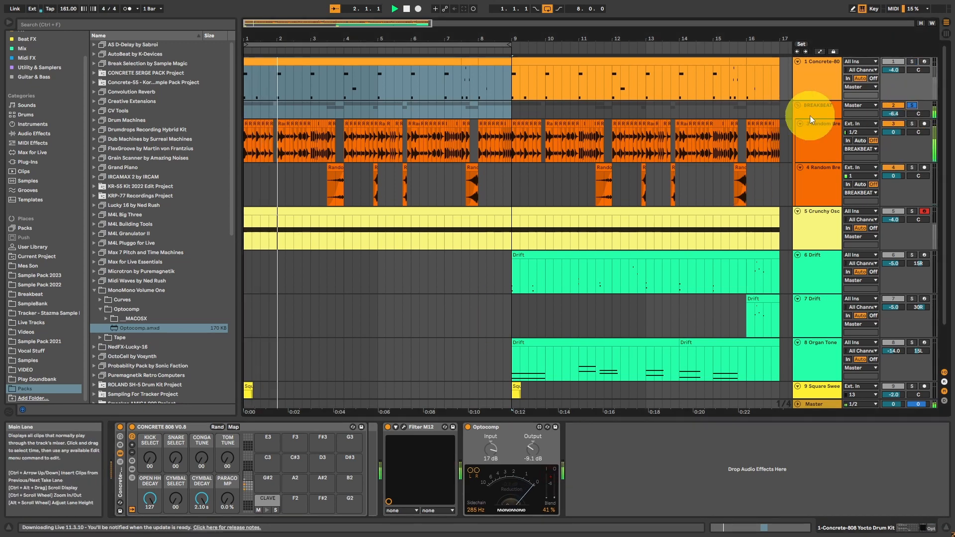
click(912, 61)
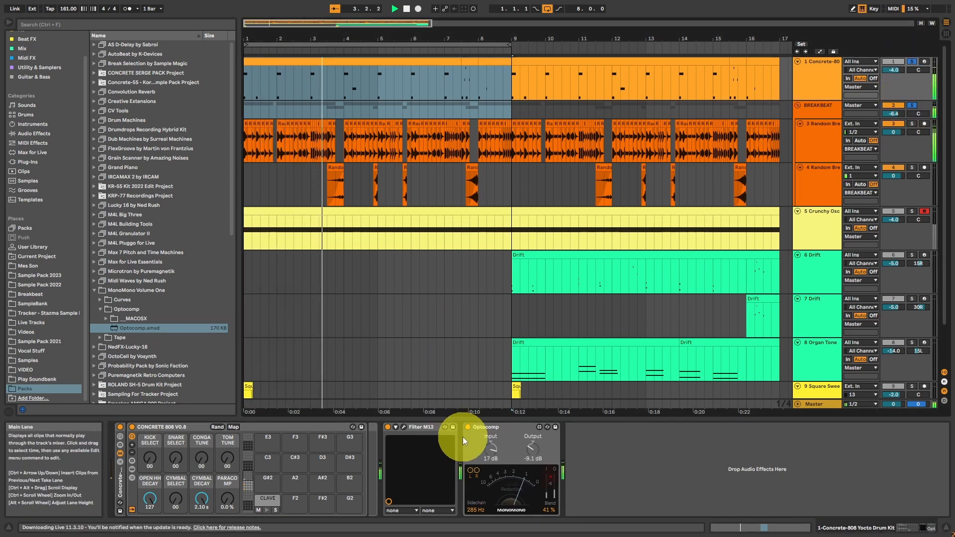
drag(536, 447, 534, 445)
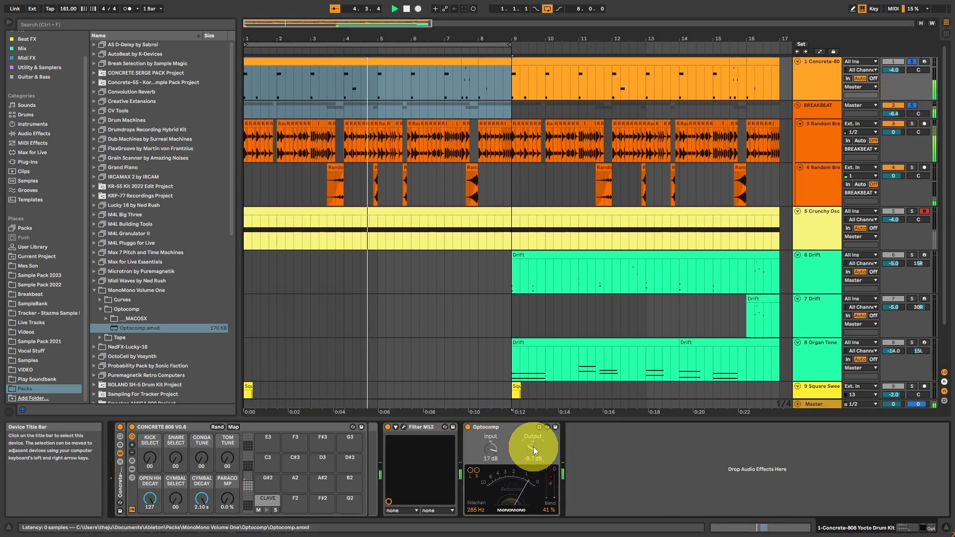
click(467, 427)
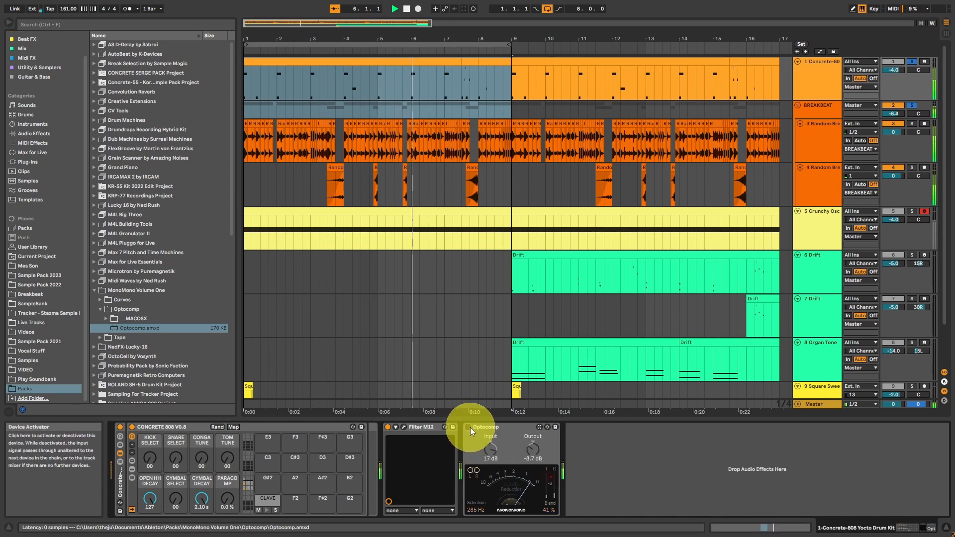
click(468, 427)
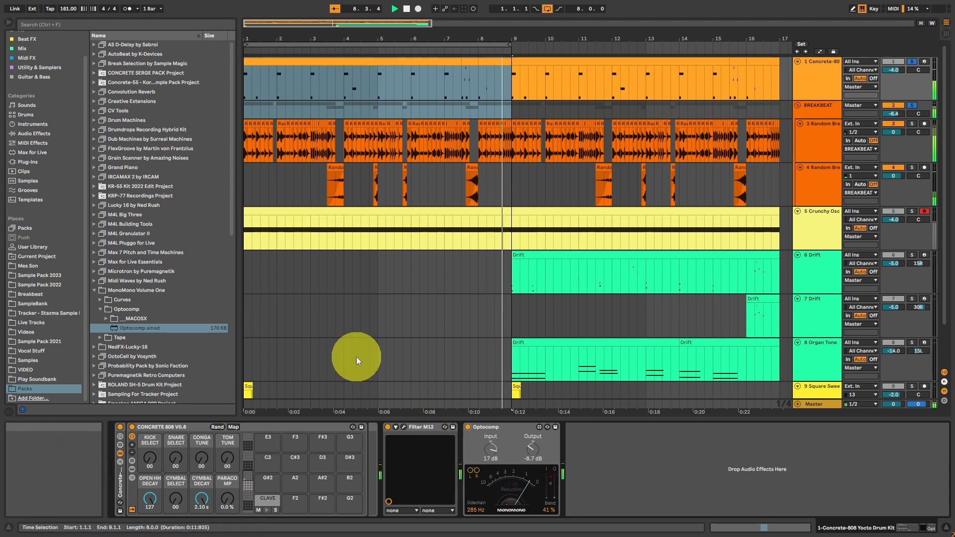
Step: Group the Concrete-808 track and the BREAKBEAT group into one new group track
click(821, 69)
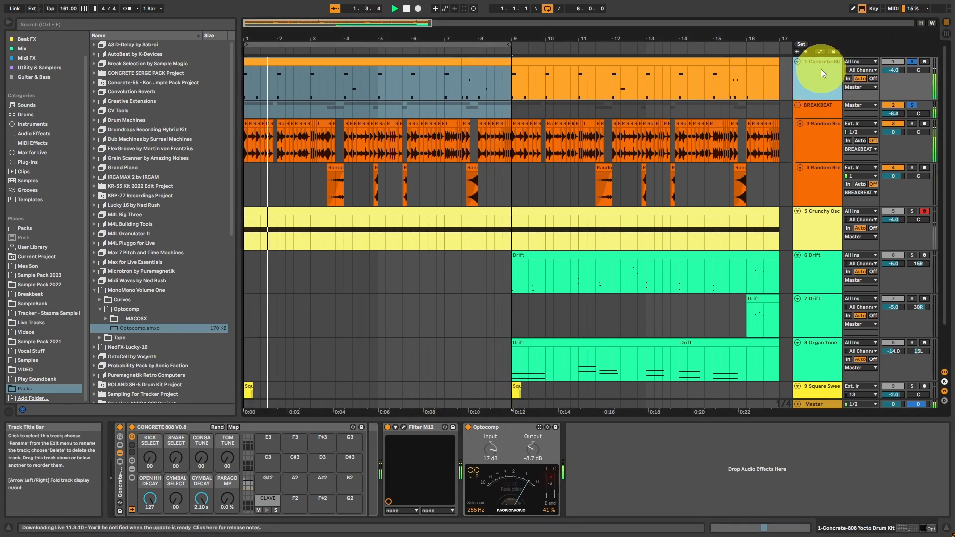
shift+click(819, 105)
key(ctrl+g)
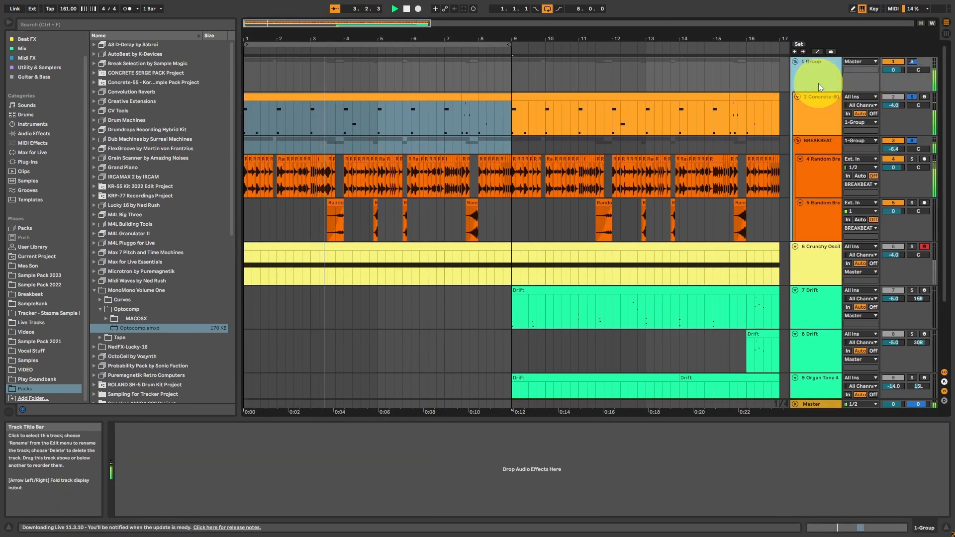
Step: Load the Tape device from the MonoMono Volume One pack onto the new drum group
click(100, 338)
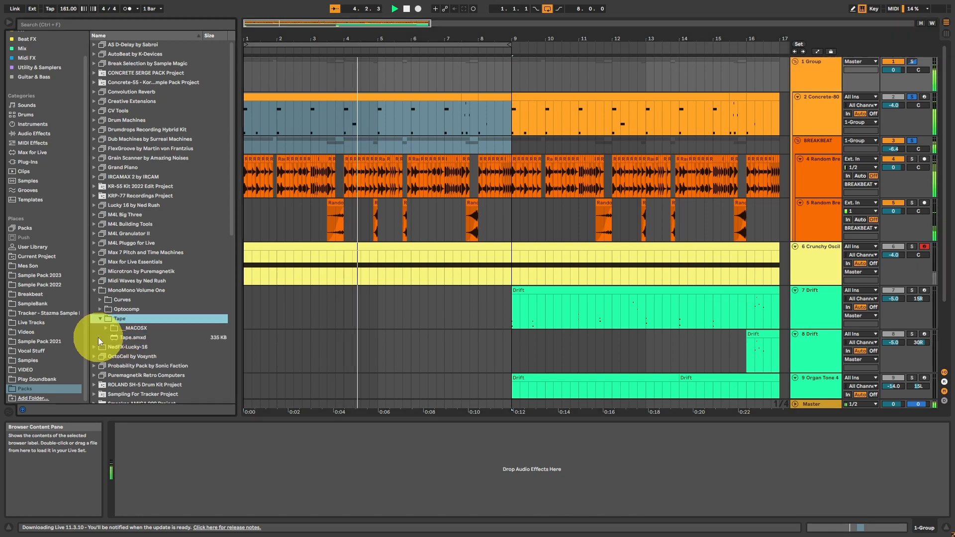
click(128, 338)
double_click(127, 339)
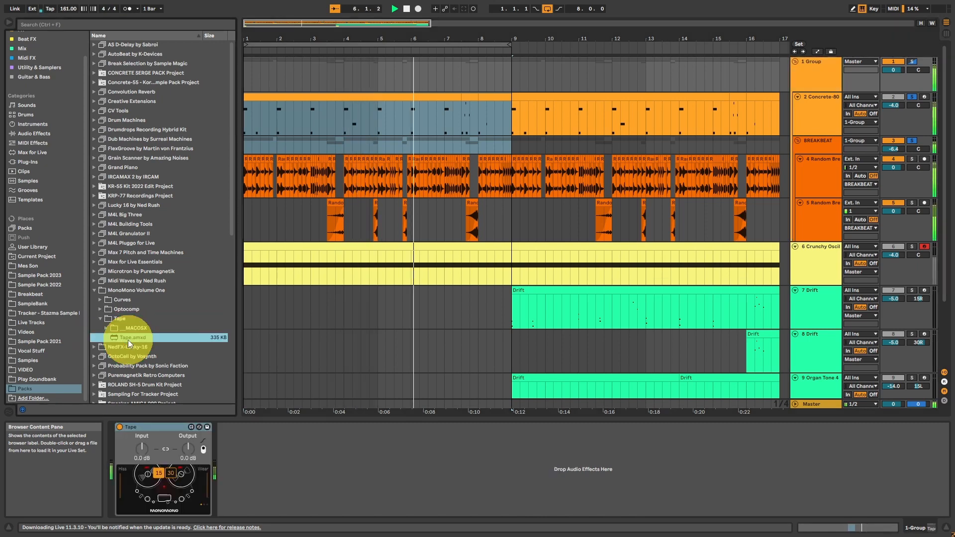
Step: Compare the grouped drums with the Tape device bypassed and engaged
click(120, 428)
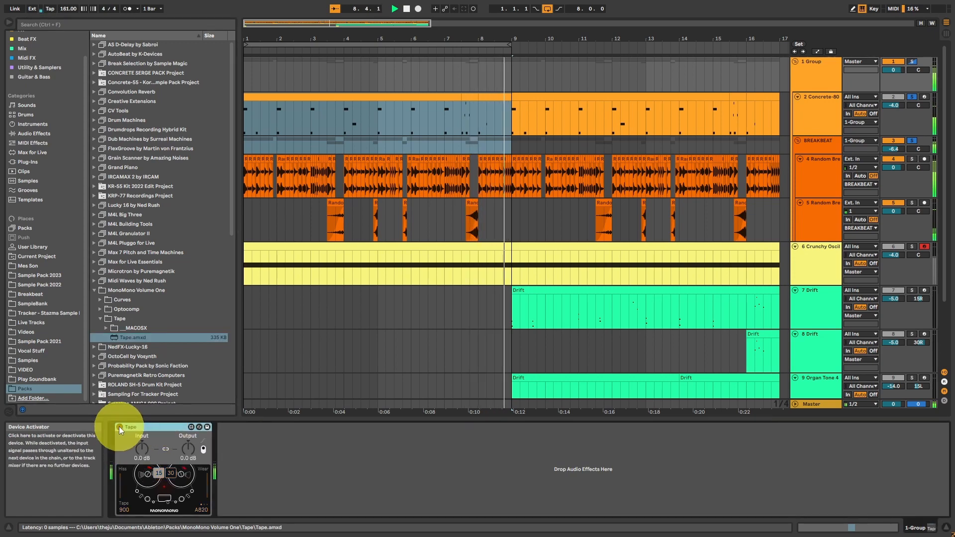
click(118, 426)
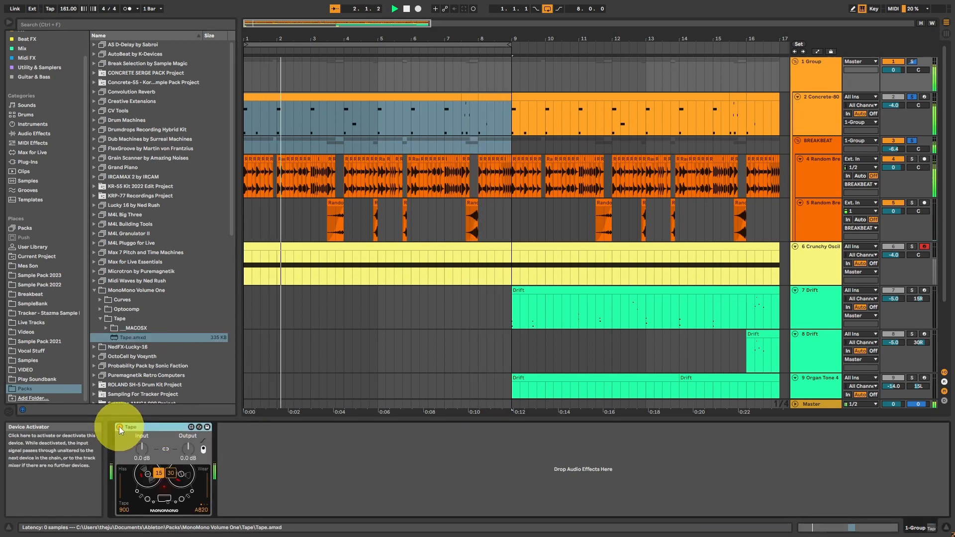
click(118, 426)
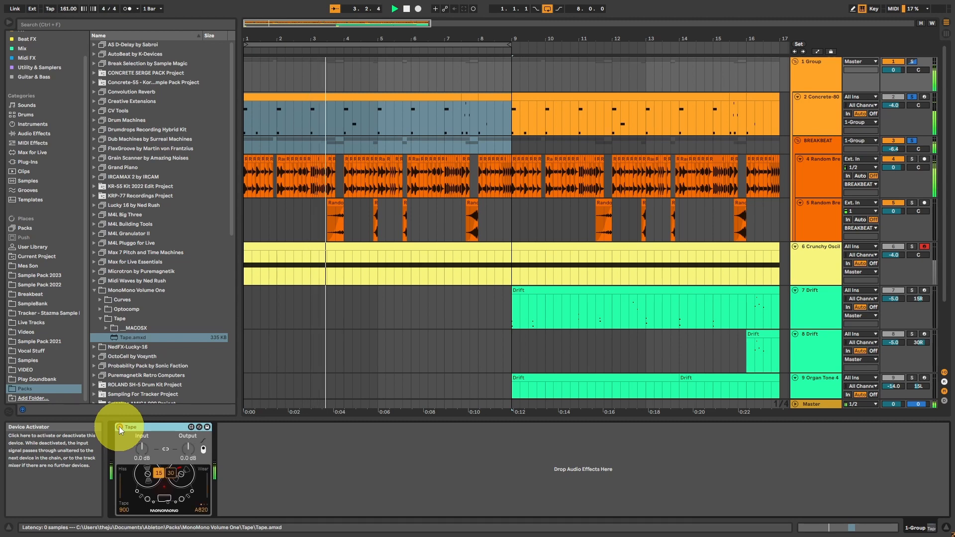
Step: Link the Tape device's input and output gains and raise the input gain to 14 dB
click(165, 450)
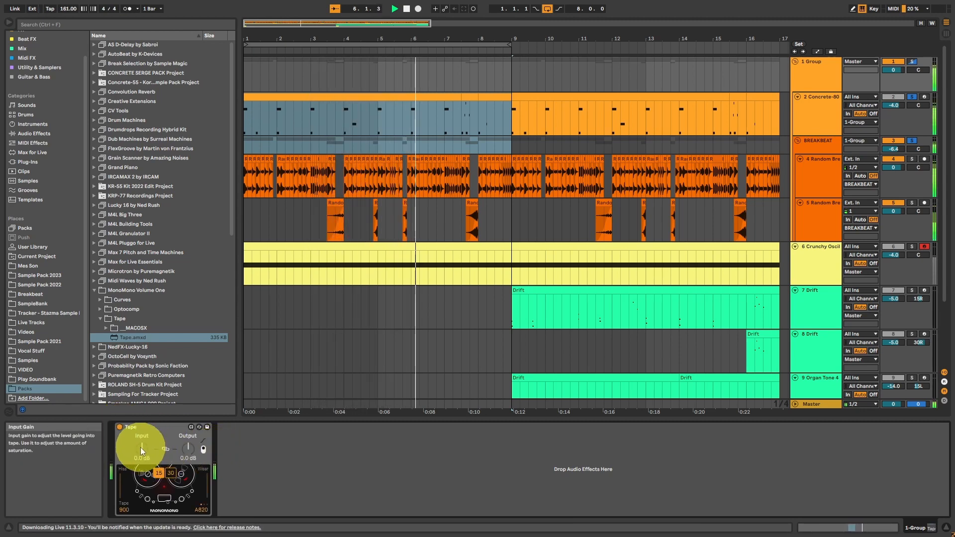
drag(140, 448, 144, 429)
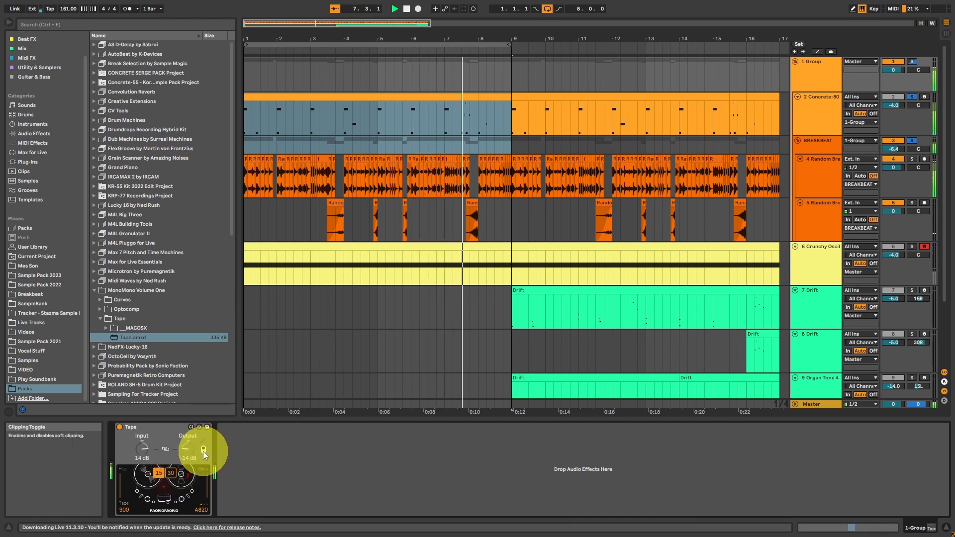
Step: Compare Tape's 30 and 15 IPS playback speeds, finish on 15 IPS, and lower the linked input gain to 2.3 dB
click(171, 473)
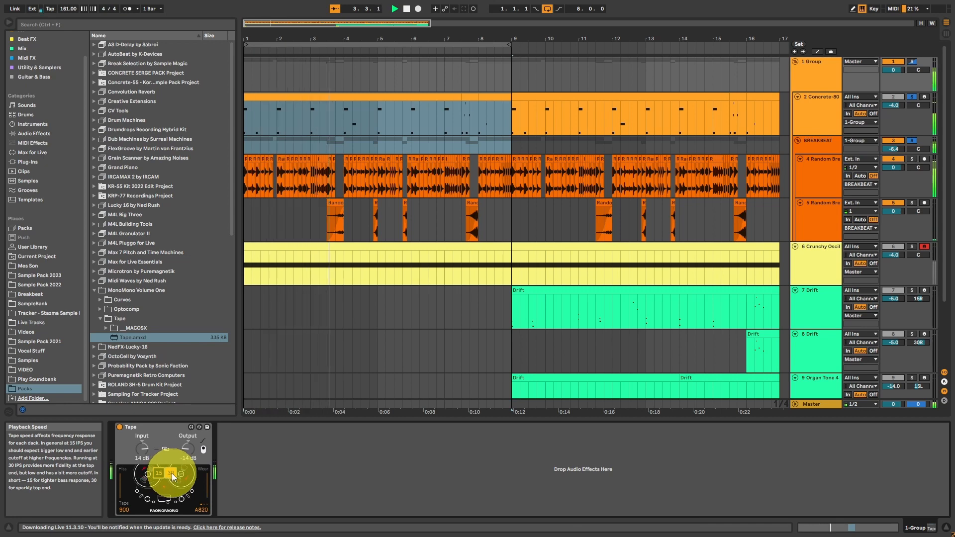
click(160, 476)
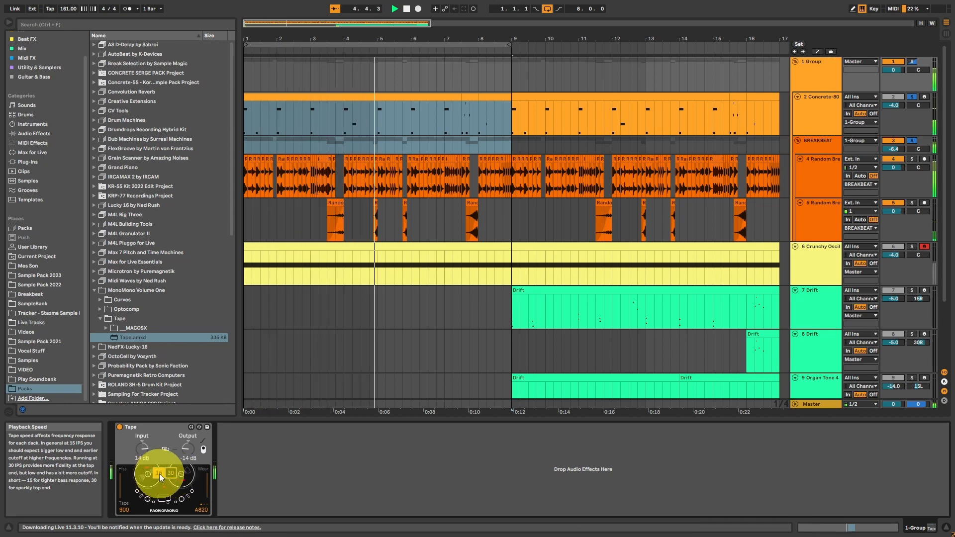
click(172, 474)
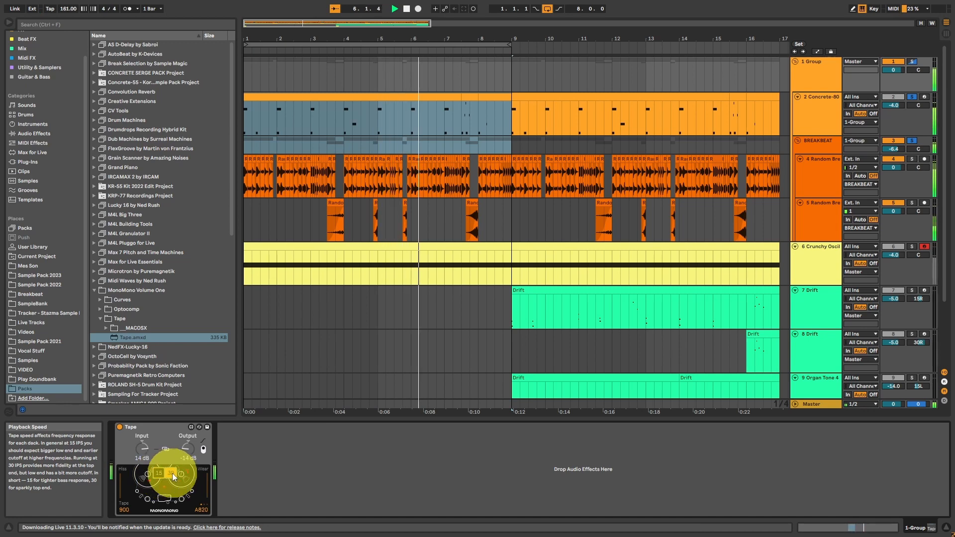
click(160, 473)
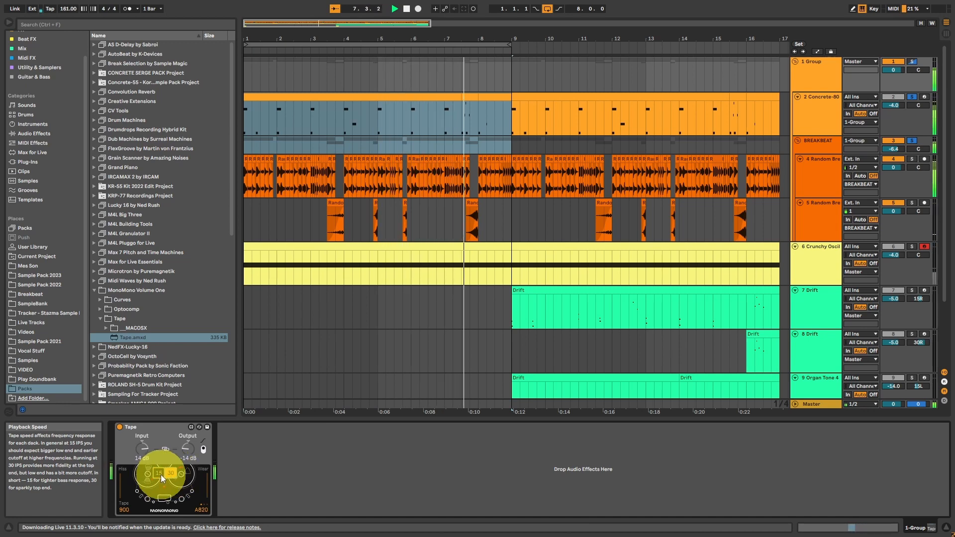
drag(142, 448, 140, 465)
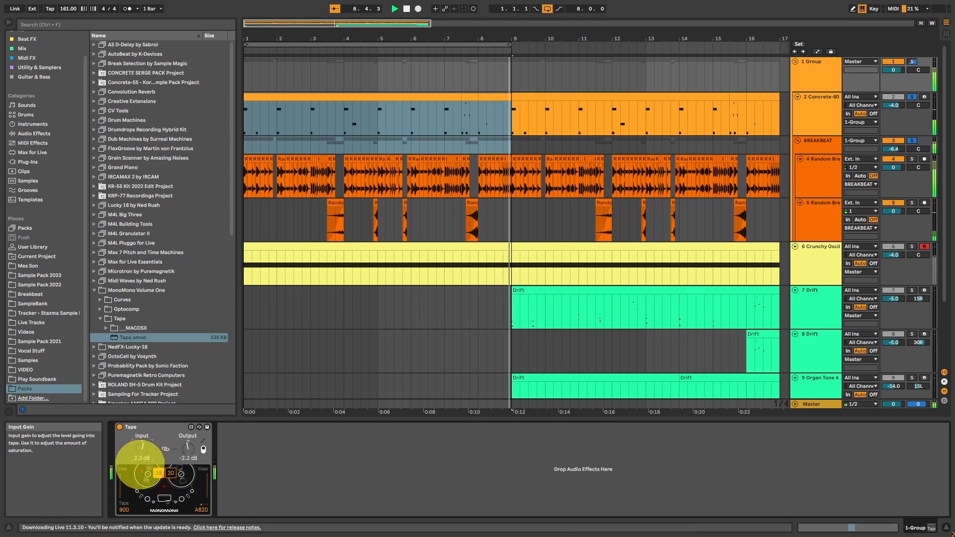
Step: Compare the drum group with Tape bypassed and engaged, and try the C37 machine with S3716 tape before settling on A820
click(120, 427)
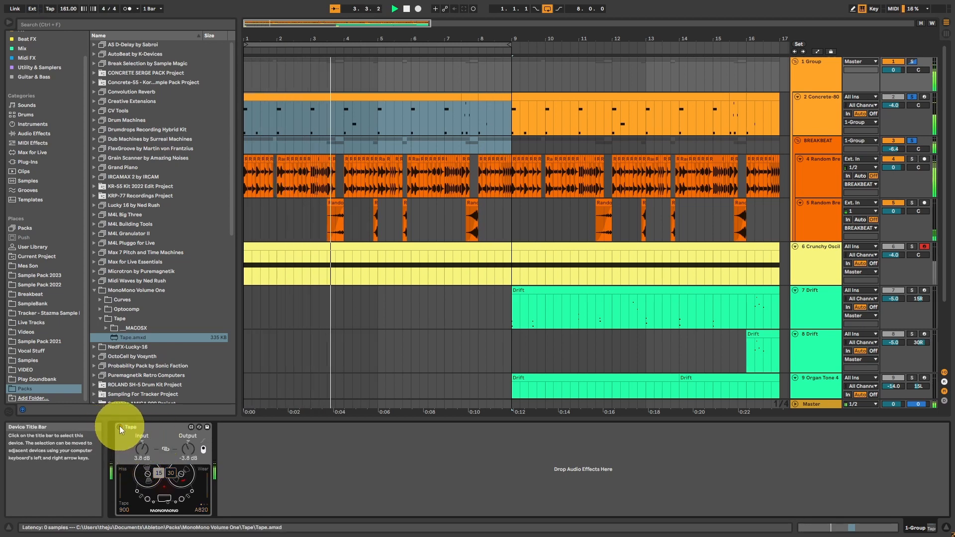
click(120, 427)
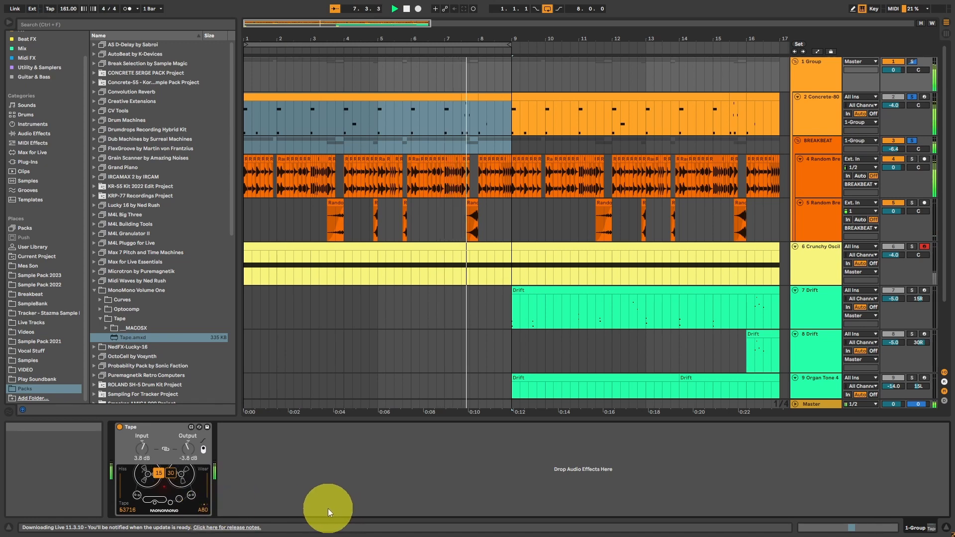
click(204, 510)
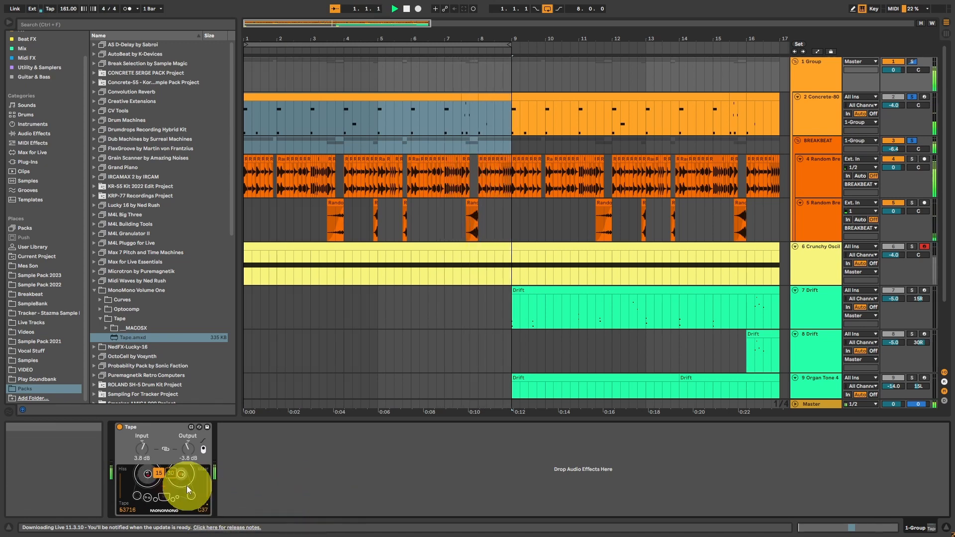
click(202, 510)
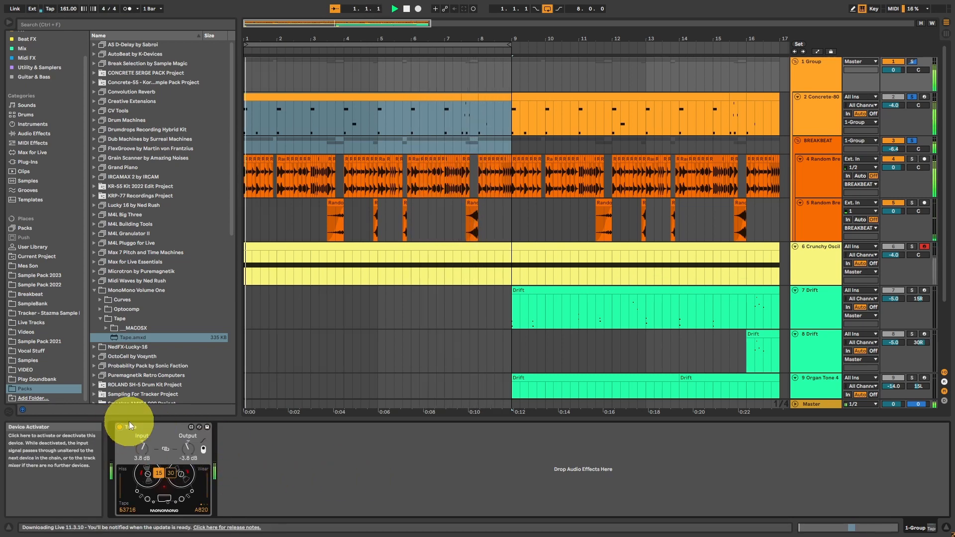
Step: Load the Tape device onto the Crunchy Oscillation track and solo that track on its own
click(912, 247)
click(823, 255)
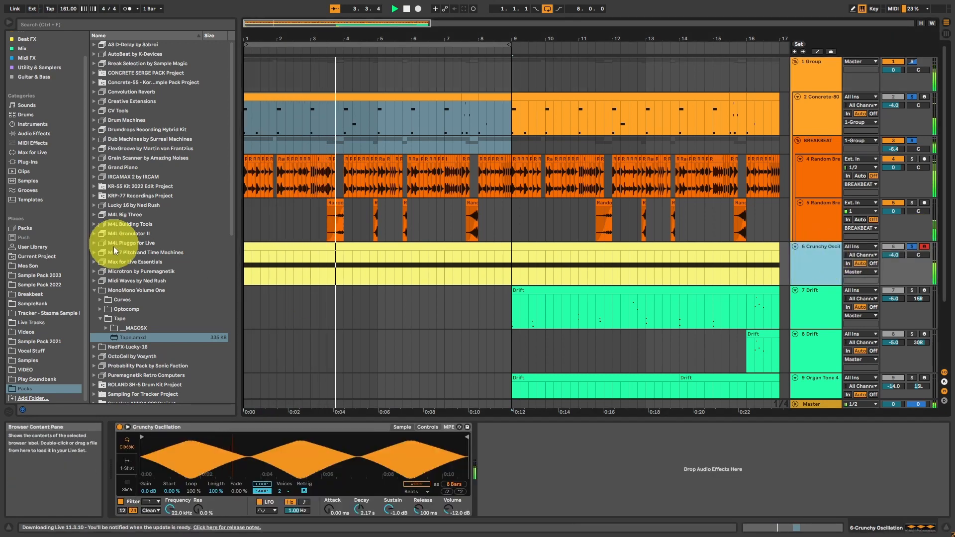
double_click(124, 338)
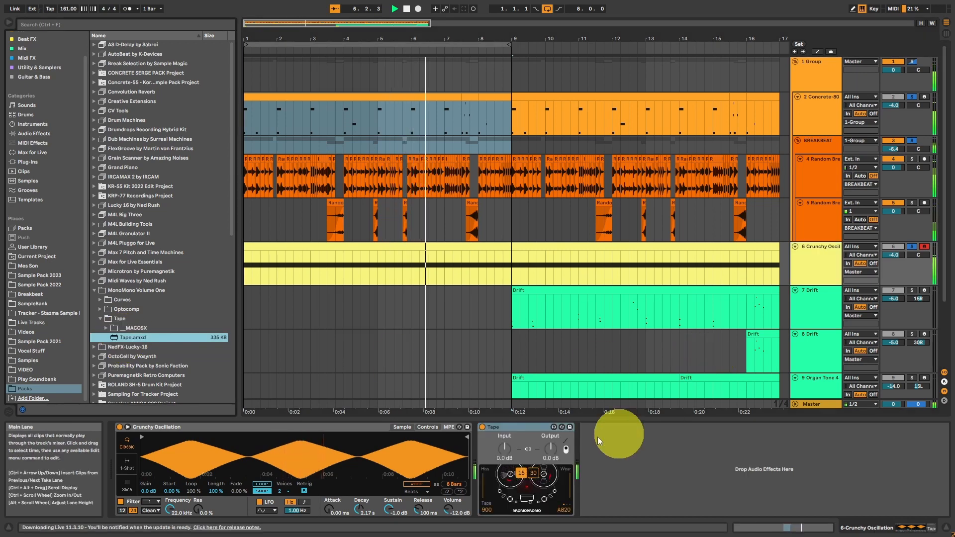
click(911, 247)
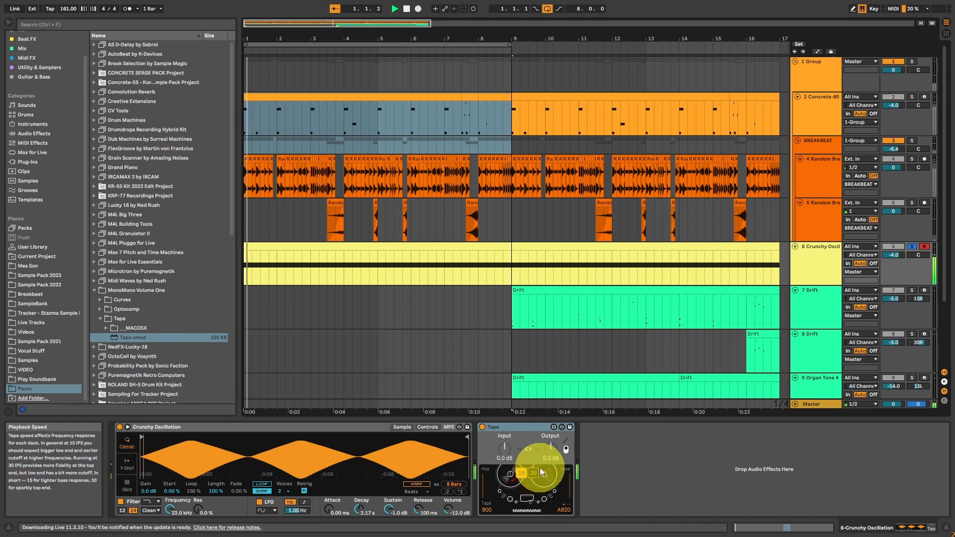
Step: Try the synth's Tape formulations and machine models, keeping tape 900 and choosing the A80 machine
click(488, 510)
click(488, 510)
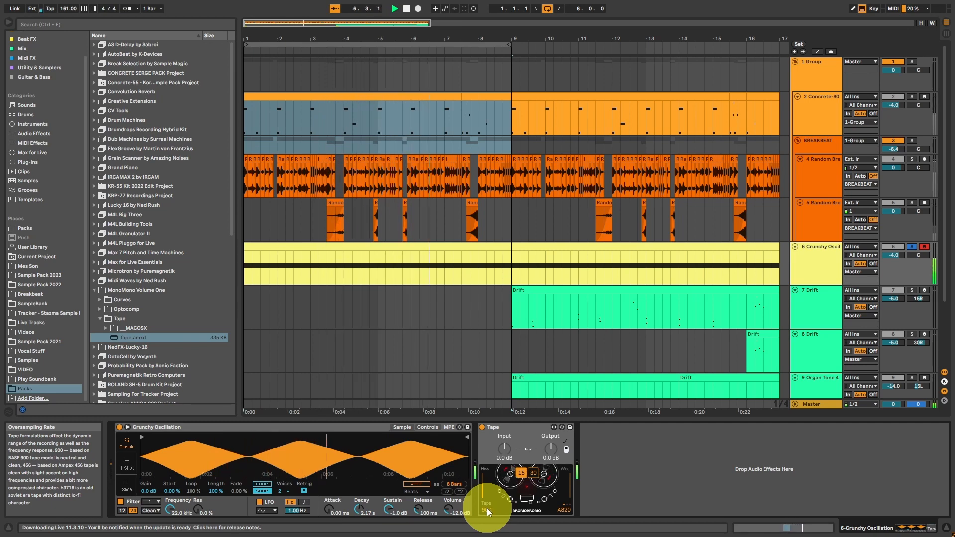
click(563, 509)
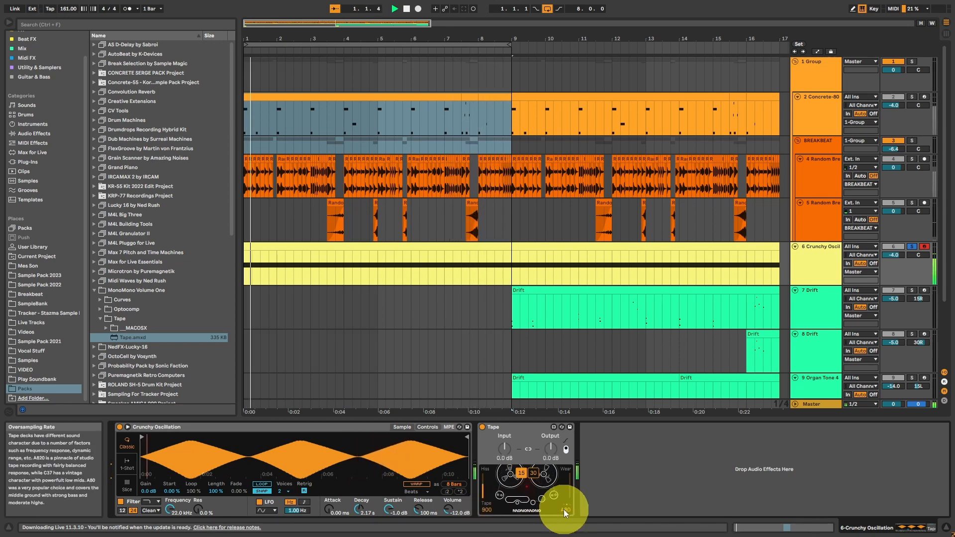
click(563, 510)
click(565, 513)
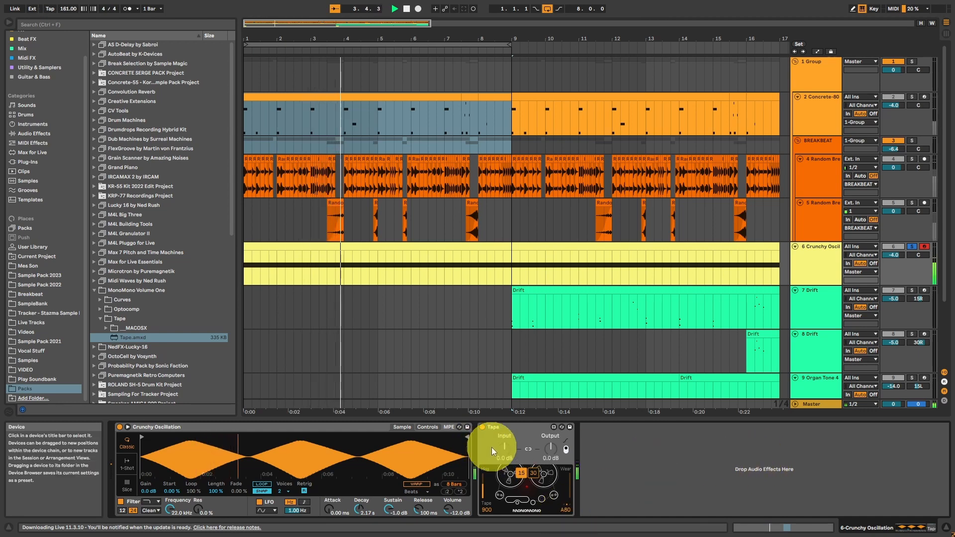
Step: Raise the synth's Tape input gain to 5.3 dB and adjust its wear amount, checking the sound against bypass
drag(504, 448, 504, 427)
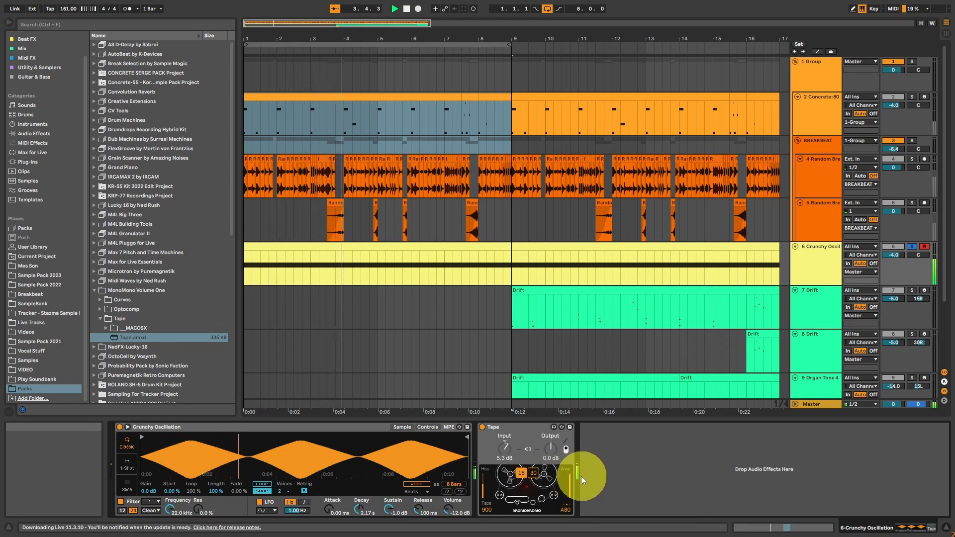
drag(571, 478, 569, 479)
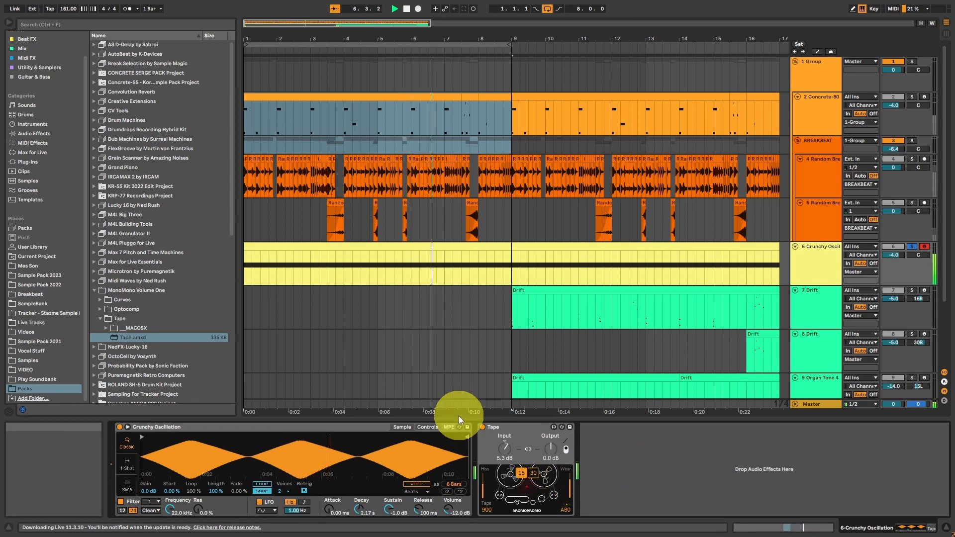
click(483, 428)
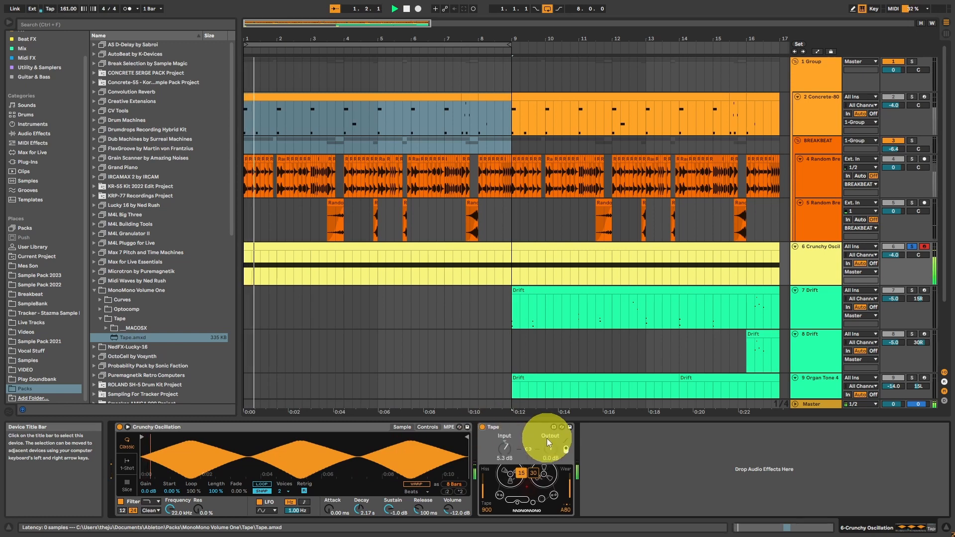
Step: Lower the synth's Tape output gain to -7.6 dB and compare the sound with the device bypassed and engaged
drag(551, 448, 547, 455)
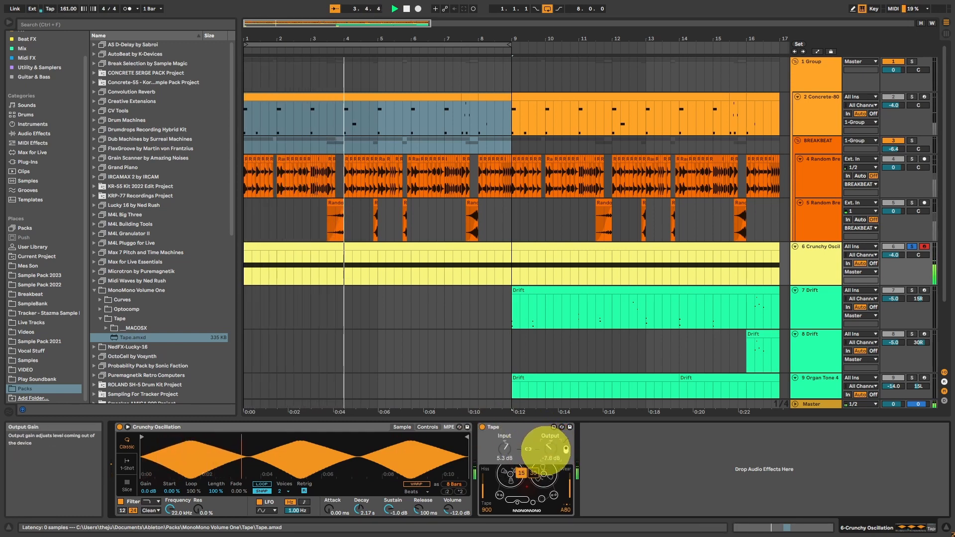
click(483, 427)
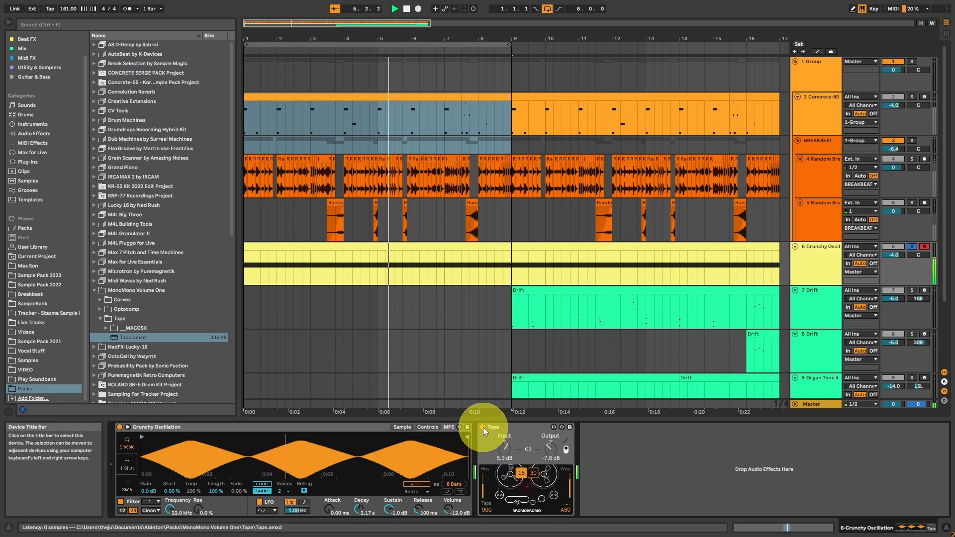
click(482, 428)
Step: Unsolo the Crunchy Oscillation track and set its Tape output gain to -3.8 dB within the full mix
click(913, 249)
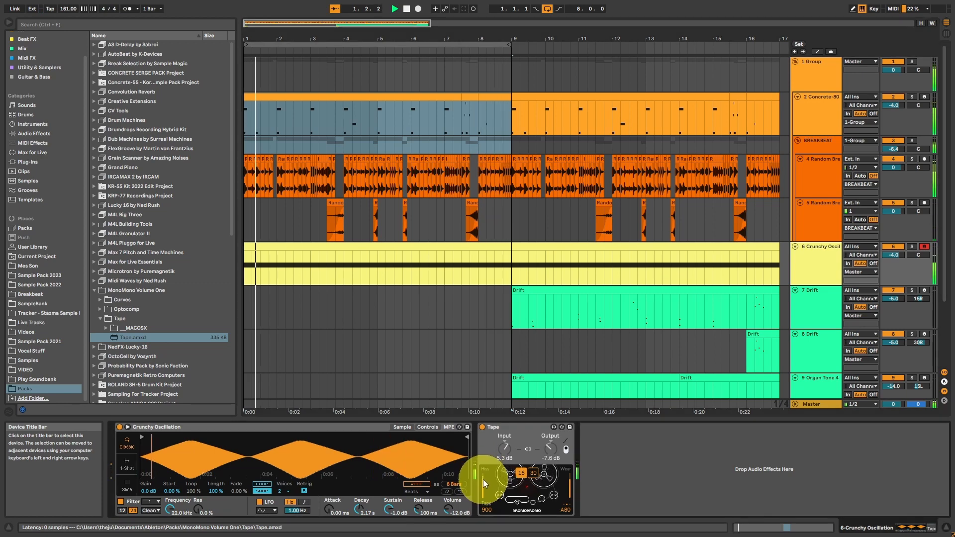
drag(550, 450, 551, 444)
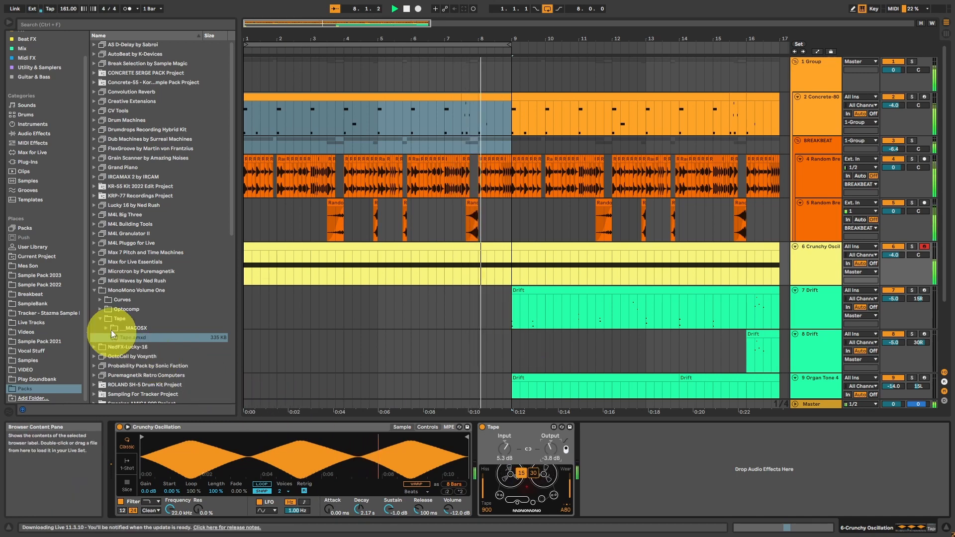
click(104, 311)
double_click(129, 329)
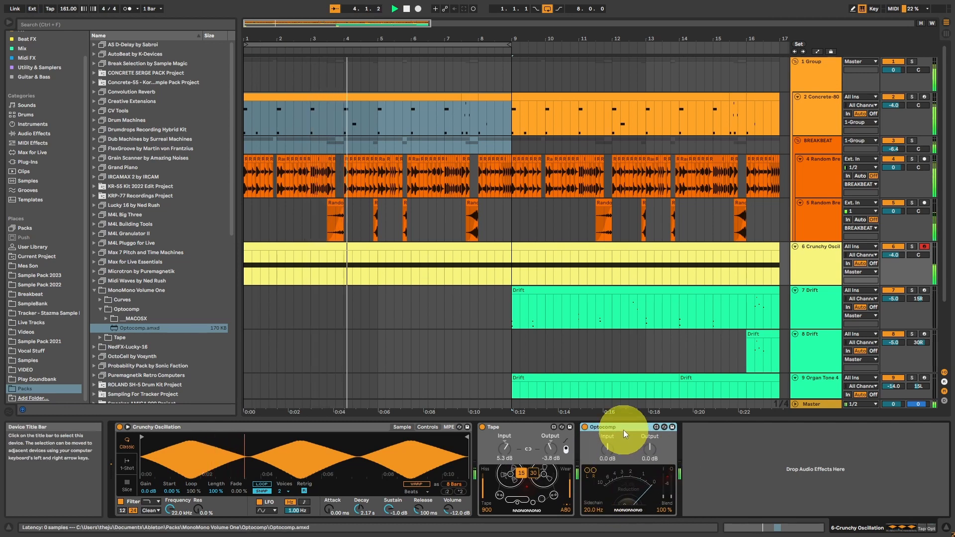
key(Delete)
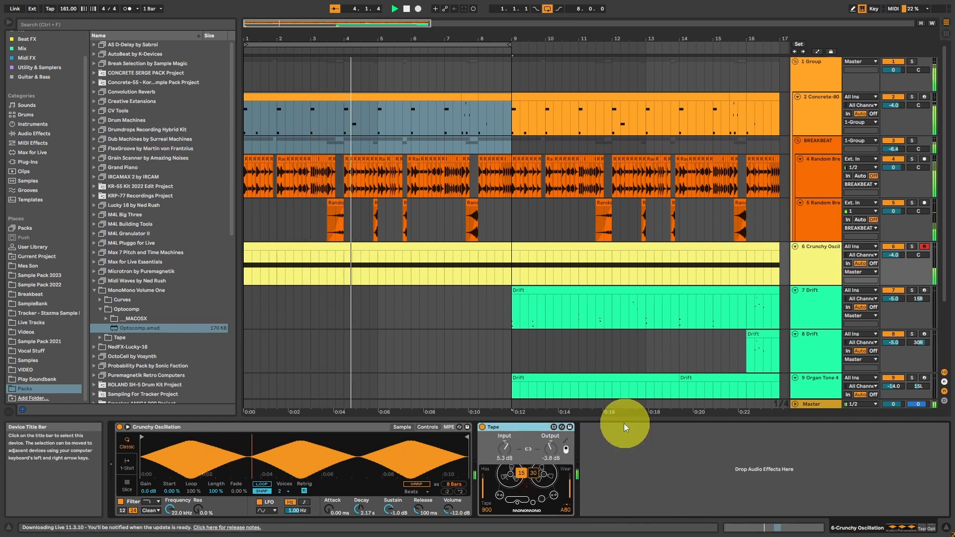
Step: Add a Glue Compressor from the Mix collection after Tape on the Crunchy Oscillation track
click(30, 48)
click(120, 73)
drag(119, 72, 603, 426)
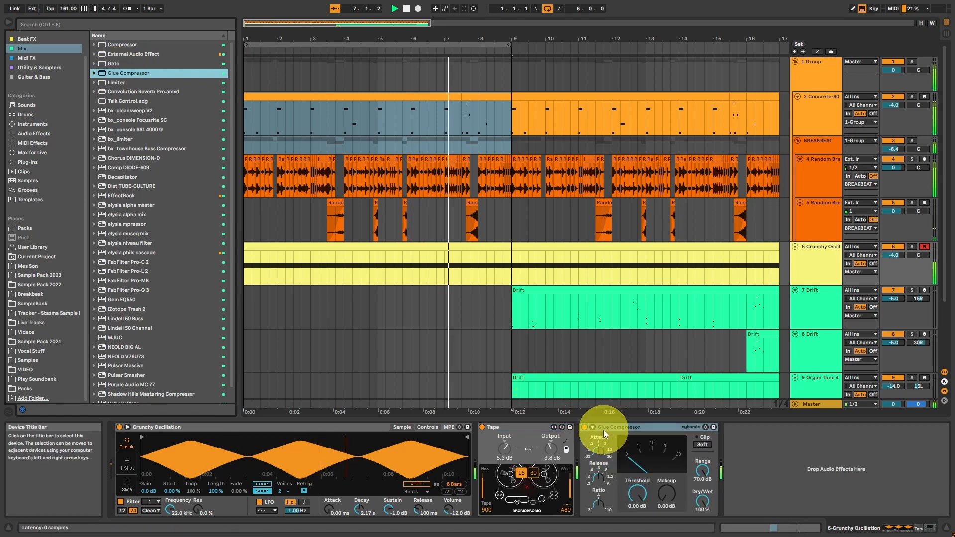
Step: Solo the Crunchy Oscillation and Concrete-808 tracks together, and select Crunchy Oscillation to show its devices
click(912, 248)
click(913, 96)
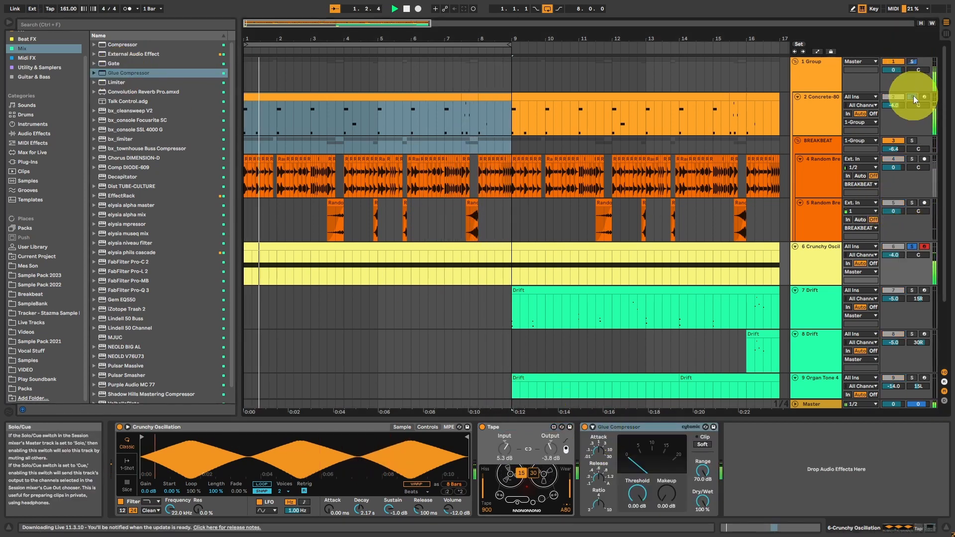
click(825, 267)
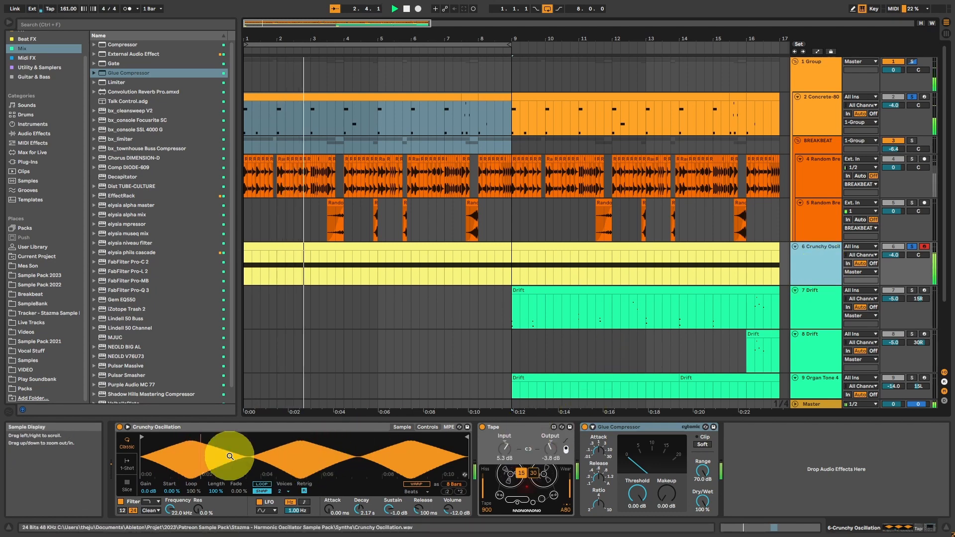
Step: Enable the Glue Compressor's sidechain and take its input from the Concrete-808 track's KICK Pre FX signal
click(593, 427)
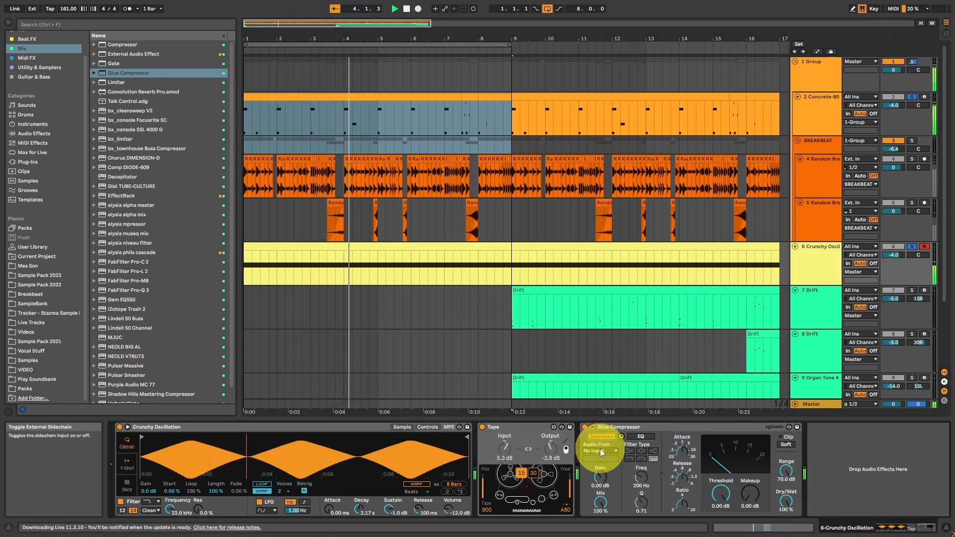
click(601, 451)
click(613, 369)
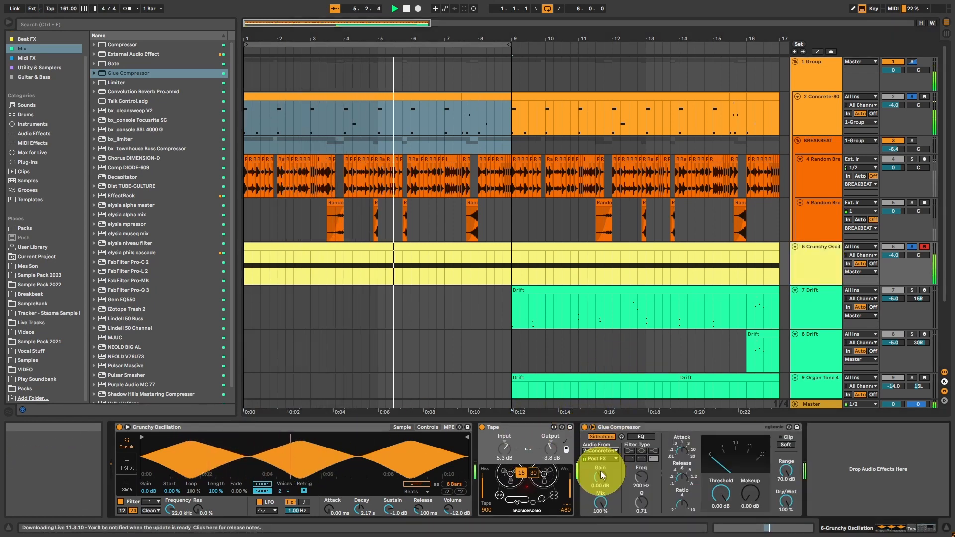
click(600, 459)
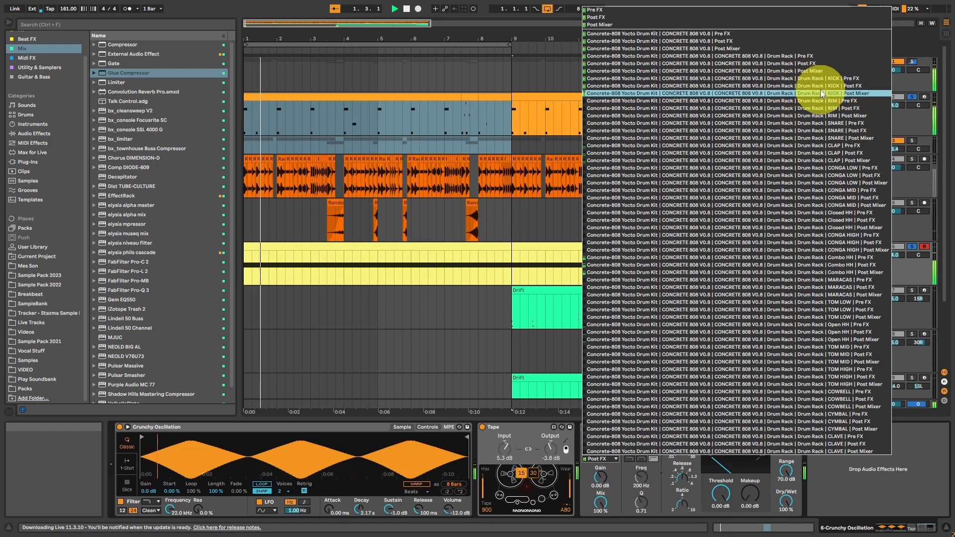
click(834, 78)
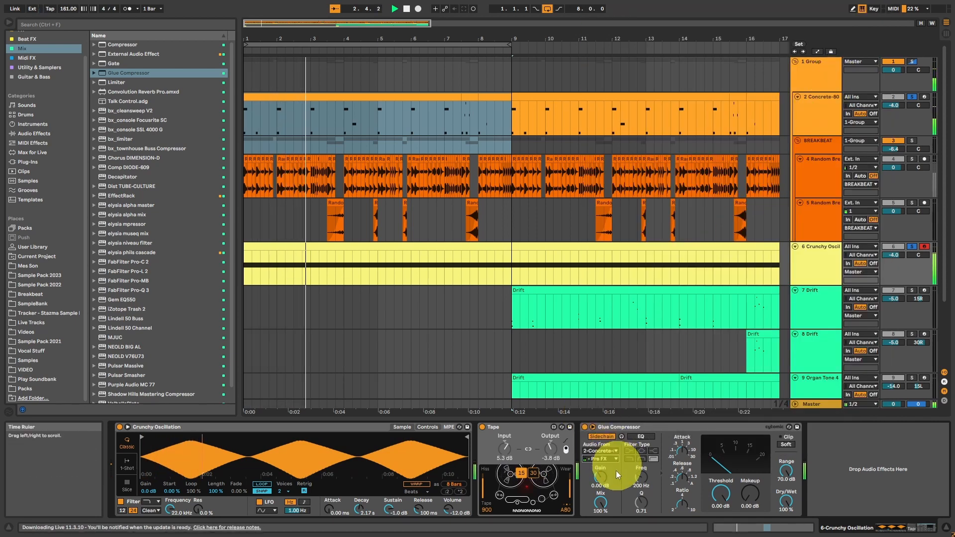
Step: Set the Glue Compressor's threshold to -36.5 dB and makeup gain to 2.00 dB, and check its attack
mouse_move(717, 492)
mouse_down()
mouse_move(720, 522)
mouse_move(720, 499)
mouse_up()
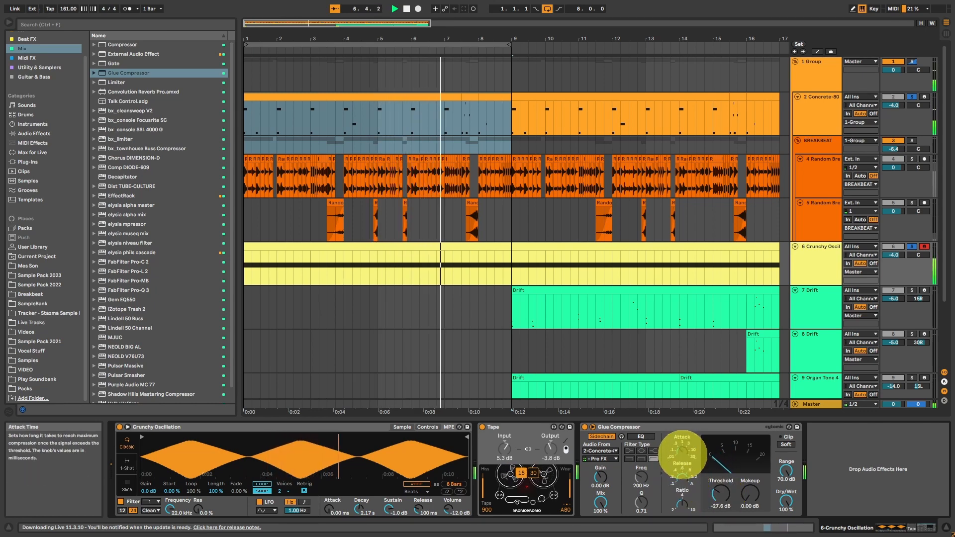
drag(720, 494, 720, 493)
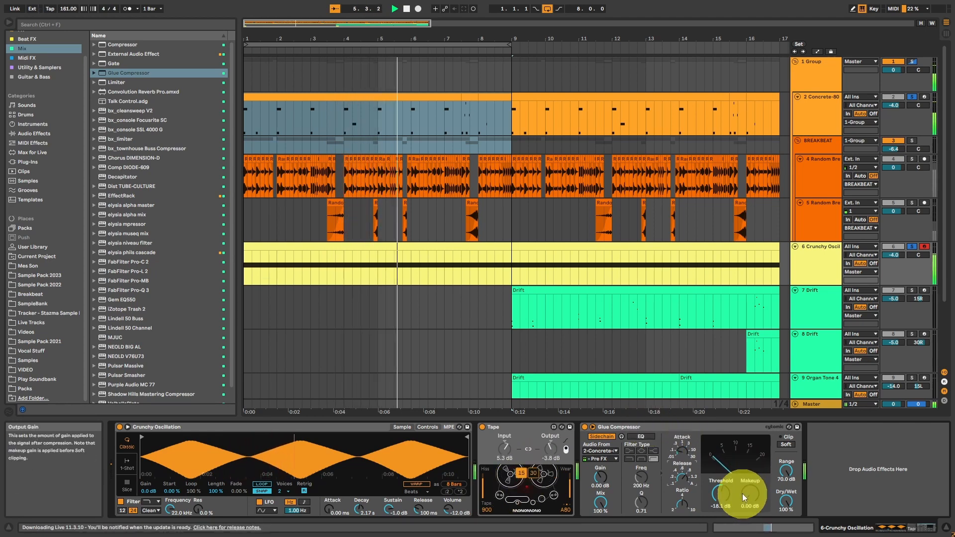
drag(742, 493, 718, 505)
click(683, 452)
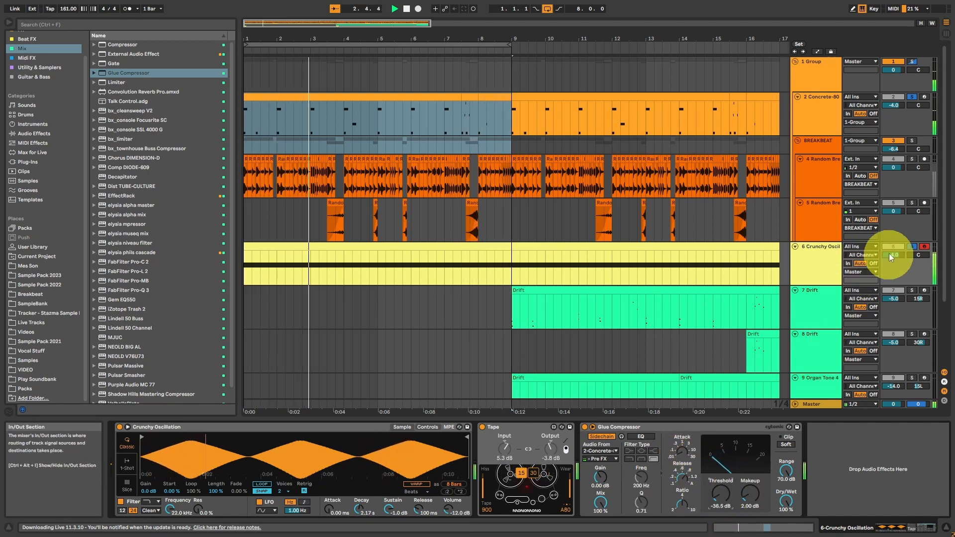
Step: Add the BREAKBEAT group to the soloed tracks and lower the Crunchy Oscillation track's volume to -5.0 dB
click(911, 246)
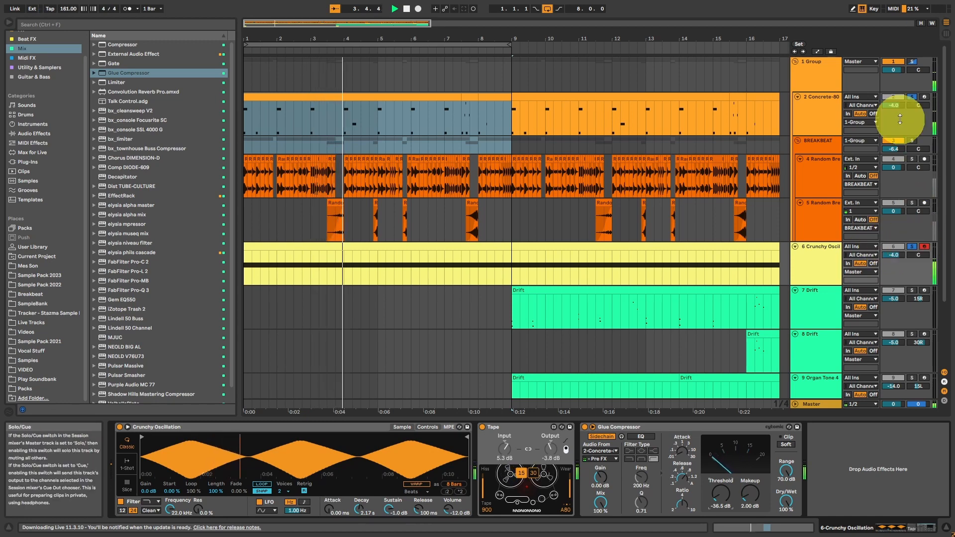
click(911, 141)
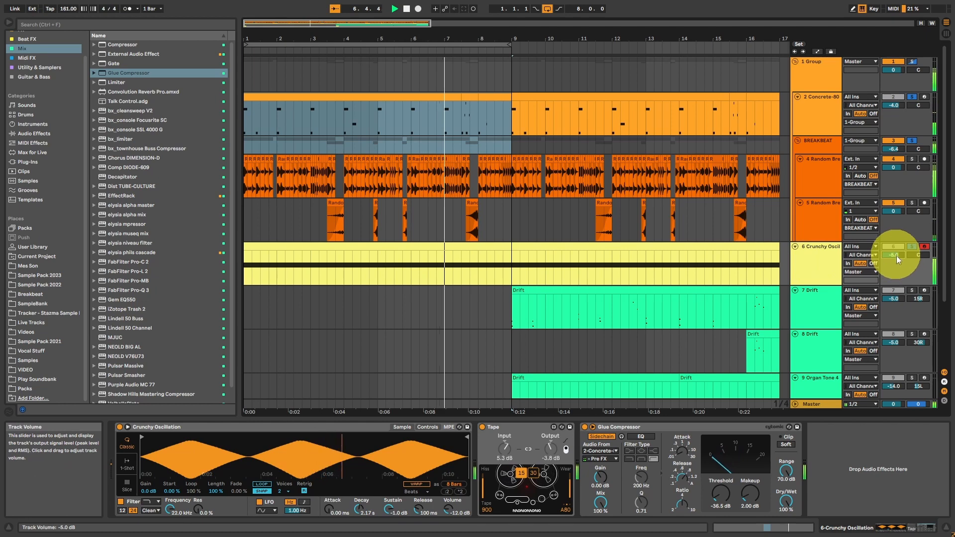
drag(894, 255, 897, 266)
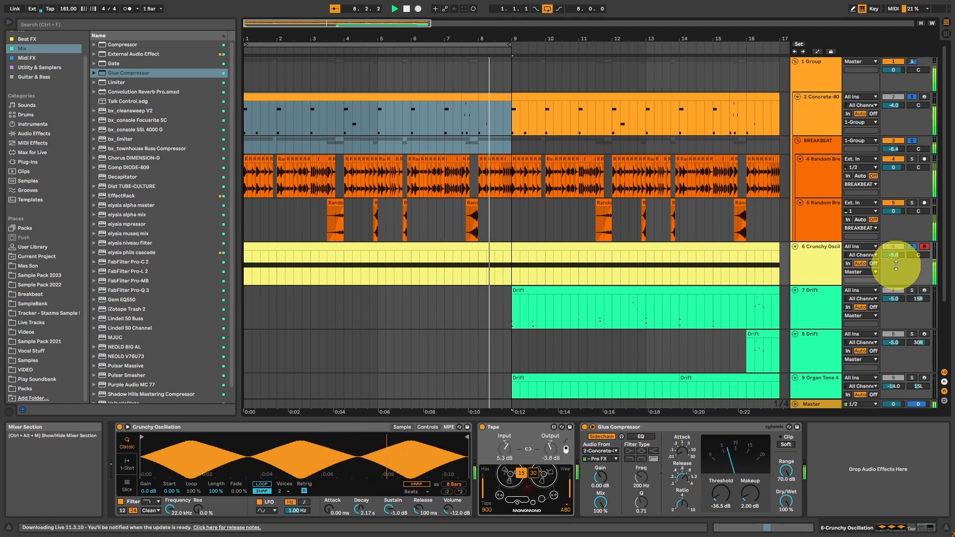
Step: Add the Square Sweep track to the soloed tracks and select it to show its device chain
scroll(393, 274, down, 5)
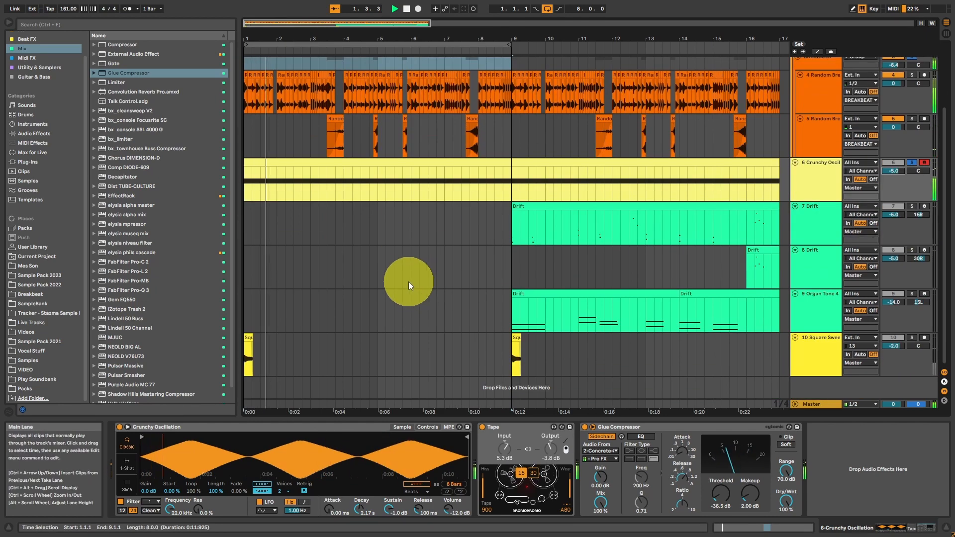
click(912, 338)
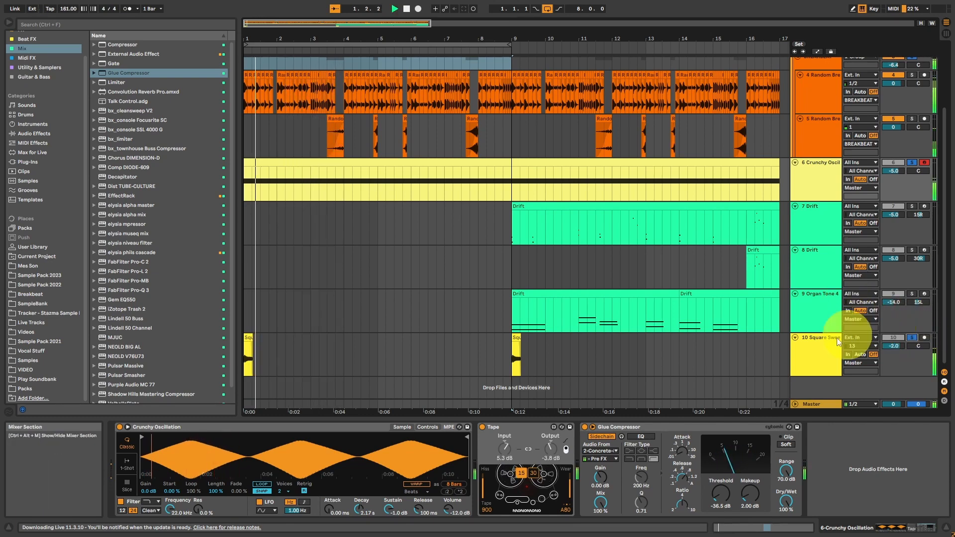
click(815, 347)
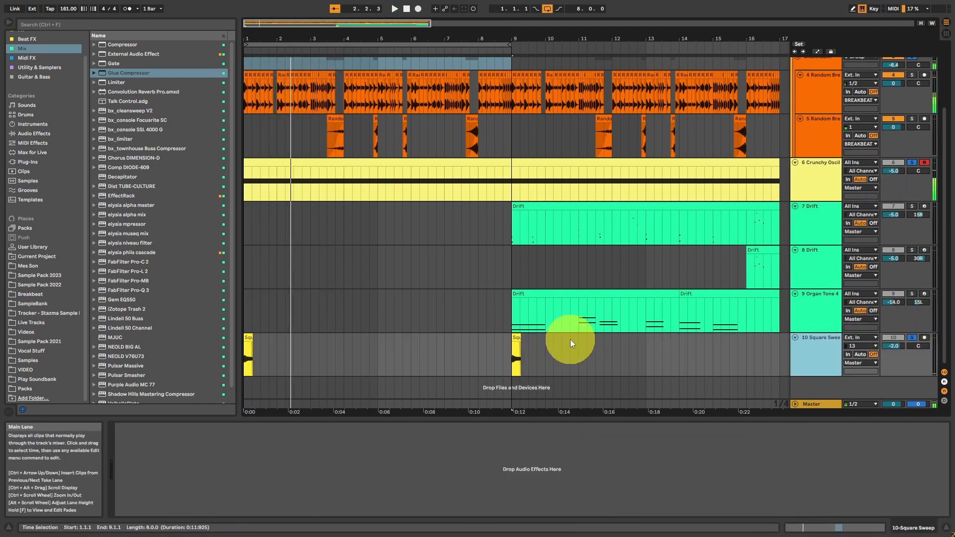
Step: Insert a Gate from the Dynamics audio effects before the Glue Compressor on the Crunchy Oscillation track
right_click(821, 361)
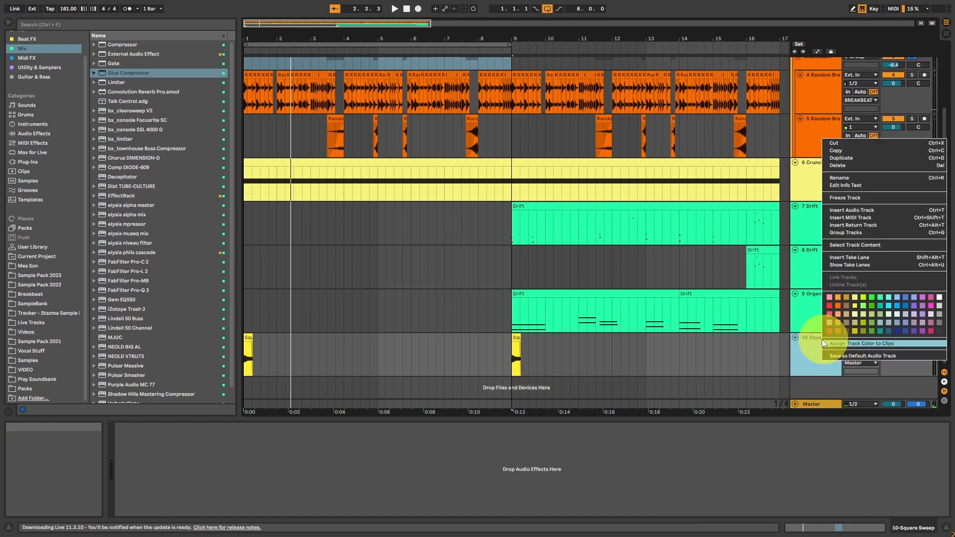
click(814, 202)
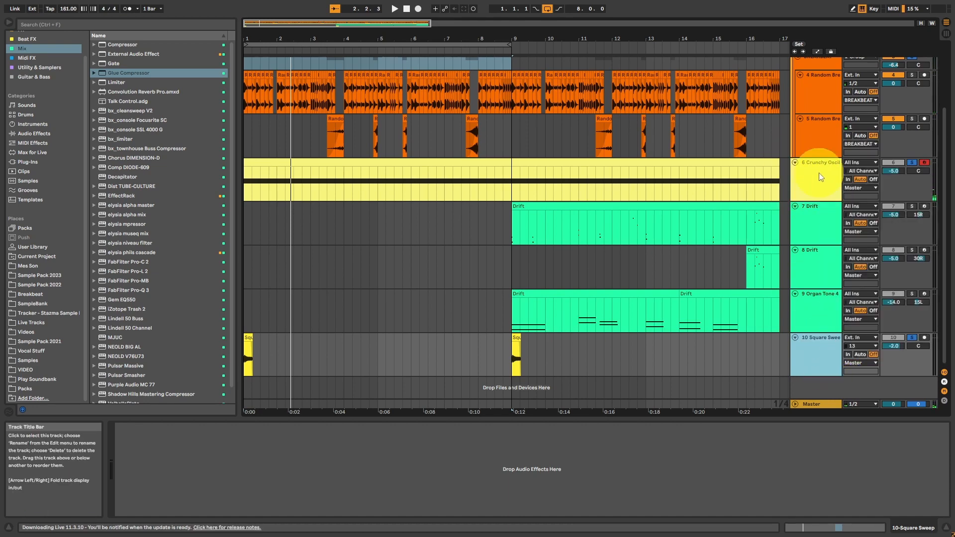
click(819, 172)
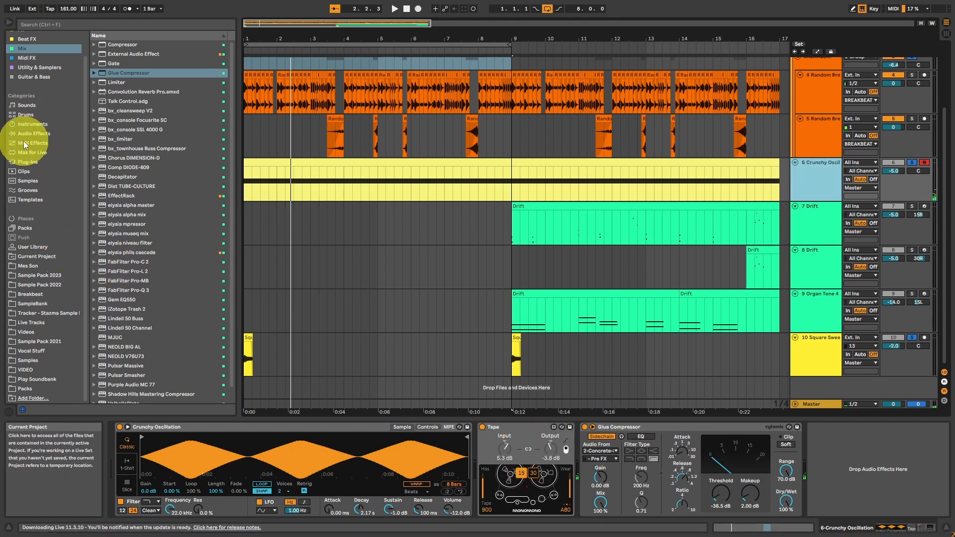
click(22, 162)
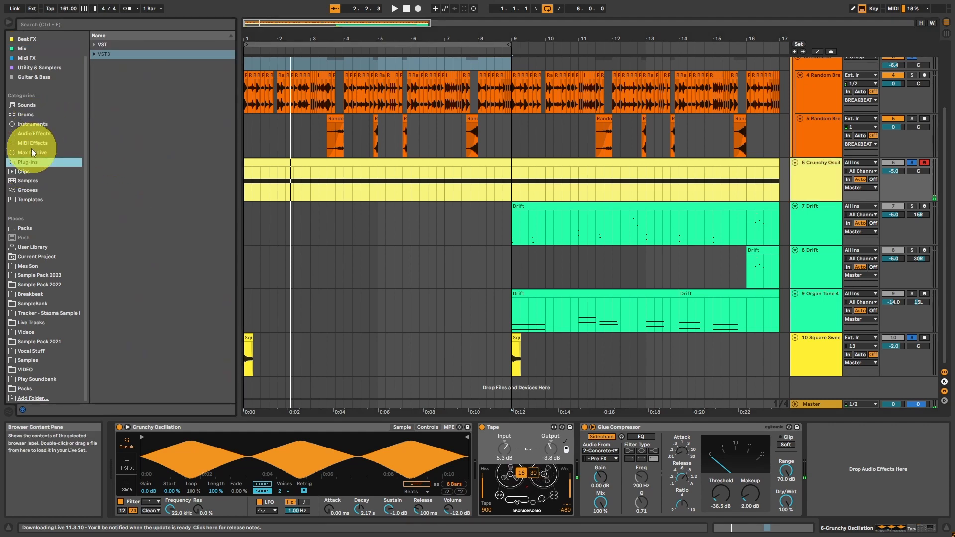
click(33, 133)
click(113, 84)
drag(113, 84, 635, 477)
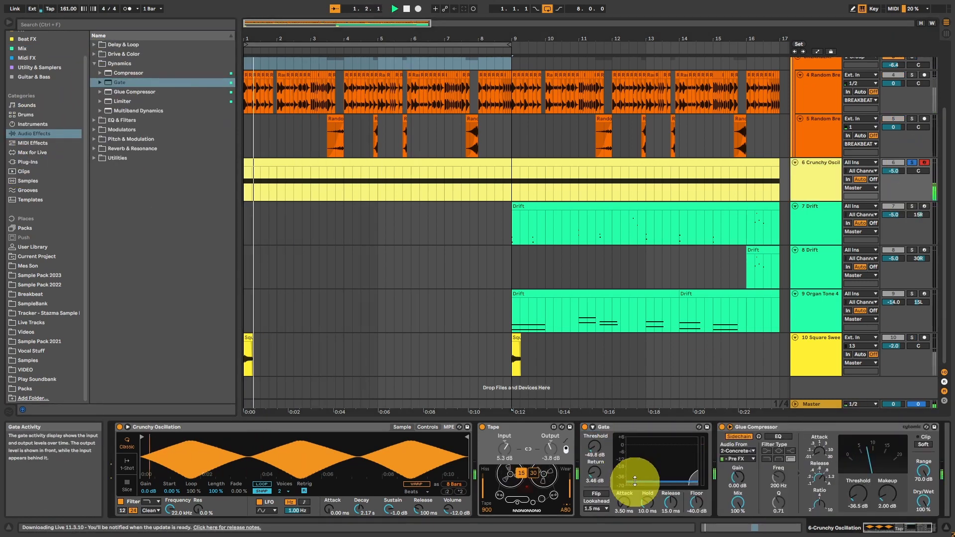
Step: Solo only the Square Sweep track and play it back on its own
click(888, 347)
click(911, 337)
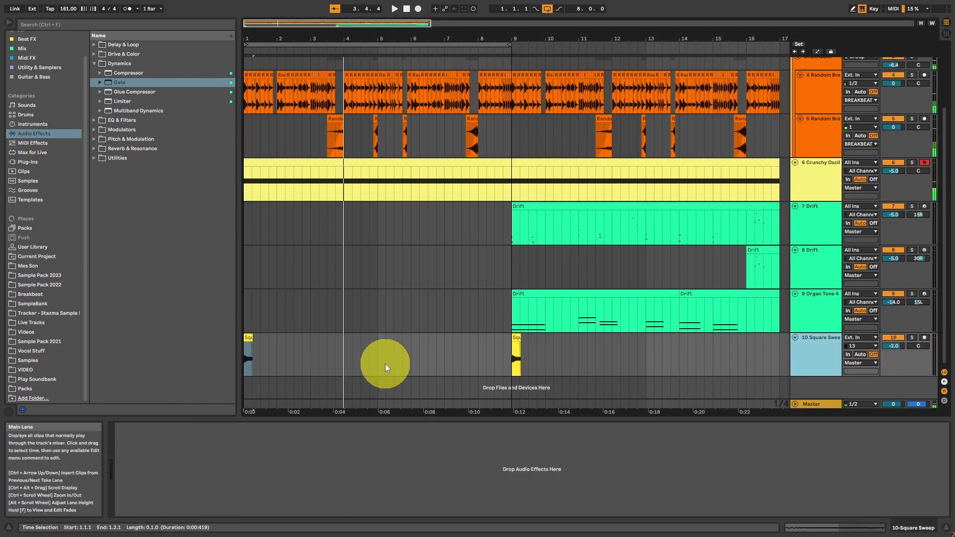
click(913, 337)
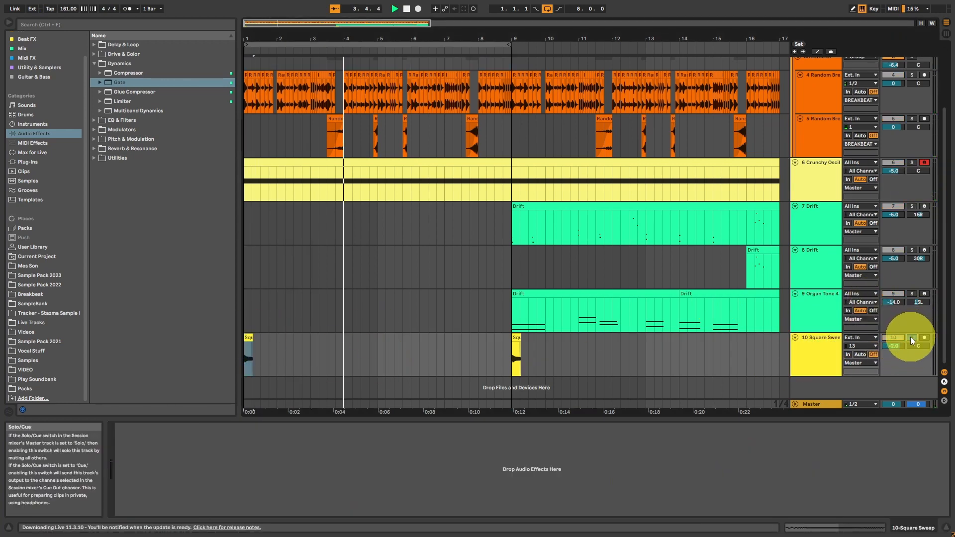
key(space)
Step: Insert a return track with a Delay on it and widen the delay's filter to 9.00
key(ctrl+alt+t)
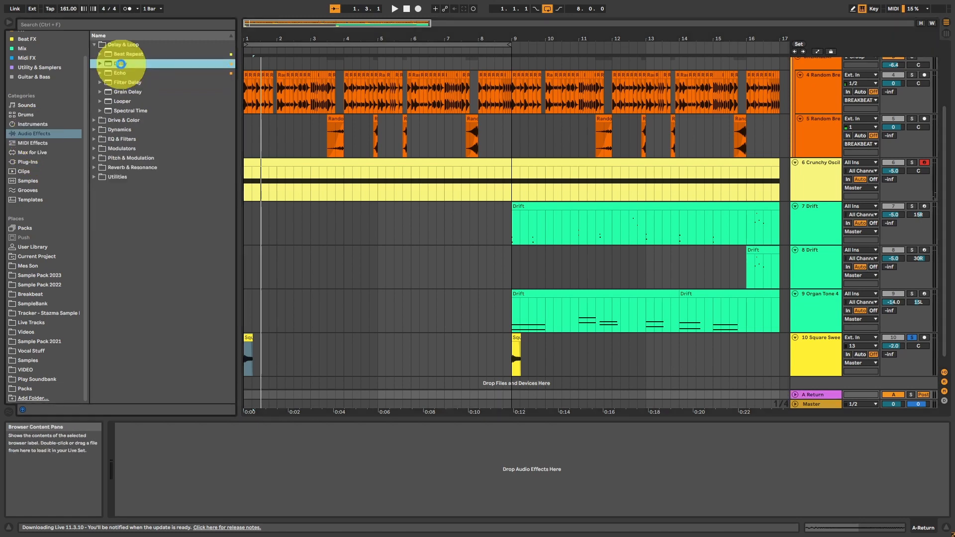
double_click(120, 64)
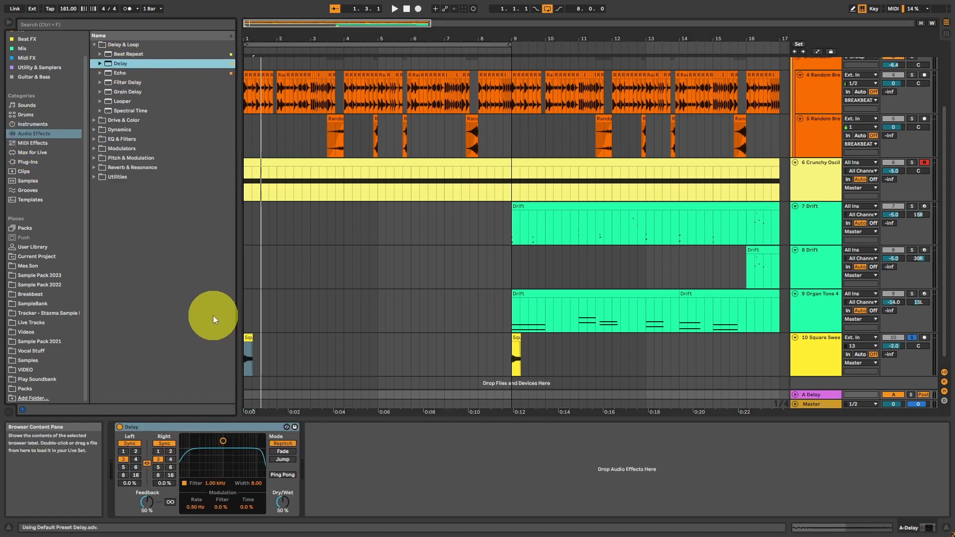
drag(228, 446, 227, 435)
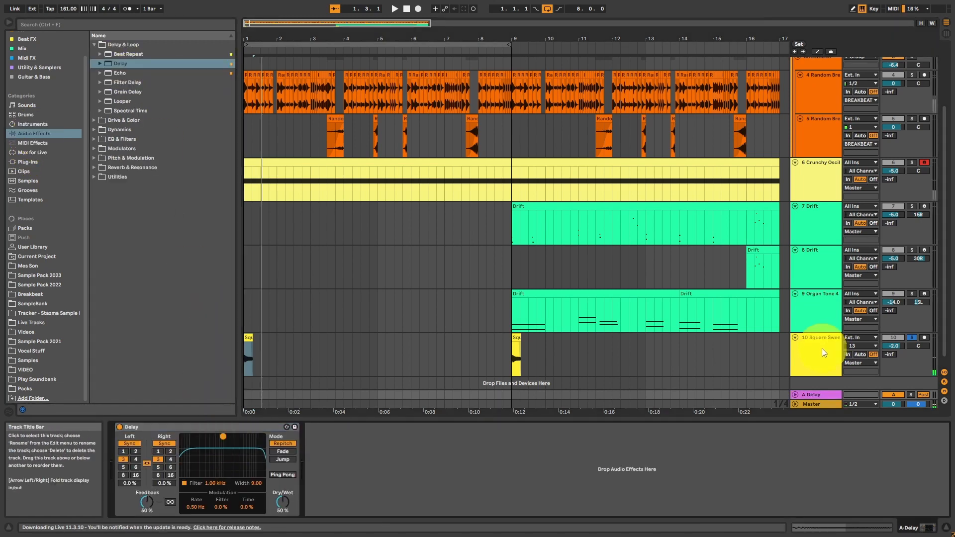
Step: Send the Square Sweep track to the delay return at -2.5 dB and set the Delay's Dry/Wet to 100%
drag(890, 354, 890, 319)
key(space)
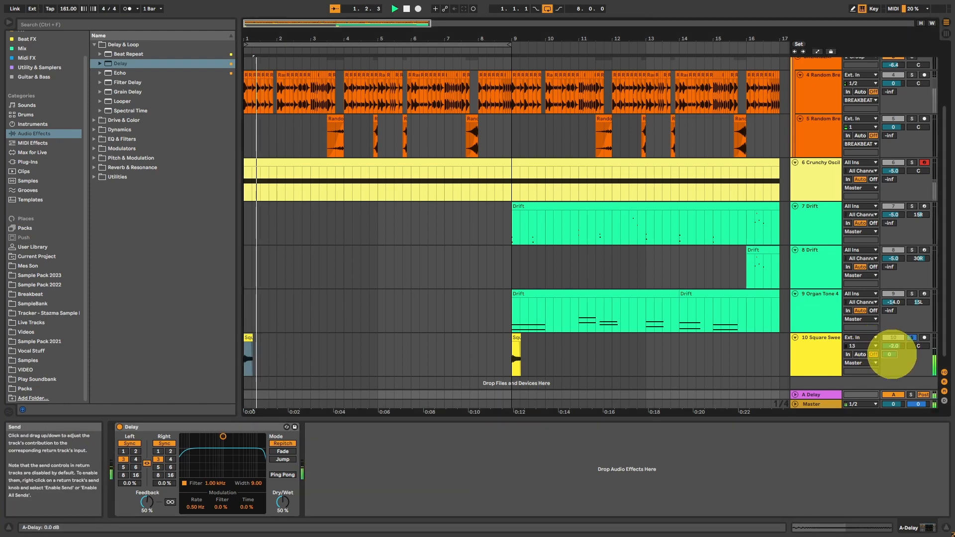
drag(283, 508, 284, 477)
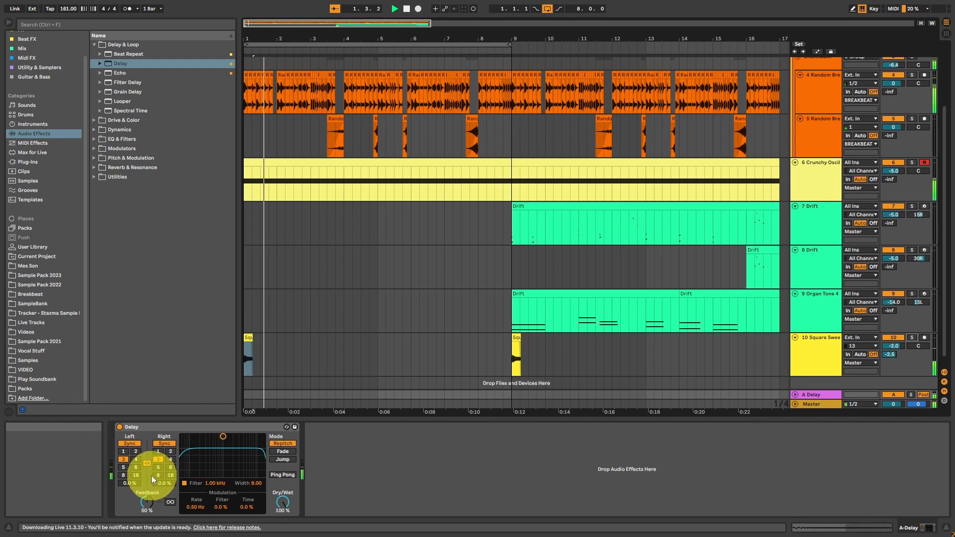
Step: Try the Delay's feedback at 71%, solo the Square Sweep track again and set the feedback to 0%
drag(153, 503, 153, 497)
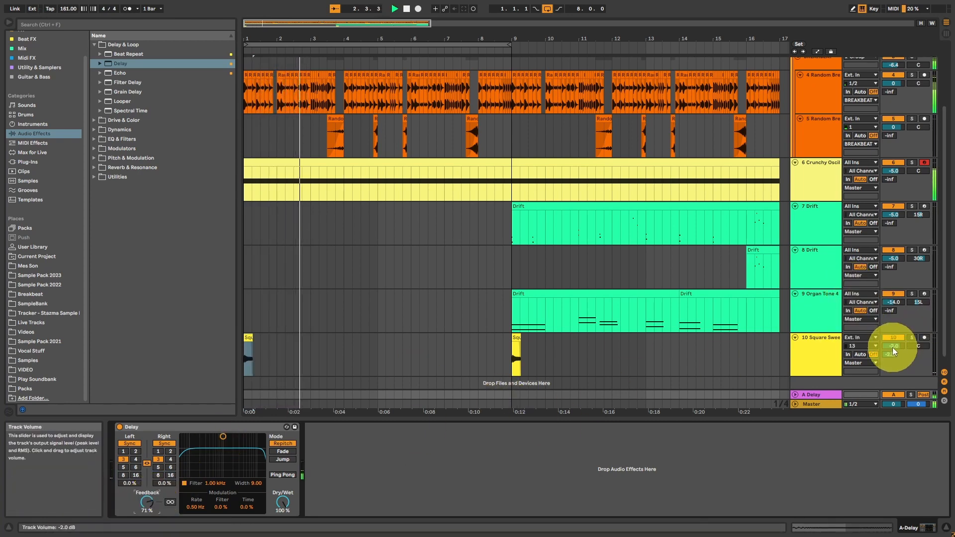
click(911, 338)
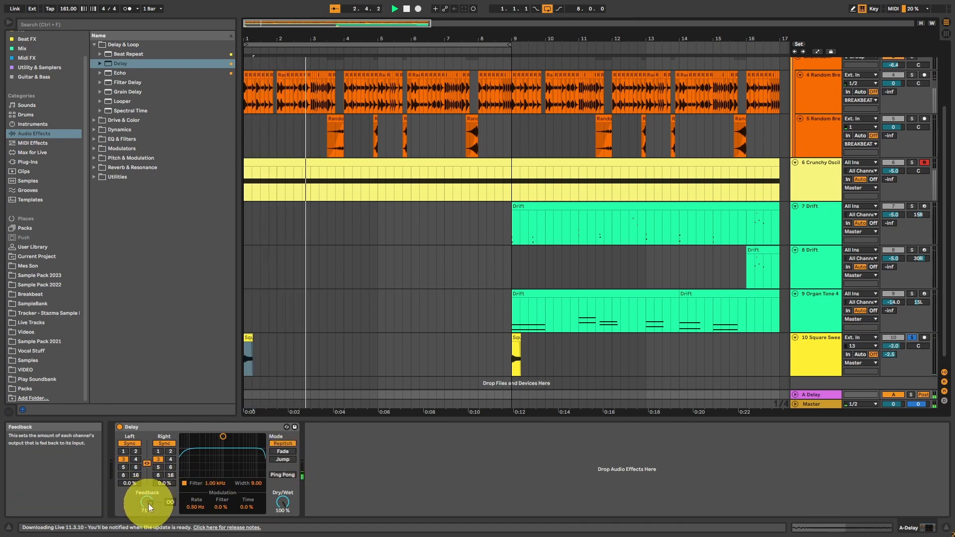
key(space)
drag(147, 500, 147, 505)
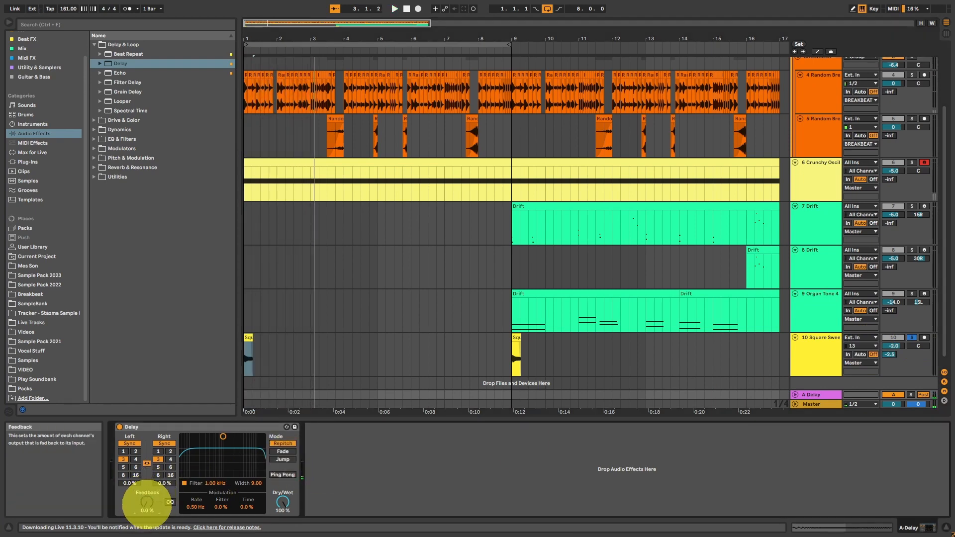
Step: Unfold the delay return track, enable its send to itself and try adjusting that send during playback
click(795, 394)
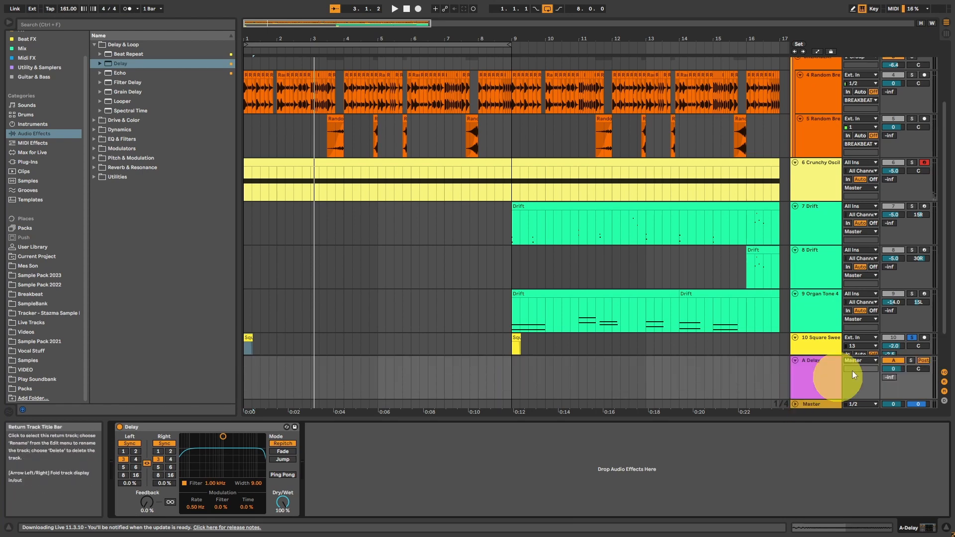
right_click(889, 378)
click(846, 384)
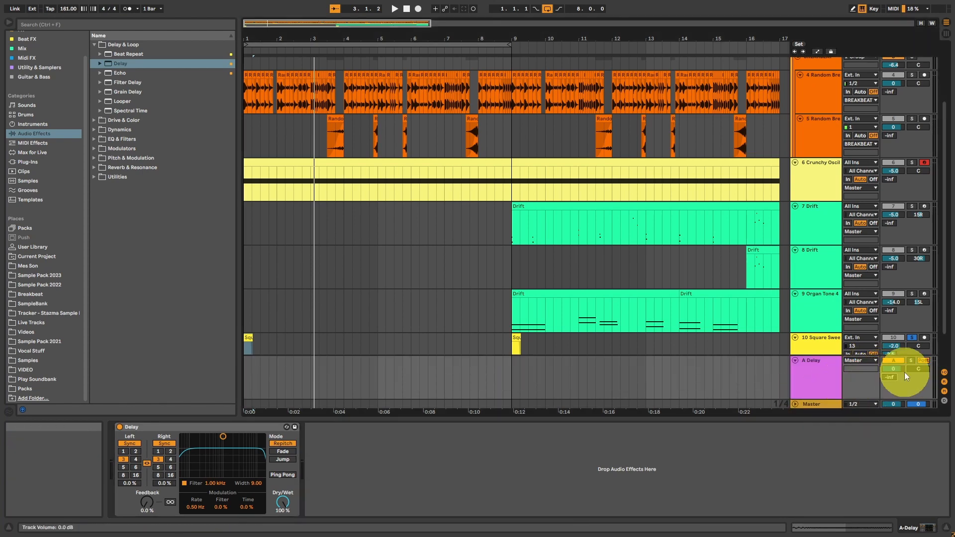
key(space)
drag(894, 375, 891, 376)
key(space)
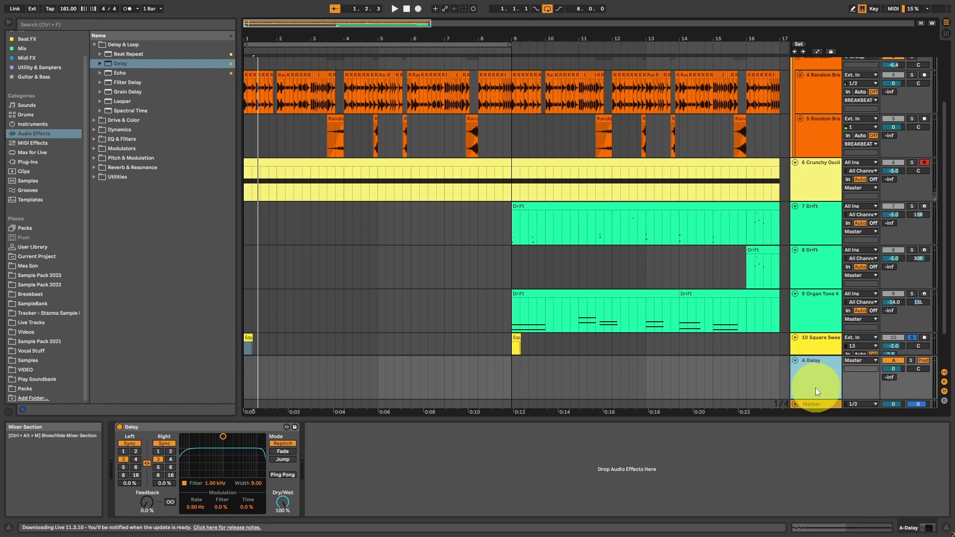
Step: Load Tape before the Delay and Optocomp after it on the return track, from the MonoMono Volume One pack
click(162, 429)
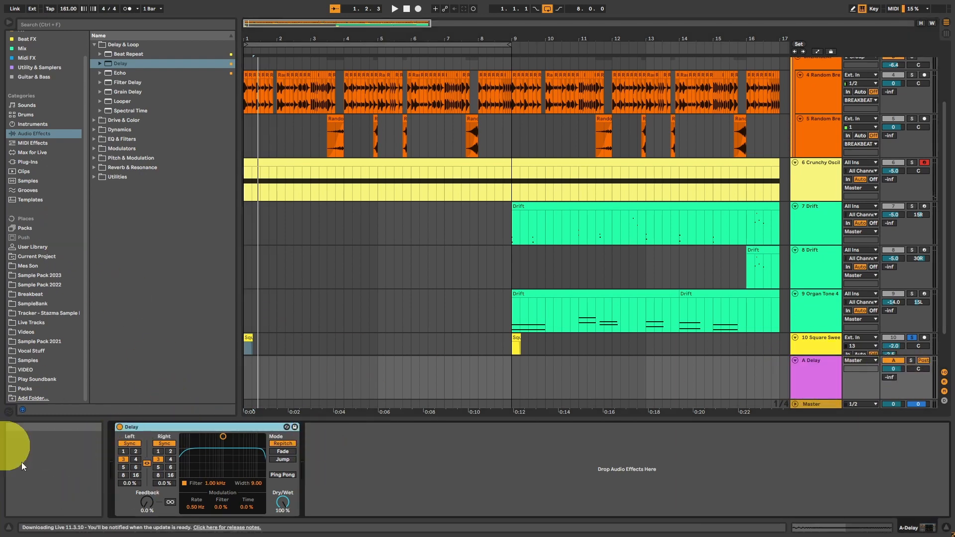
click(34, 388)
drag(124, 334, 120, 422)
click(100, 309)
click(127, 328)
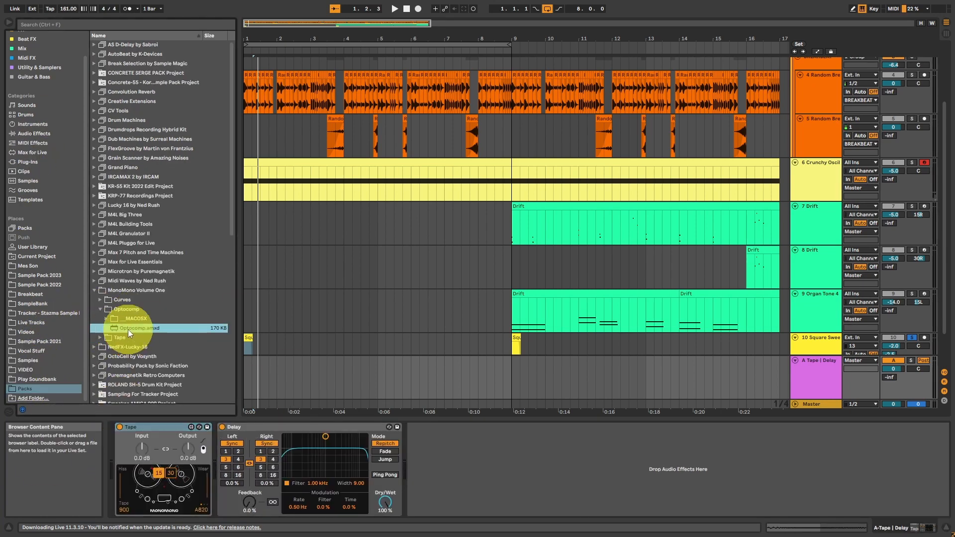
double_click(128, 328)
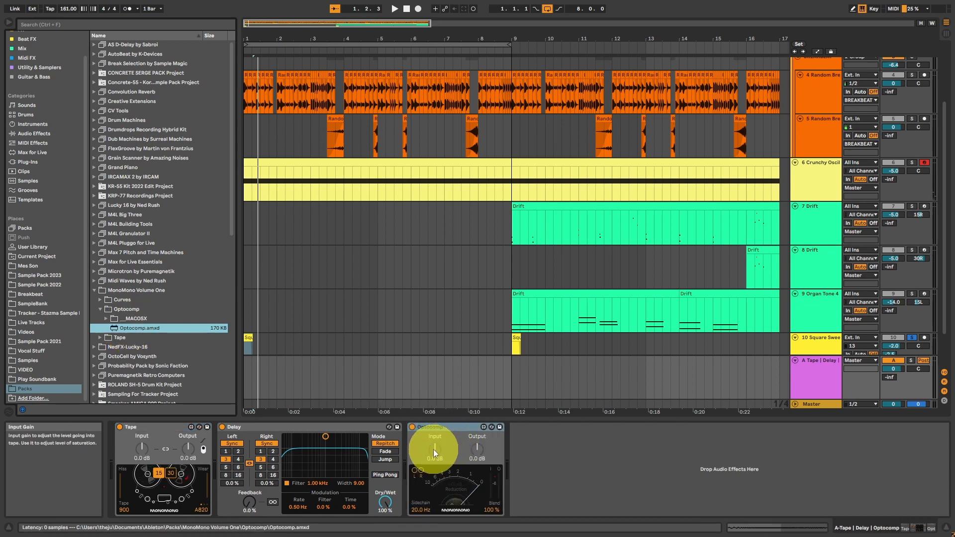
Step: Set Optocomp's input to 13 dB and output to -12 dB, and link Tape's gains with the input at 13 dB
mouse_move(434, 449)
mouse_down()
mouse_move(478, 452)
mouse_move(438, 443)
mouse_up()
key(space)
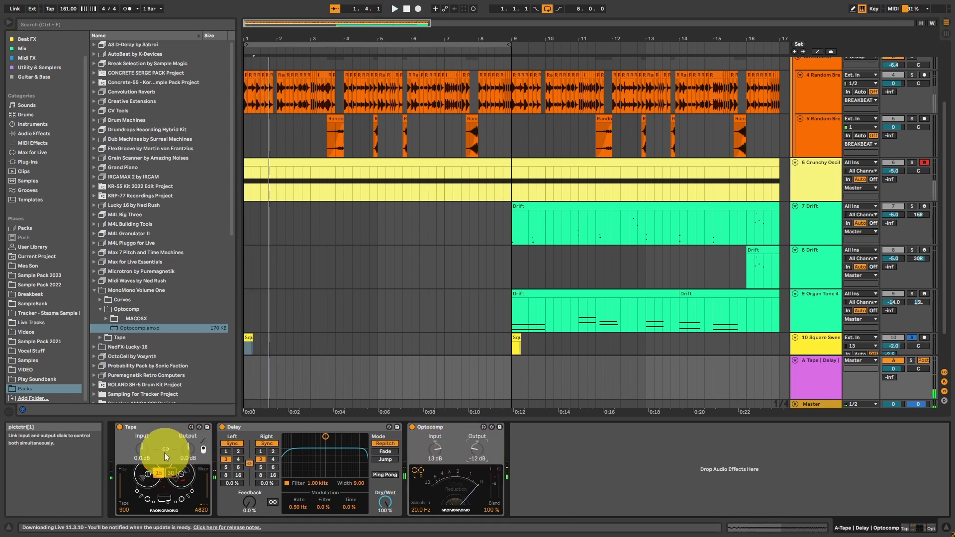
drag(159, 452, 142, 435)
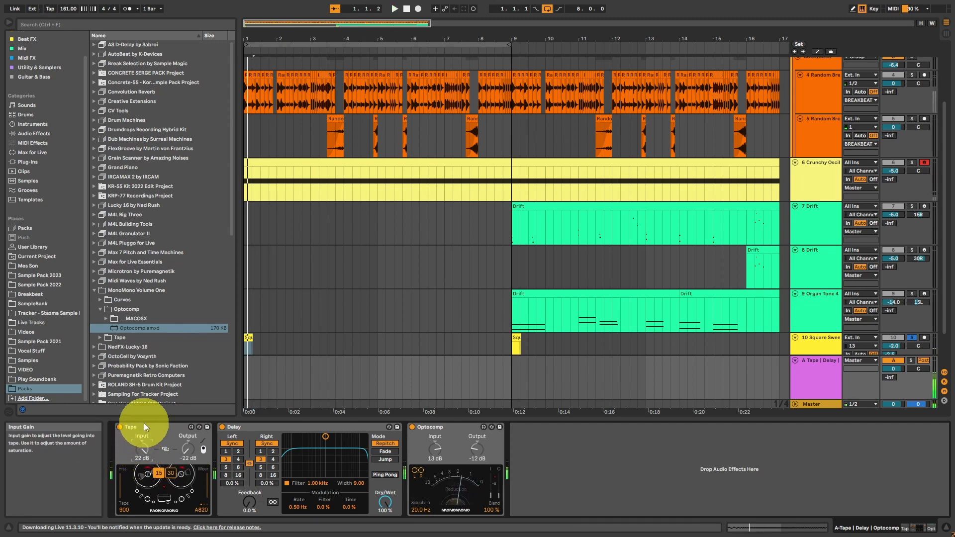
Step: Switch Tape's formulation to S3716 and its deck to C37, and play the result
click(124, 511)
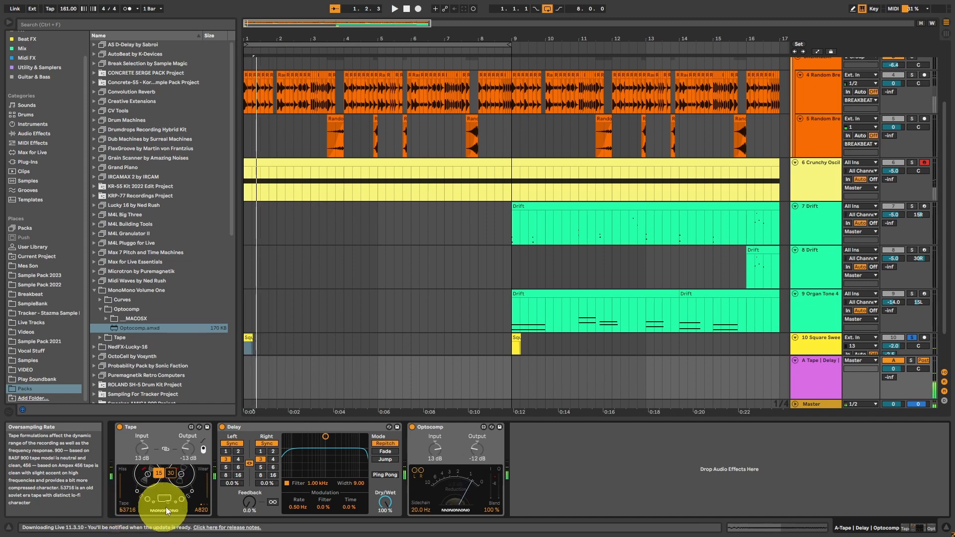
click(200, 508)
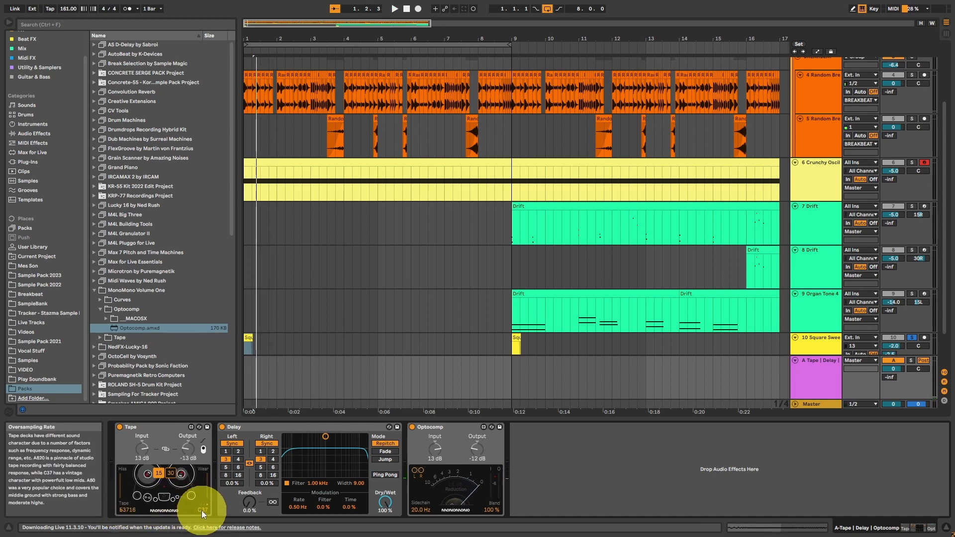
key(space)
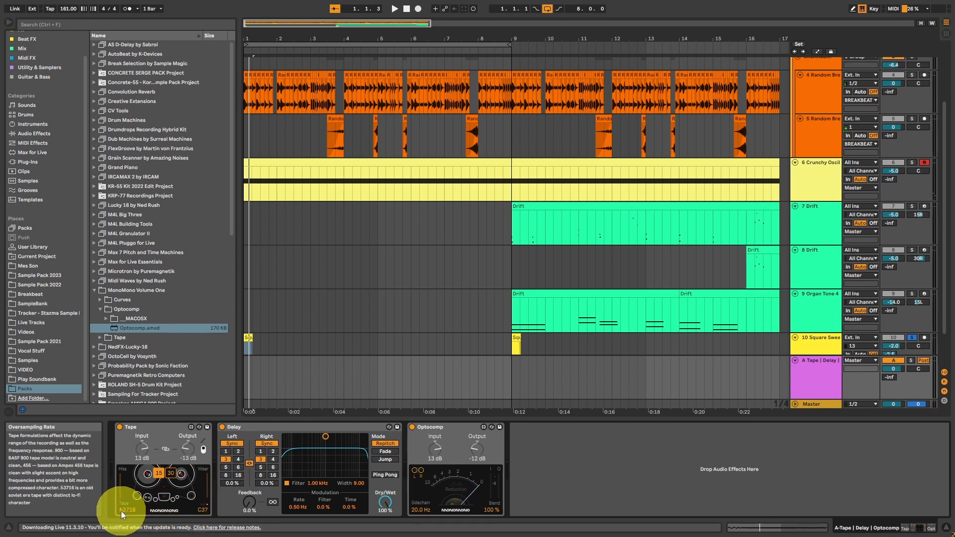
Step: Set Tape's playback speed to 30 and its linked input gain to 15 dB, and listen to the change
click(169, 473)
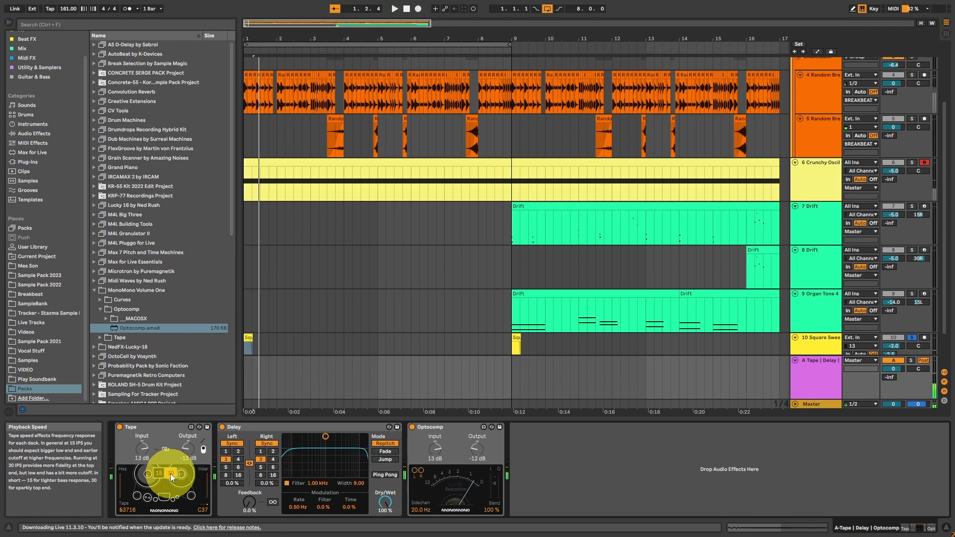
drag(143, 449, 143, 445)
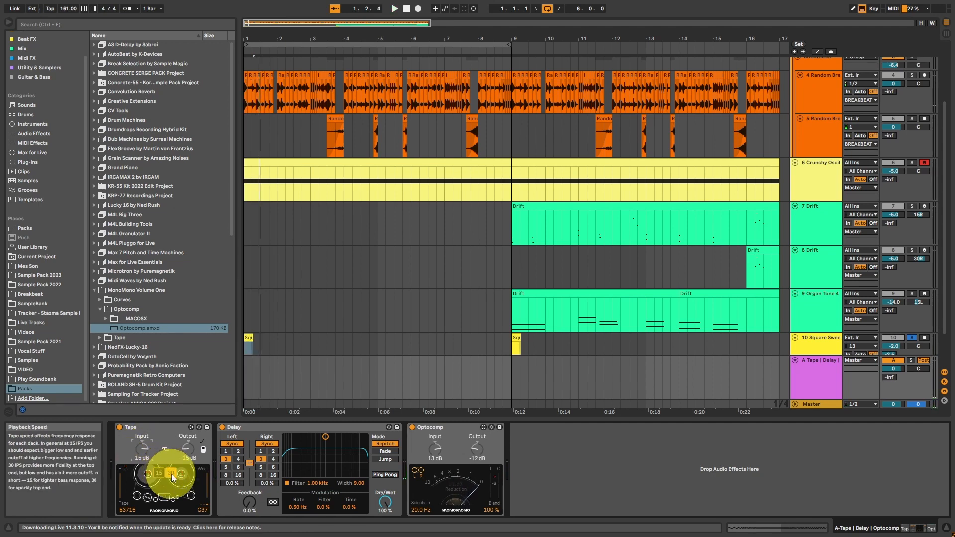
key(space)
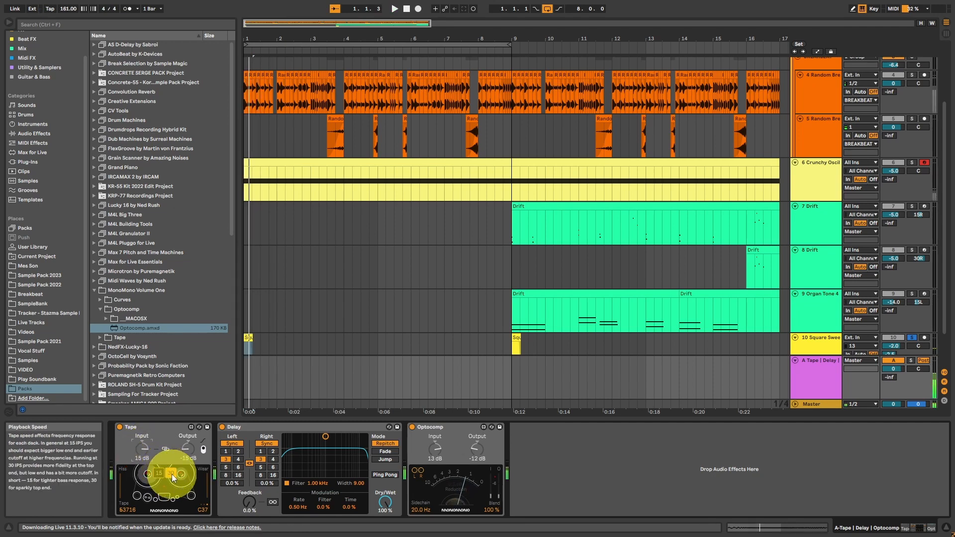
Step: Raise the delay return's send to itself to about -11.5 dB and play the Square Sweep through it
mouse_move(888, 377)
mouse_down()
mouse_move(888, 368)
mouse_move(889, 376)
mouse_up()
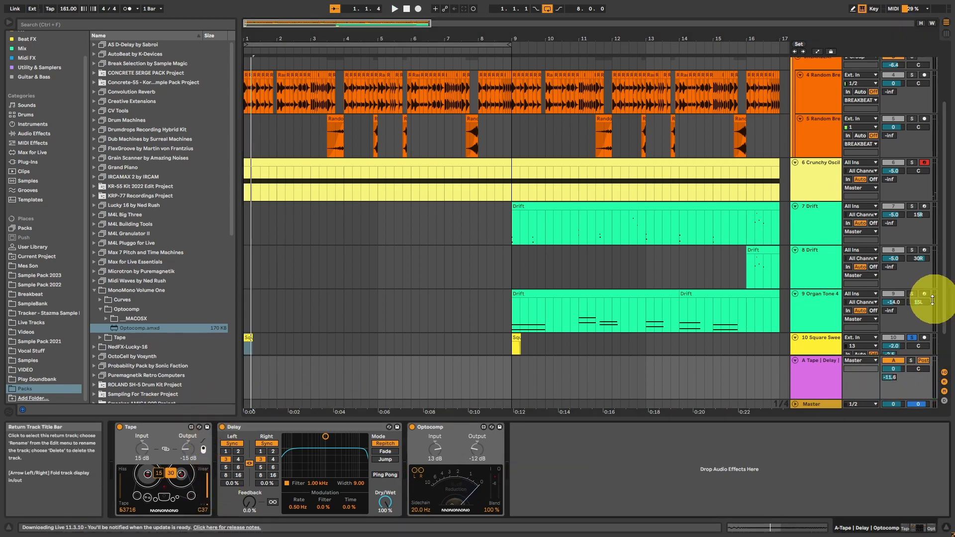
click(902, 339)
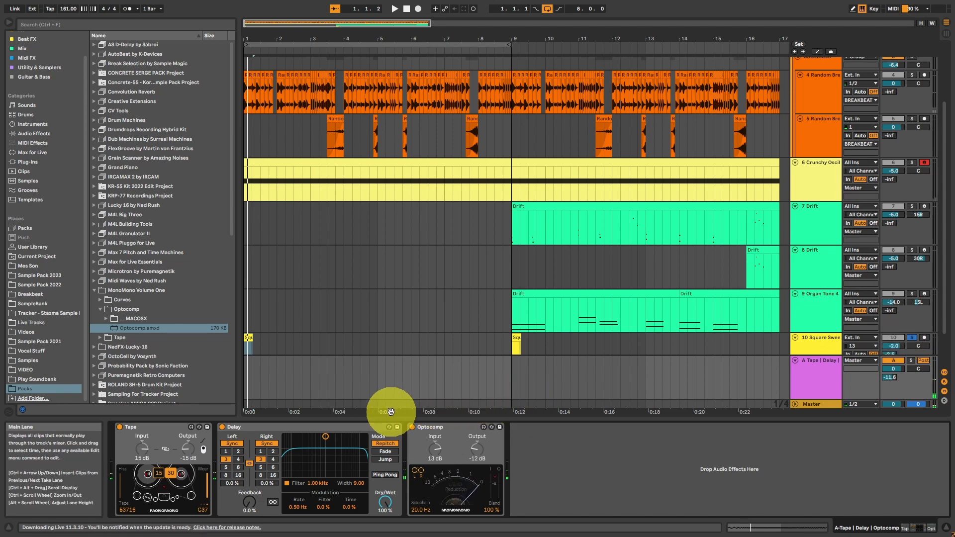
key(space)
Step: Compare the delay return with Tape and Optocomp bypassed, and switch both devices back on
click(412, 427)
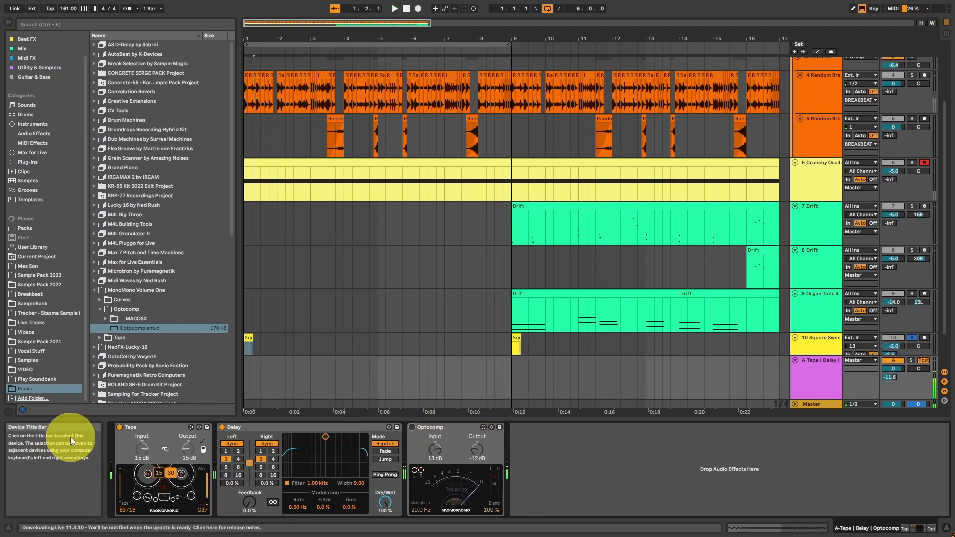
click(119, 427)
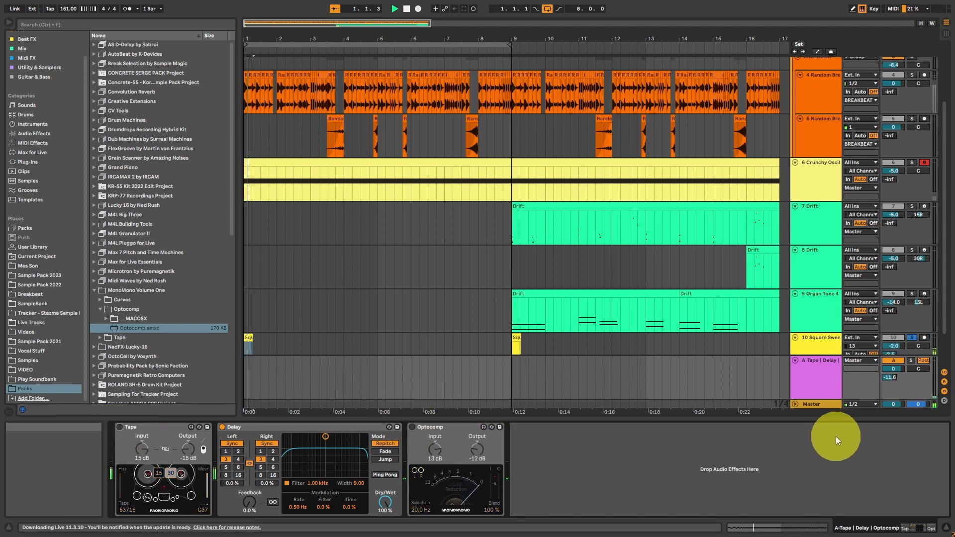
key(space)
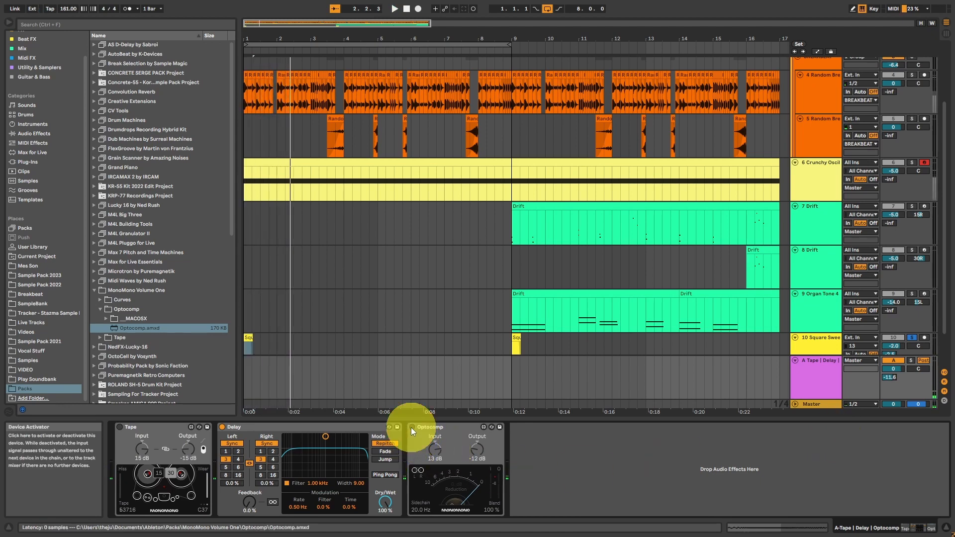
click(119, 426)
key(space)
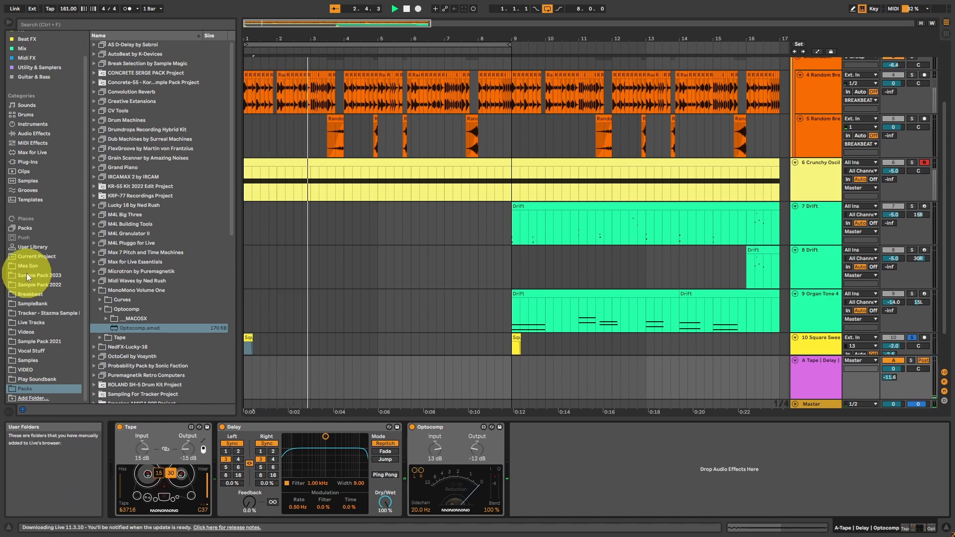
Step: Play the delay return once more, and add a second return track with Hybrid Reverb loaded on it
key(space)
key(space)
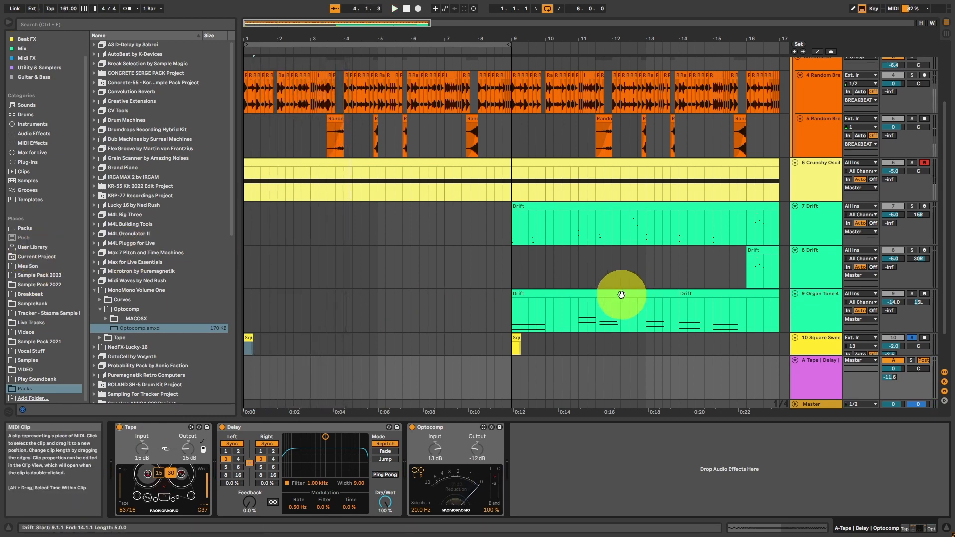
click(817, 369)
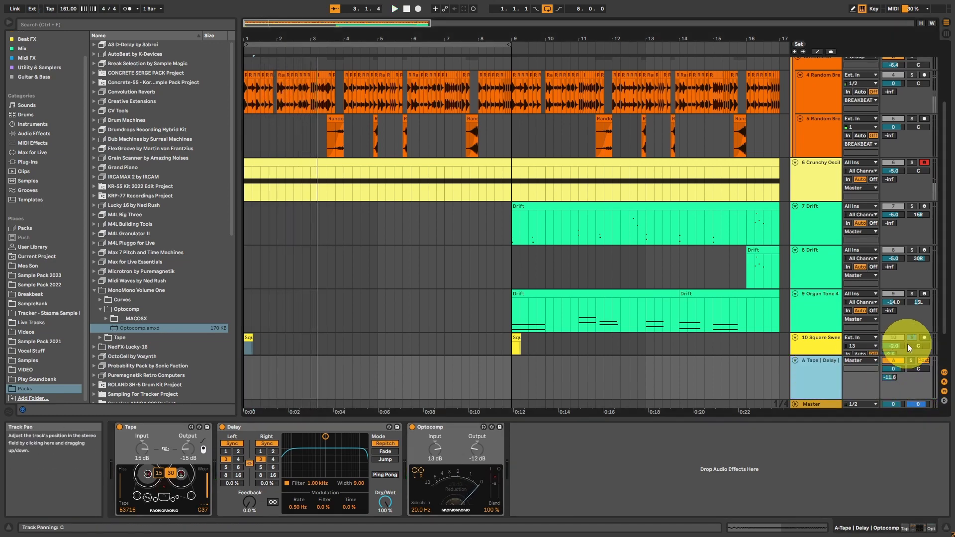
right_click(822, 375)
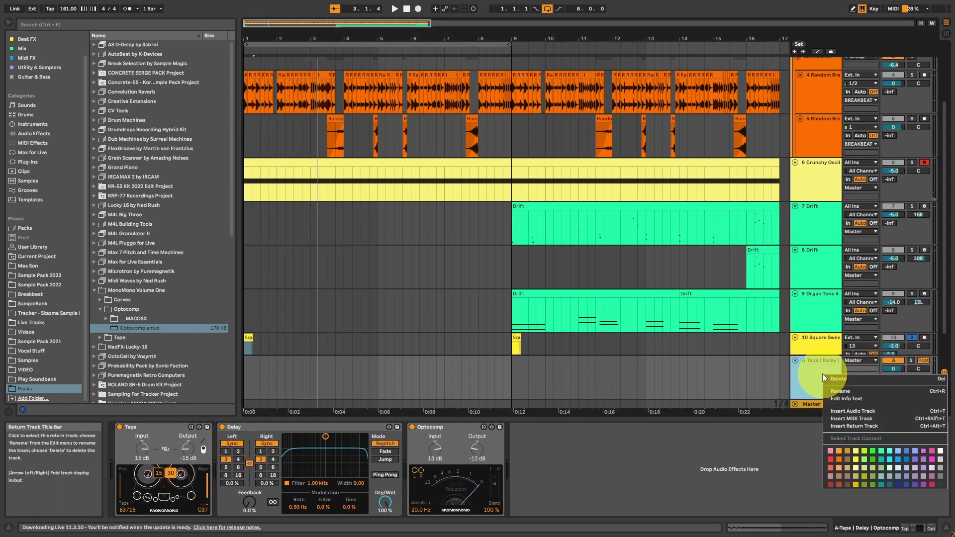
click(861, 426)
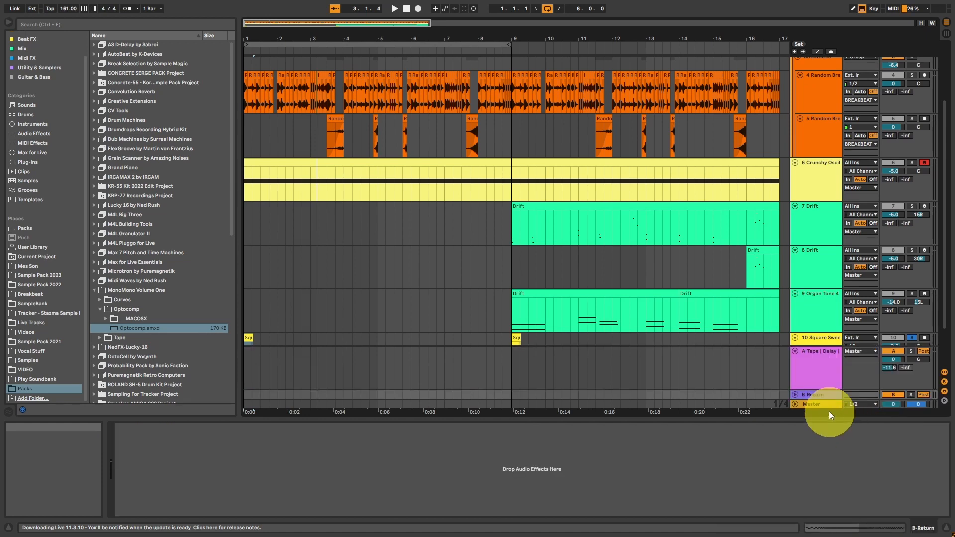
click(795, 394)
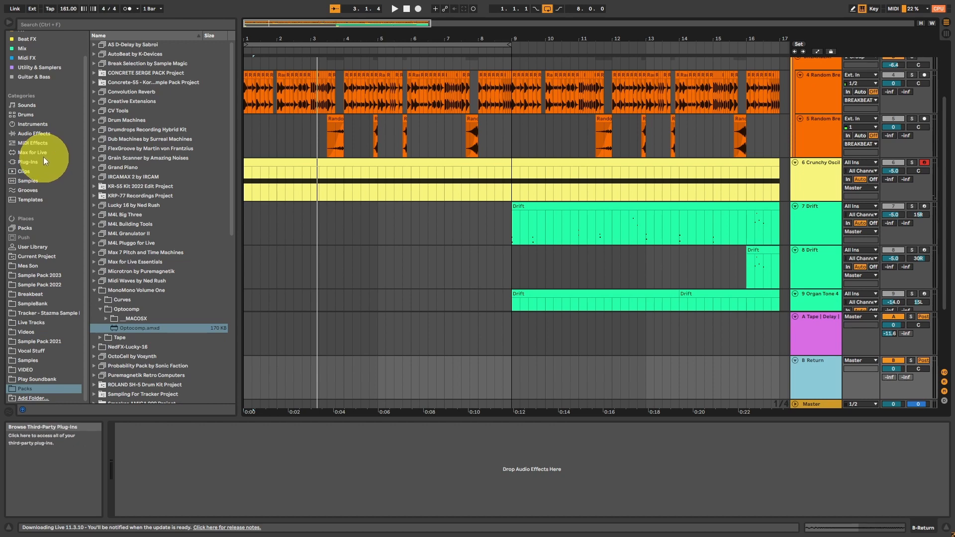
scroll(52, 66, up, 2)
click(21, 53)
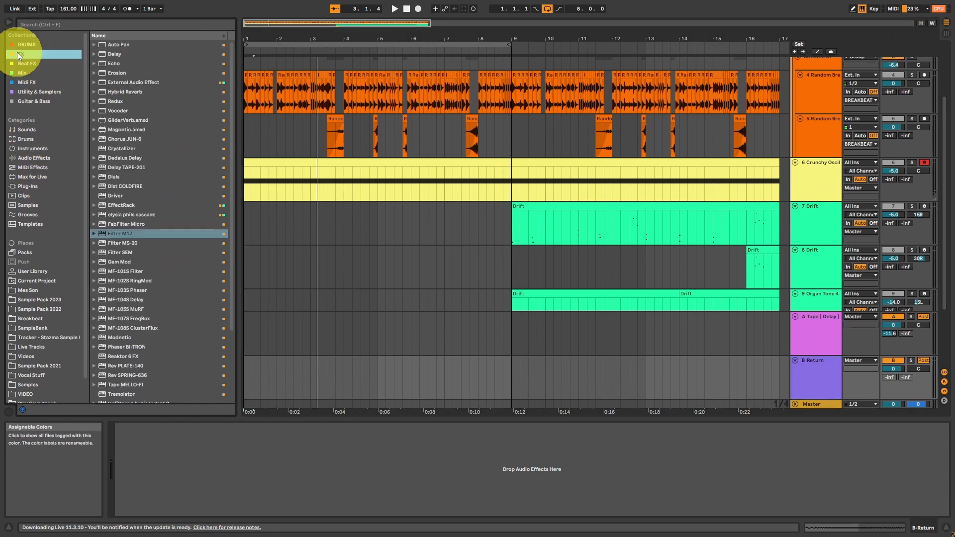
drag(125, 92, 535, 487)
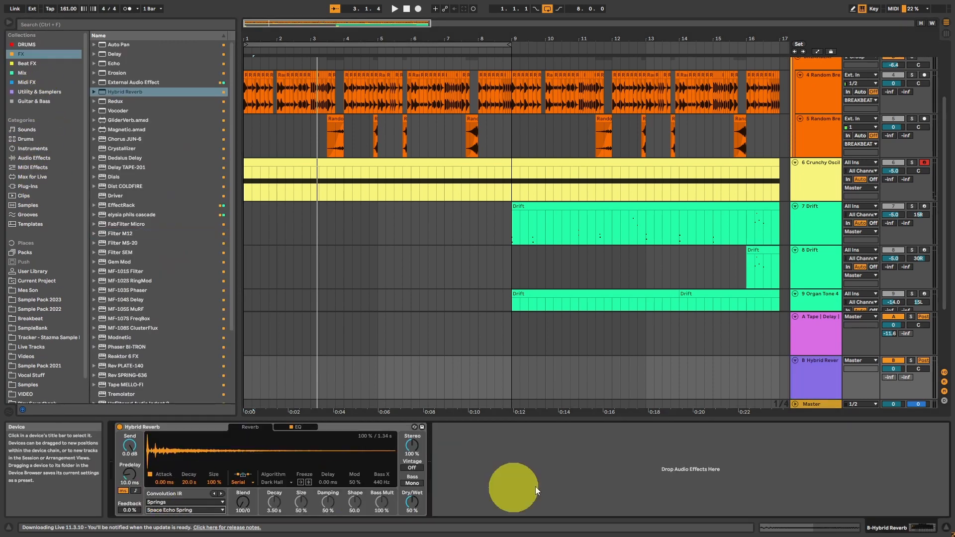
Step: Enable the delay return's send to the Hybrid Reverb return, set it to about -6.2 dB, and play the result
right_click(907, 334)
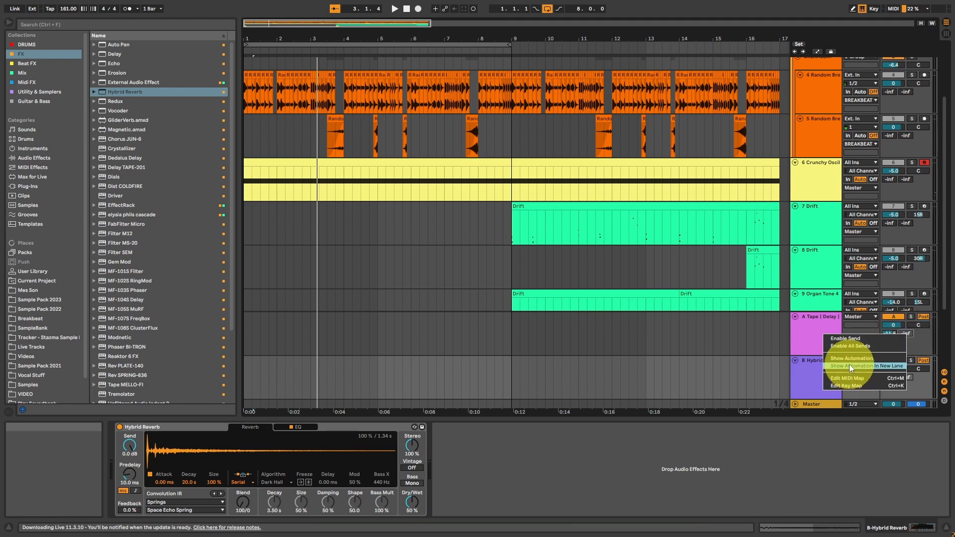
click(850, 344)
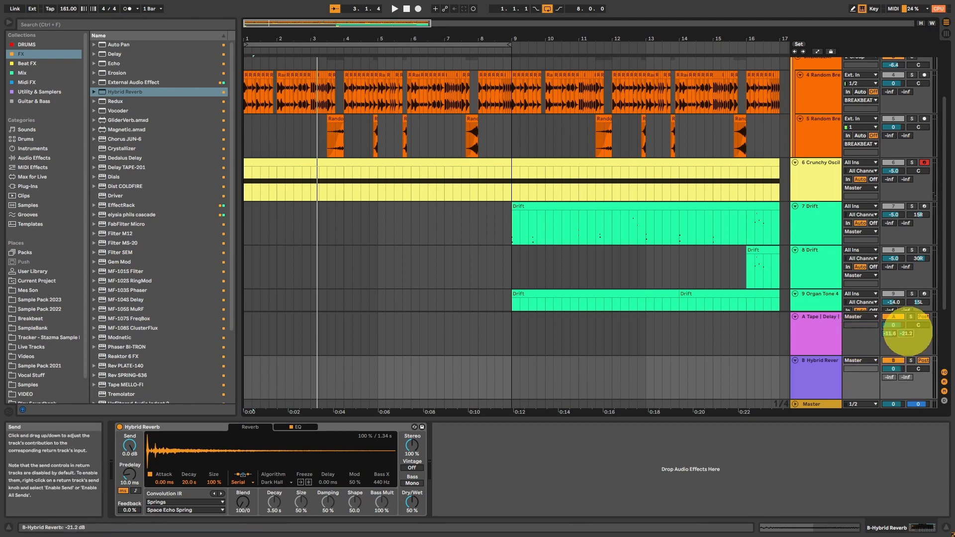
key(space)
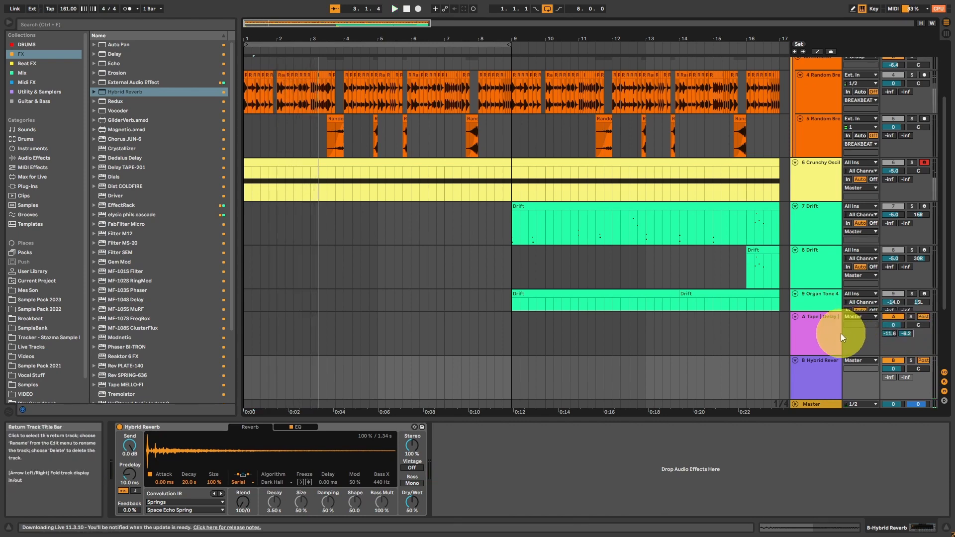
key(space)
key(space)
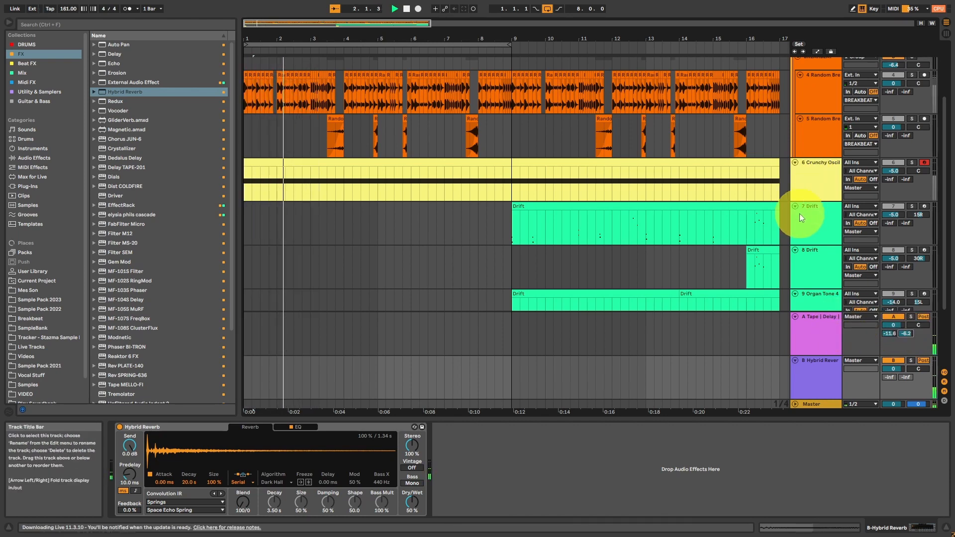
Step: Unsolo the Square Sweep track and raise its send to the Hybrid Reverb return to about -15 dB during playback
click(946, 527)
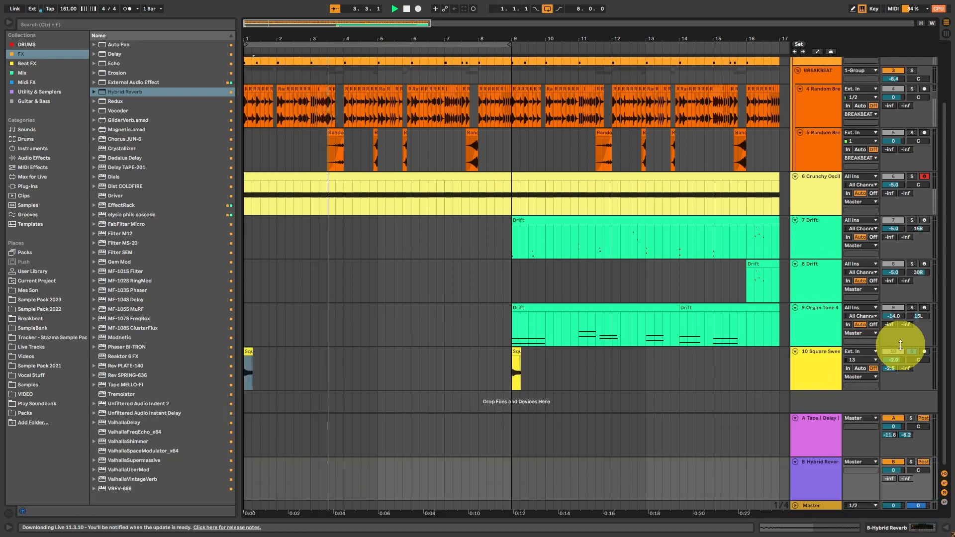
click(246, 323)
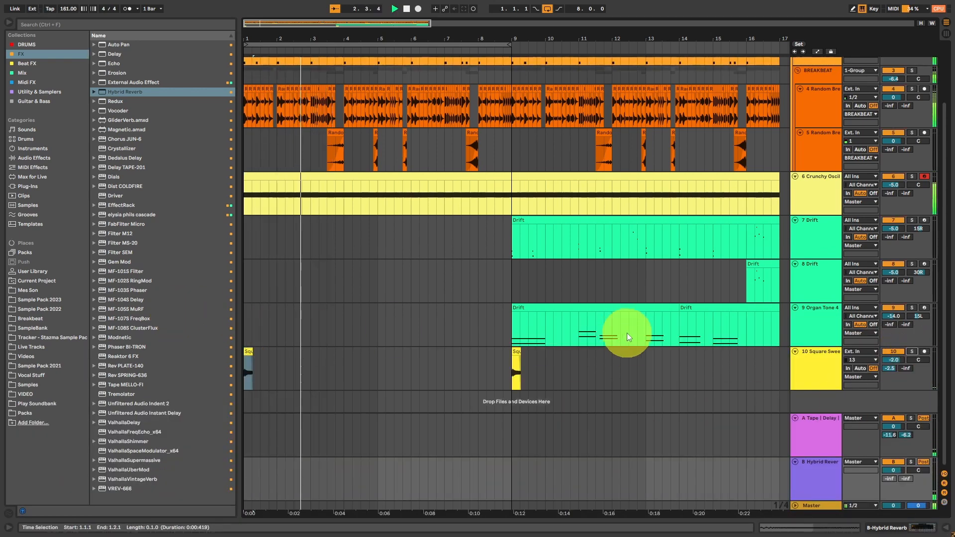
drag(903, 369, 905, 370)
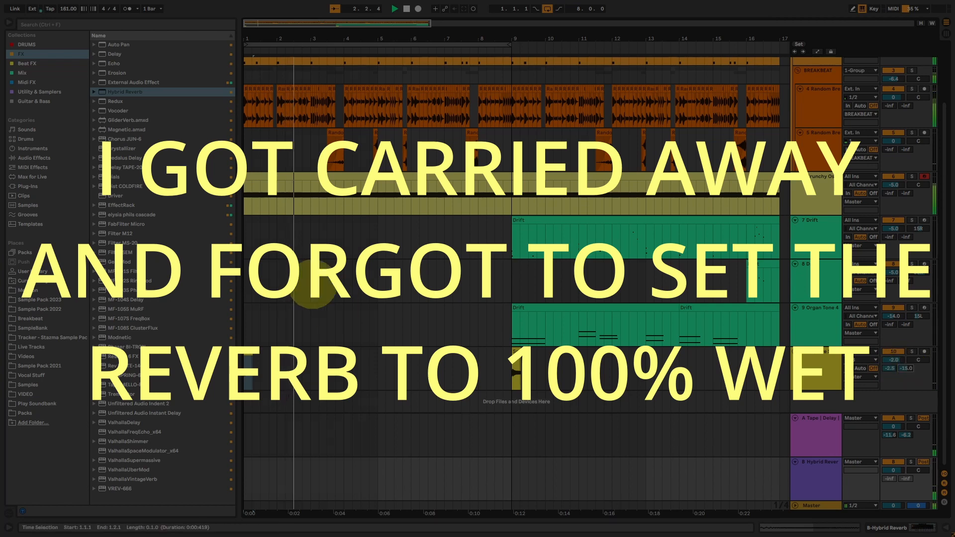
Step: Loop the arrangement from bar 9 to bar 17
click(290, 176)
drag(314, 23, 368, 39)
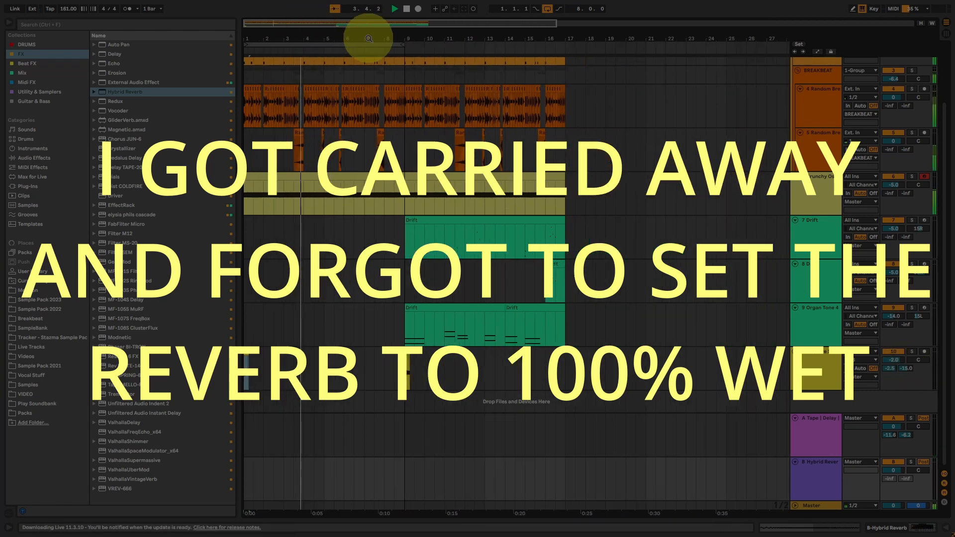
drag(411, 149, 562, 139)
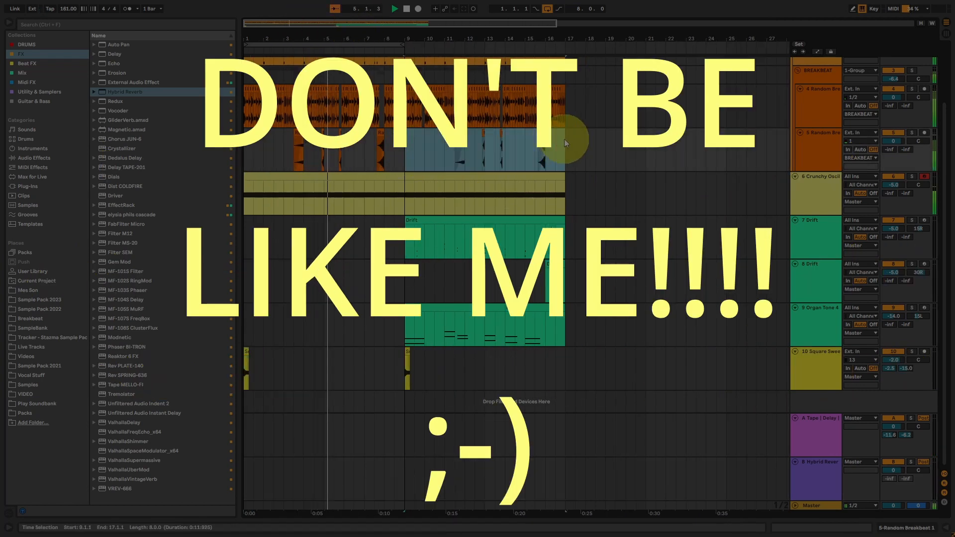
key(ctrl+l)
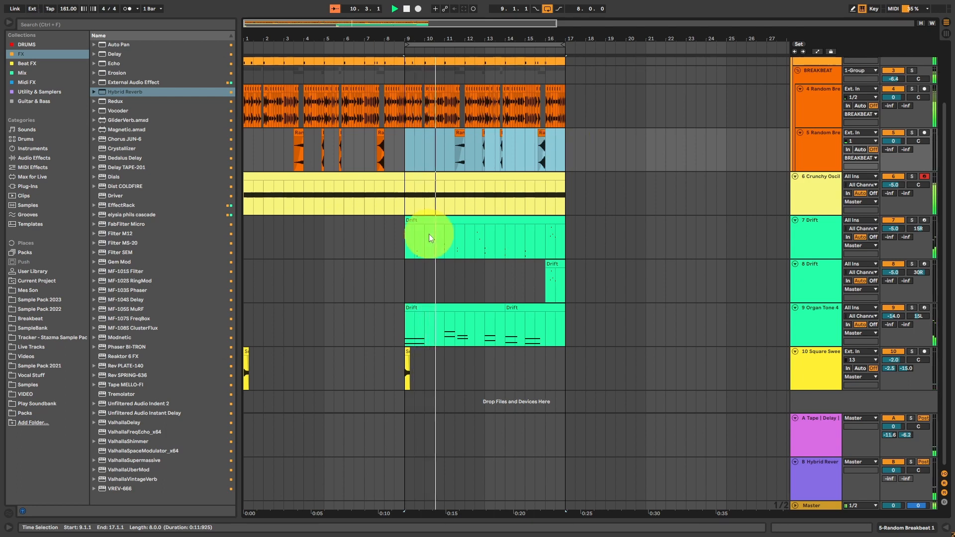
Step: Solo the first Drift track, and set the delay sends to about -24.6 dB on it and -18.7 dB on the second Drift track
click(912, 220)
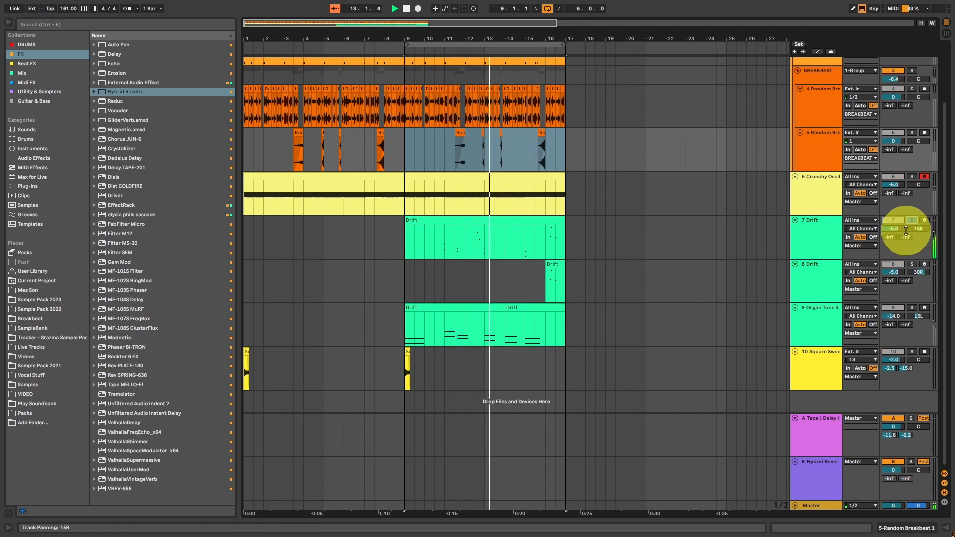
drag(889, 237, 890, 235)
drag(890, 281, 890, 279)
drag(893, 238, 893, 240)
drag(891, 281, 890, 282)
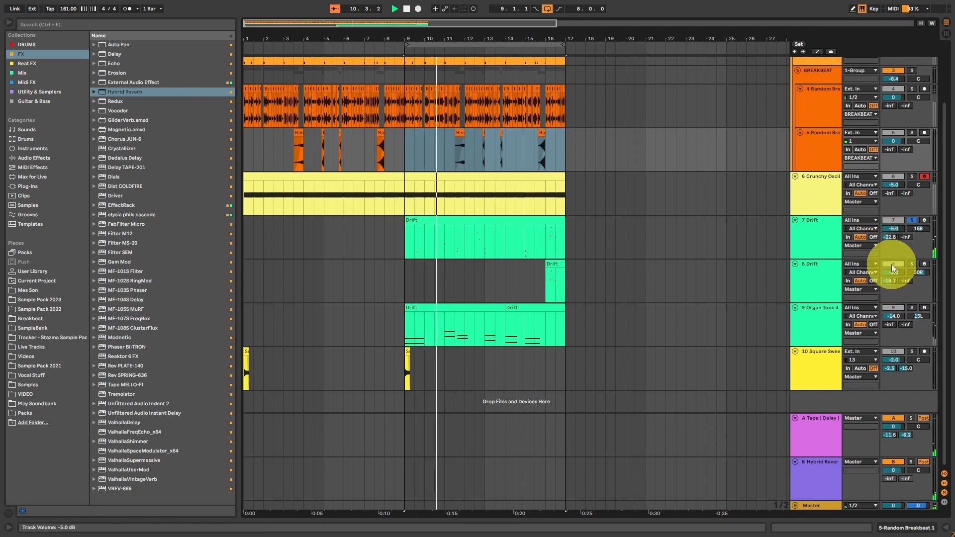
drag(891, 236, 891, 239)
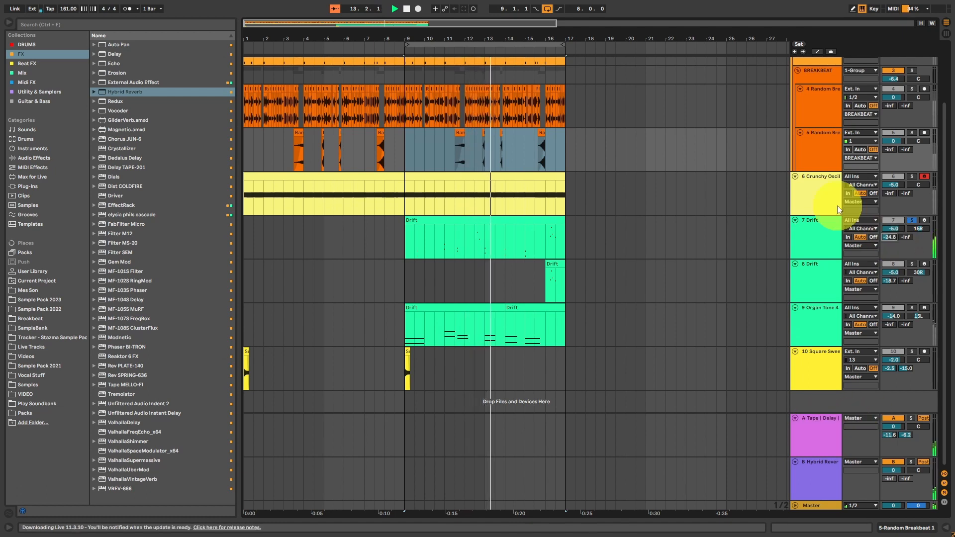
Step: Group the two Drift tracks and load Optocomp on the group with 12 dB input and about -9 dB output gain
key(ctrl+g)
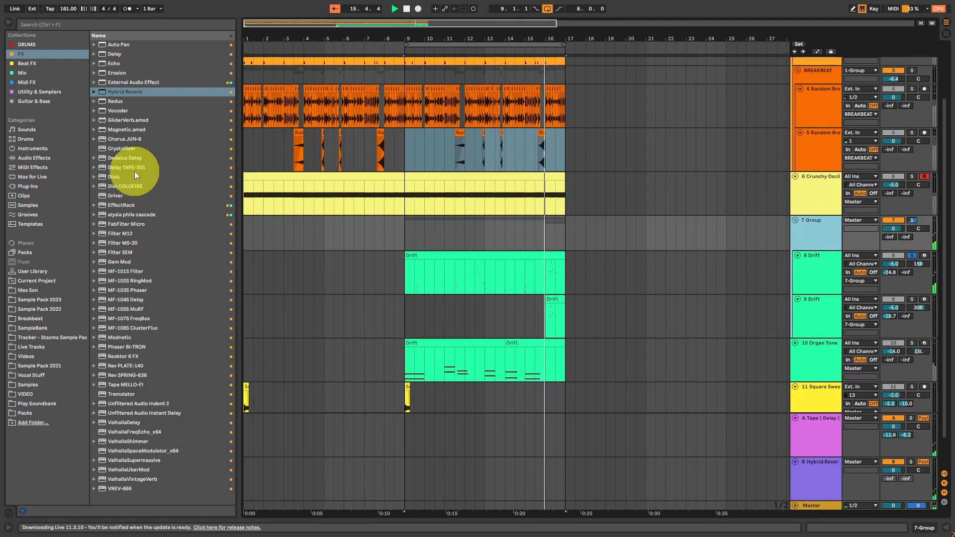
click(26, 413)
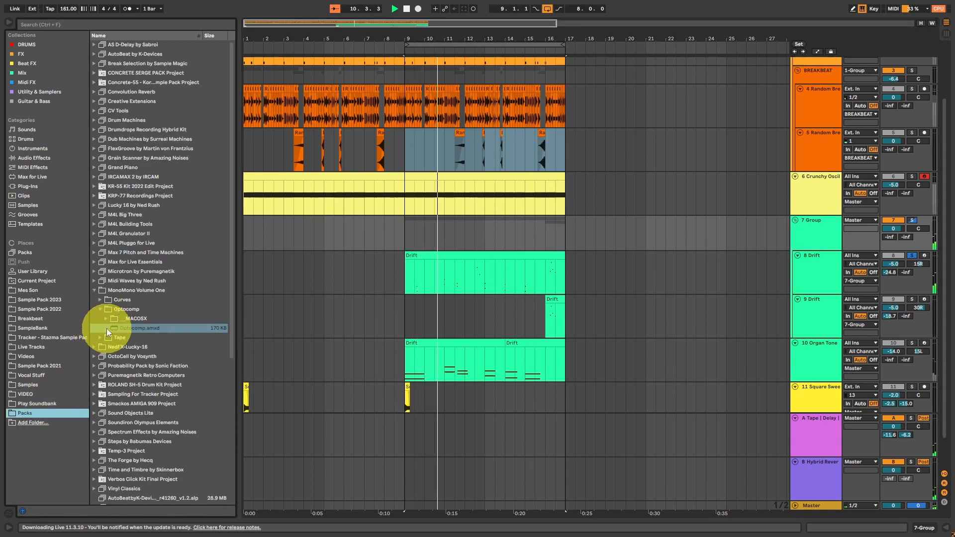
double_click(120, 328)
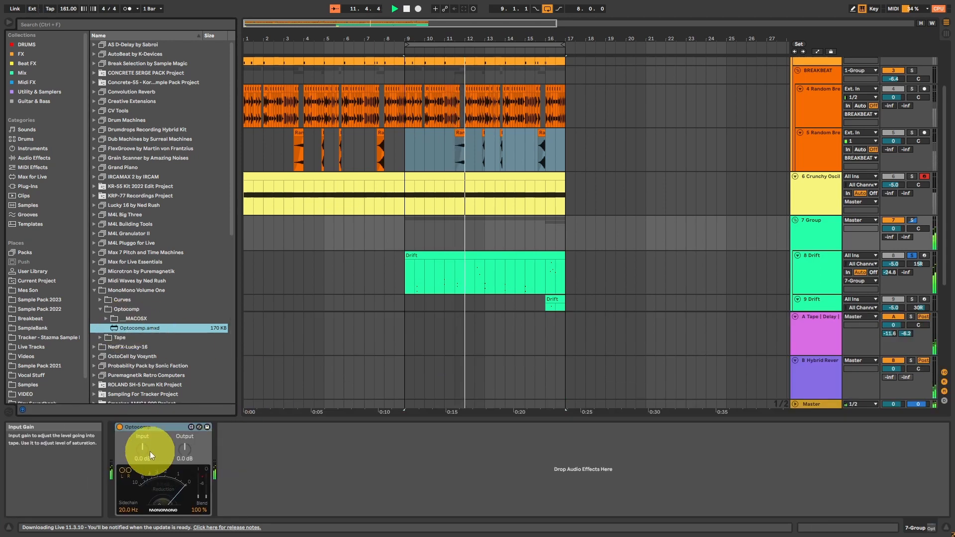
drag(147, 448, 180, 467)
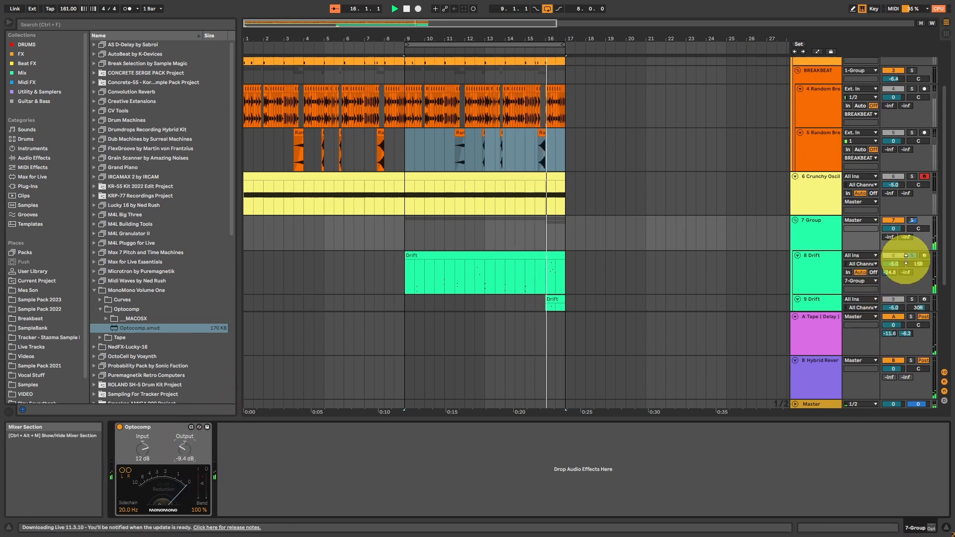
Step: Solo the Organ Tone track and load Curves EQ from the MonoMono Volume One pack after its instrument
scroll(903, 249, down, 2)
scroll(917, 285, down, 1)
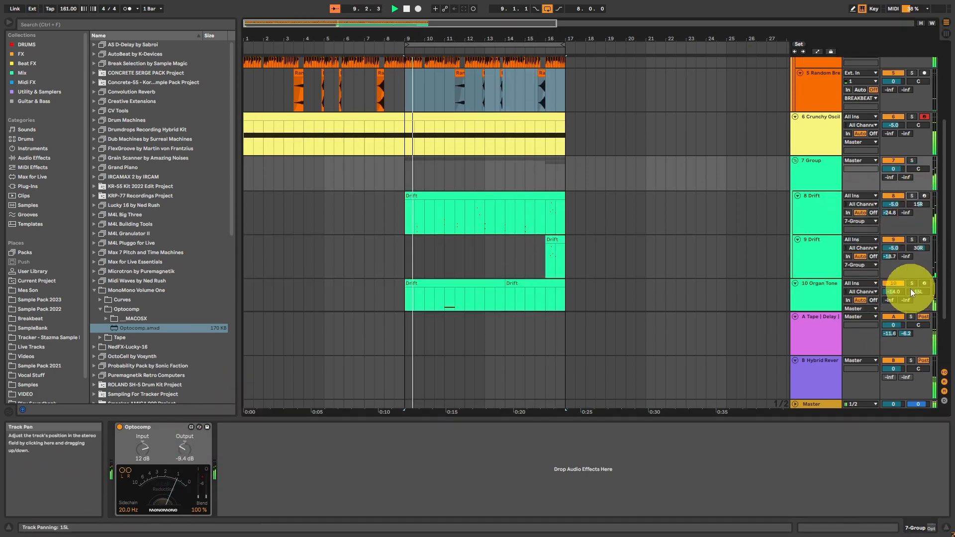
click(830, 298)
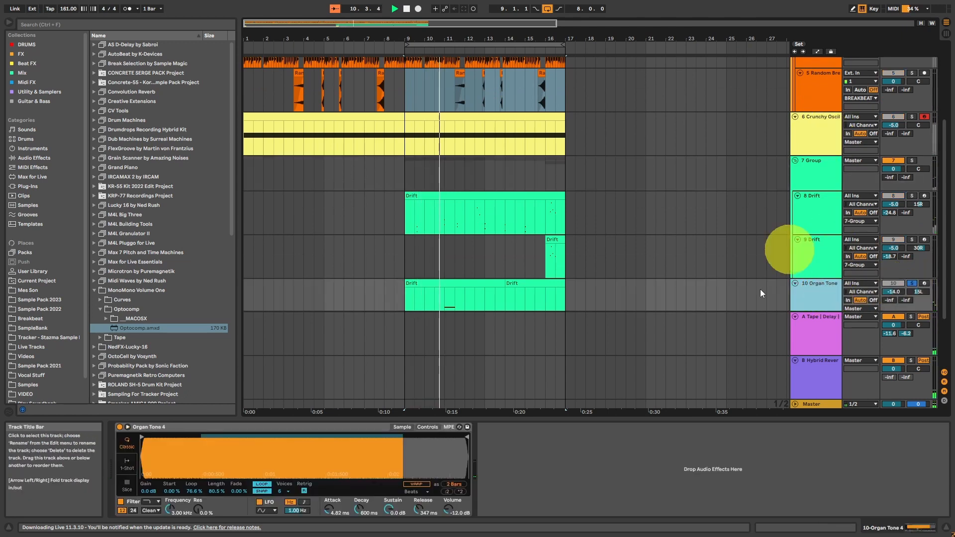
click(100, 309)
click(100, 300)
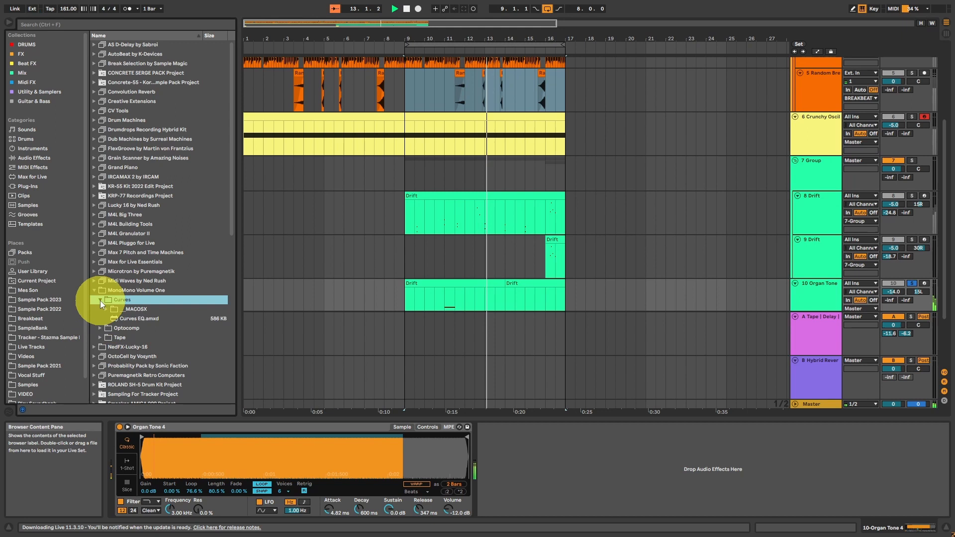
click(129, 317)
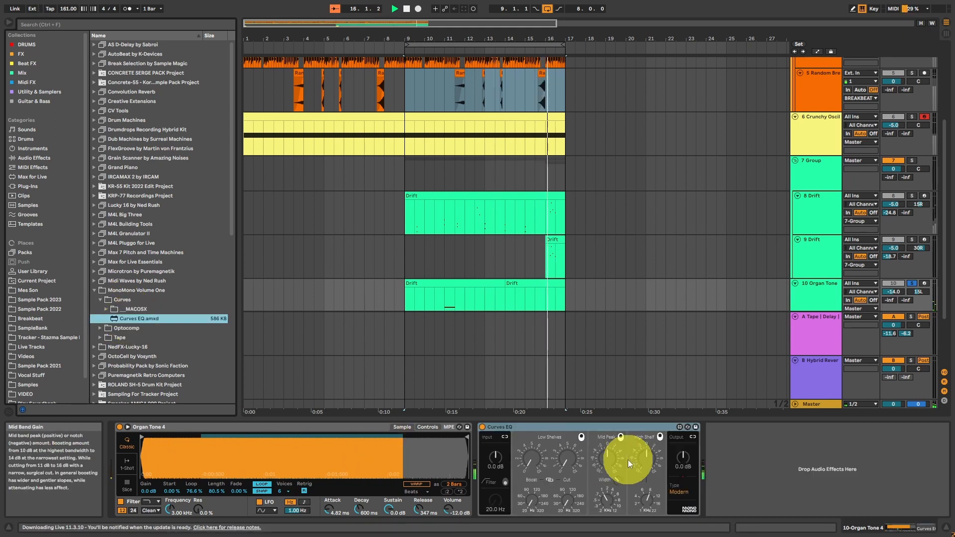
Step: Sweep a boosted mid peak to a lower frequency in Curves EQ, and turn the peak into a cut
drag(608, 458, 602, 390)
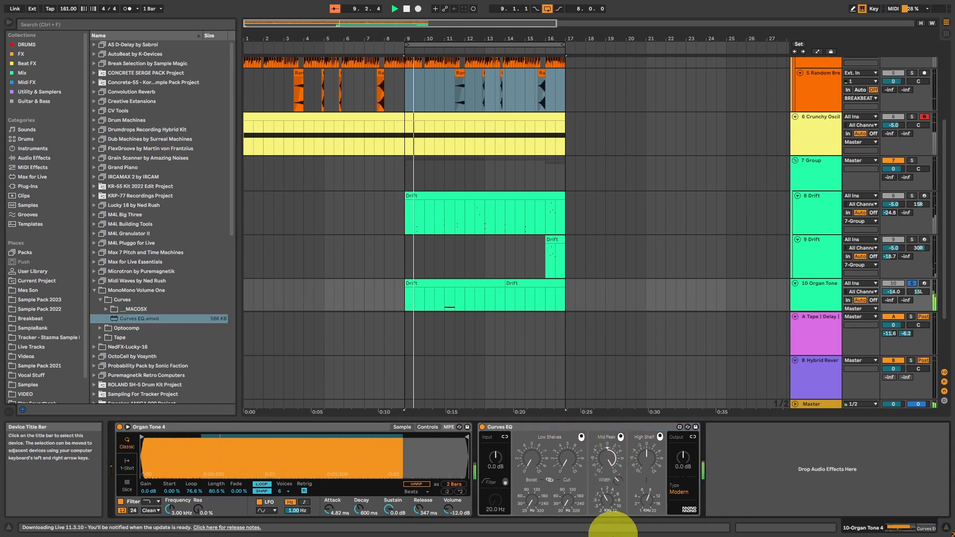
drag(608, 500, 601, 520)
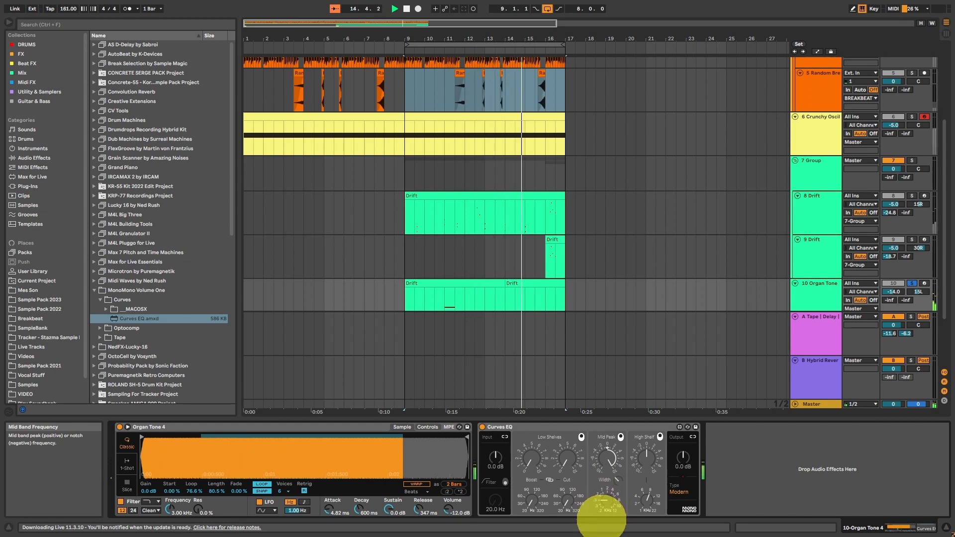
drag(601, 511, 602, 502)
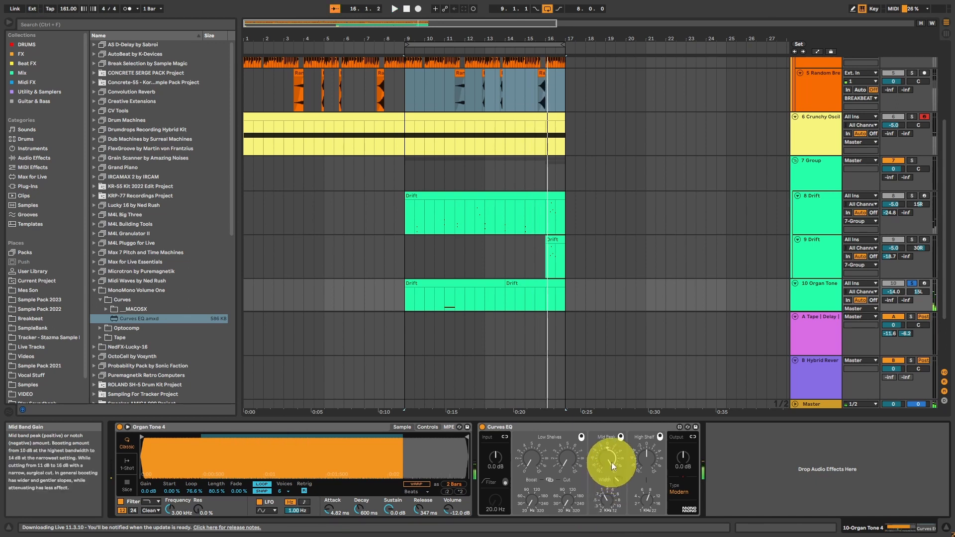
drag(607, 464, 600, 493)
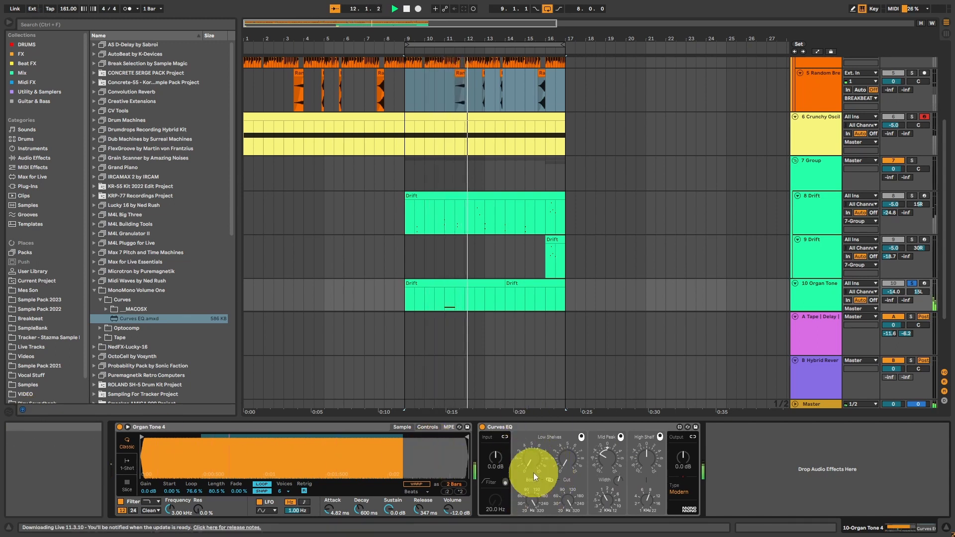
Step: Raise Curves EQ's low-shelf boost and cut, increase the cut frequency, and lower the boost frequency
drag(533, 461, 560, 411)
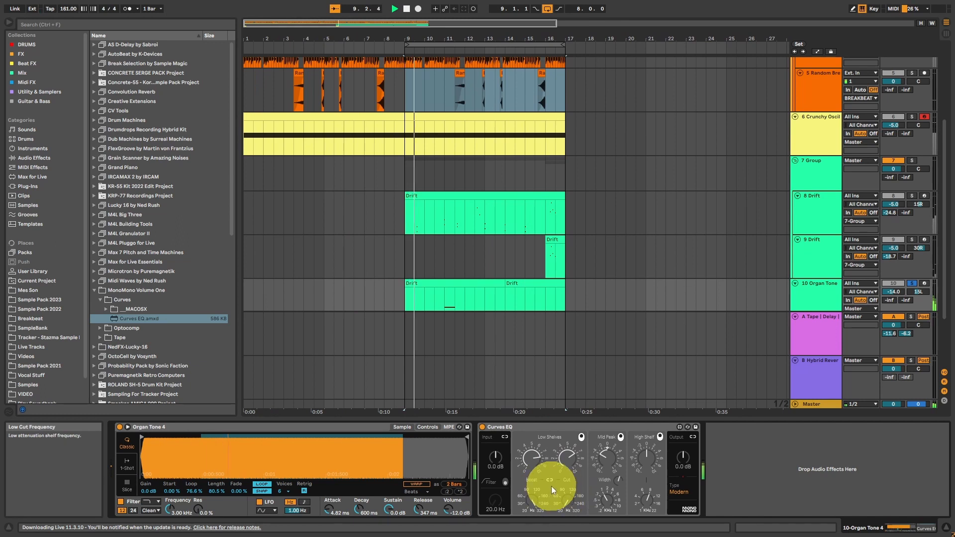
drag(568, 500, 566, 442)
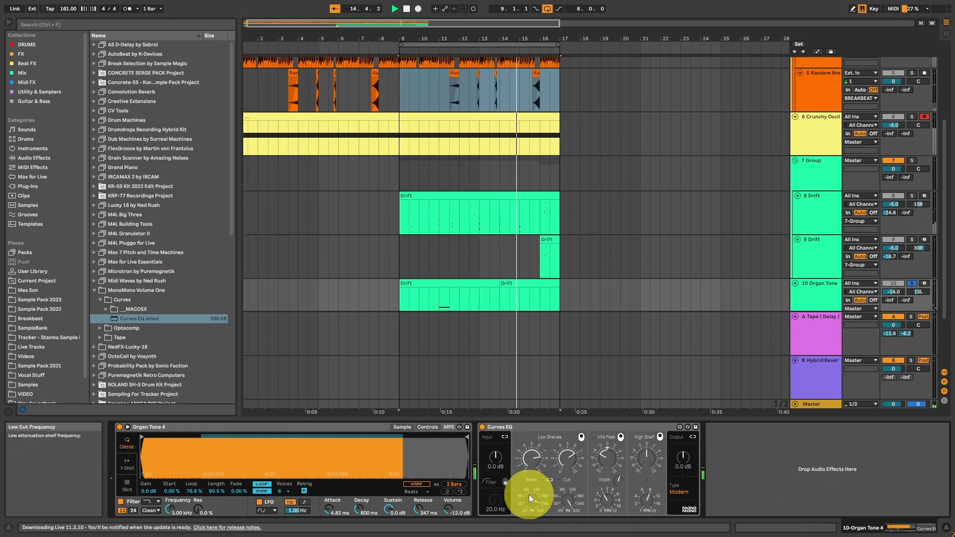
drag(531, 496, 529, 515)
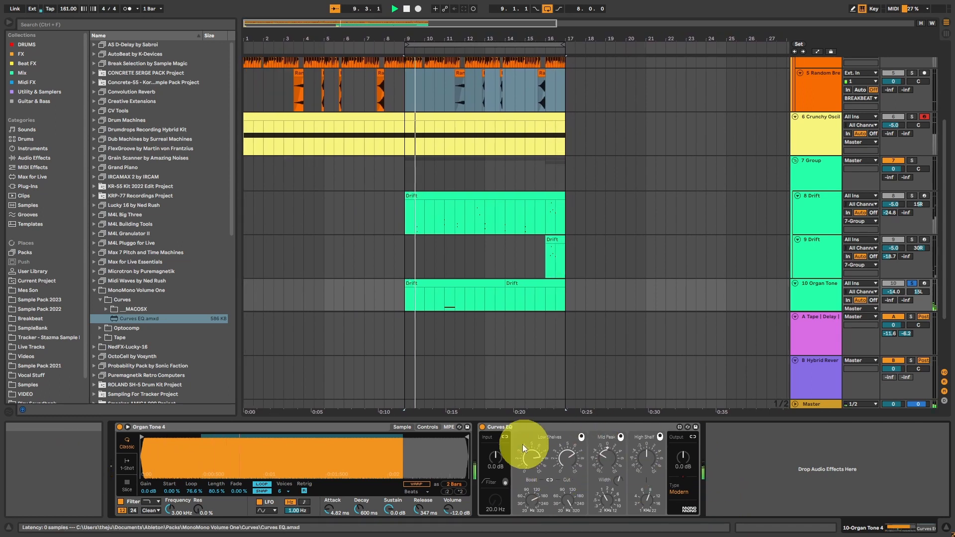
Step: Fine-tune the low shelves of Organ Tone's Curves EQ and raise the track's send to the Hybrid Reverb return
click(535, 431)
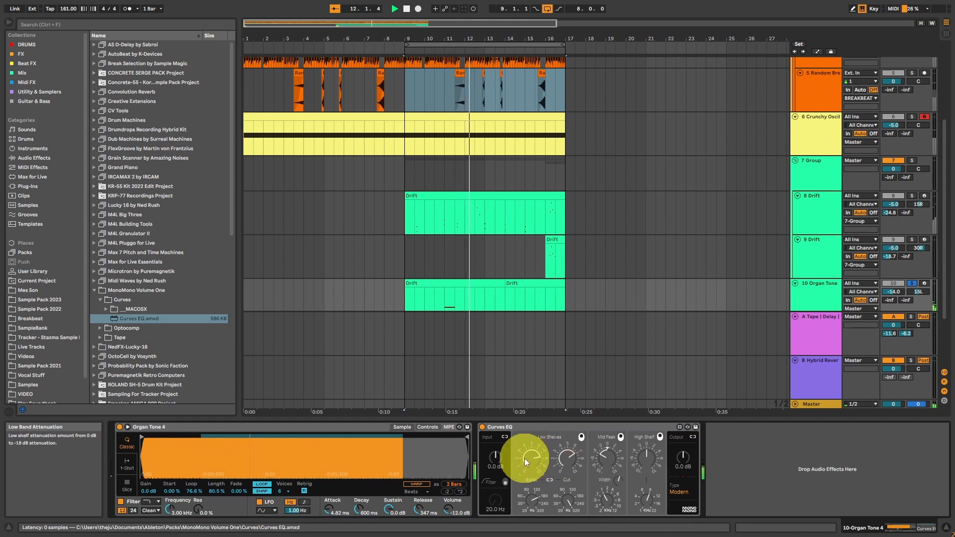
click(536, 504)
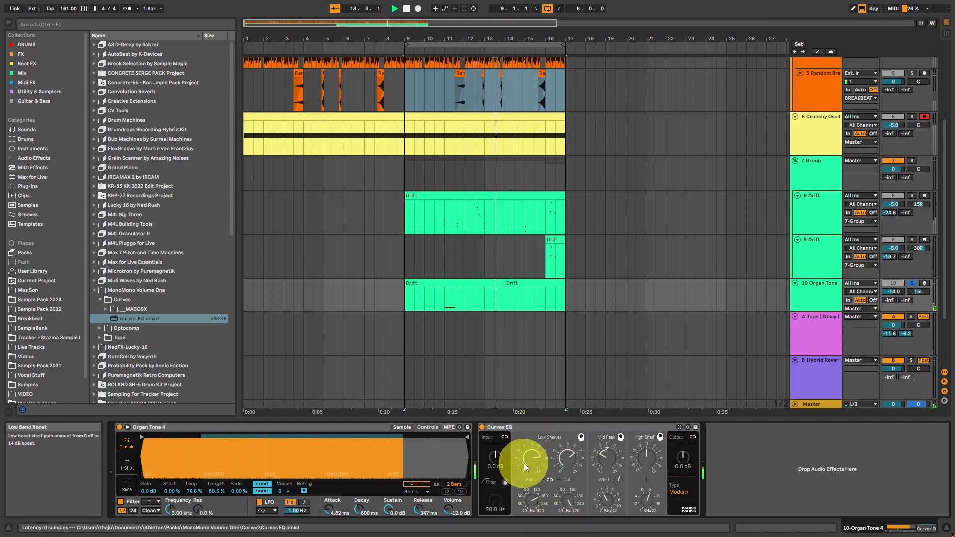
click(565, 458)
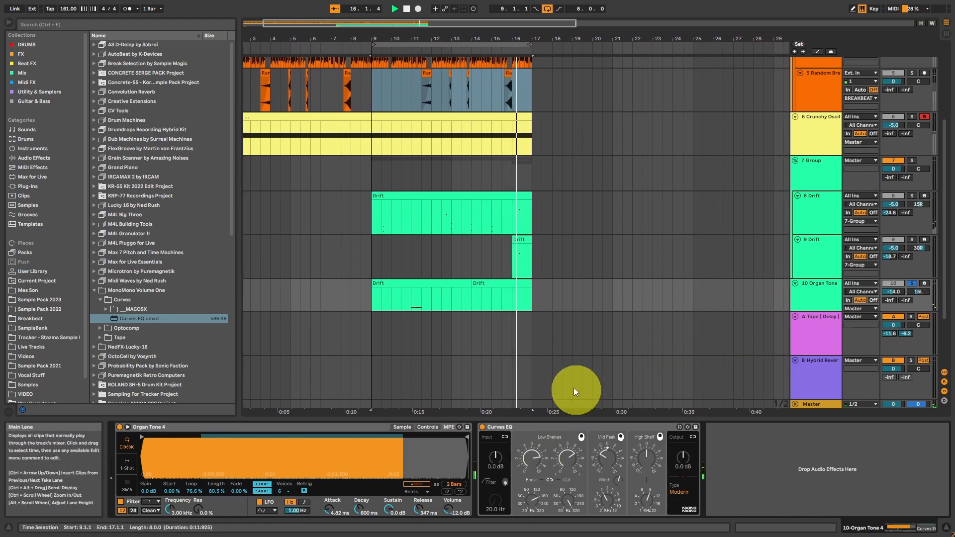
drag(906, 301, 905, 299)
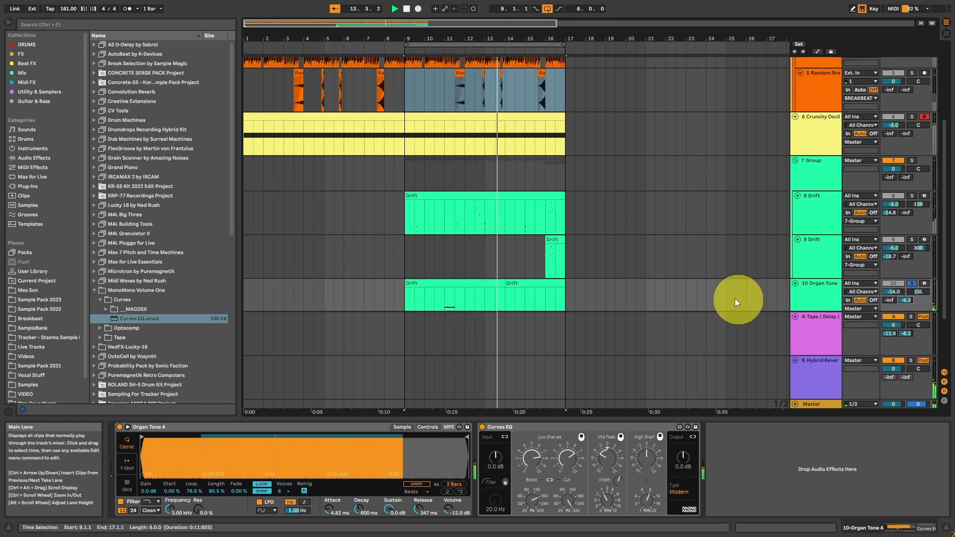
Step: Load Curves EQ after Hybrid Reverb on return B, with the Drift group soloed alongside Organ Tone
scroll(776, 328, down, 3)
click(808, 356)
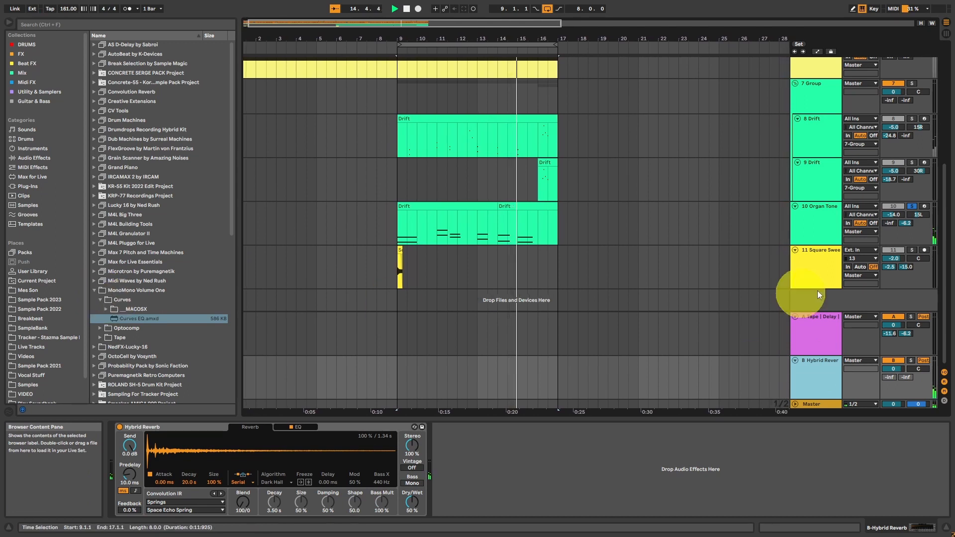
click(912, 83)
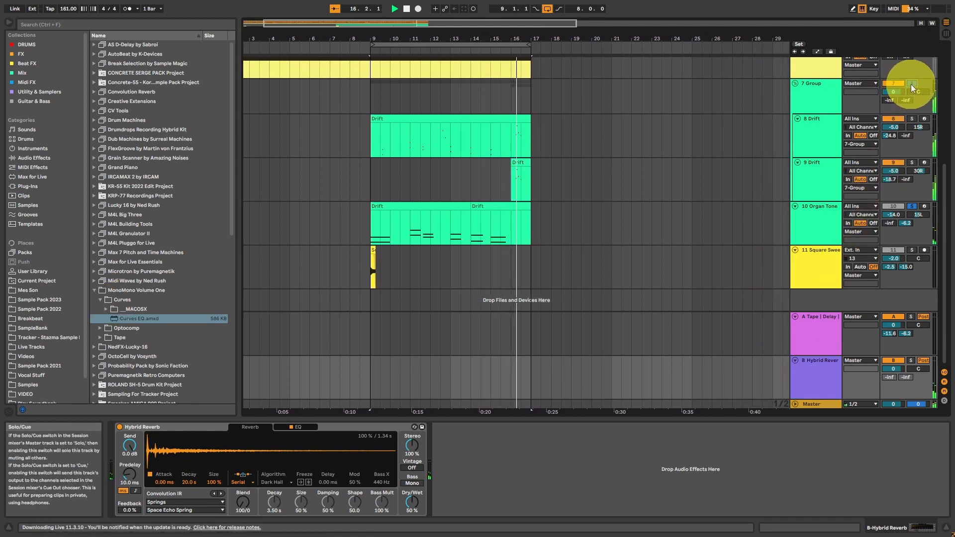
double_click(121, 318)
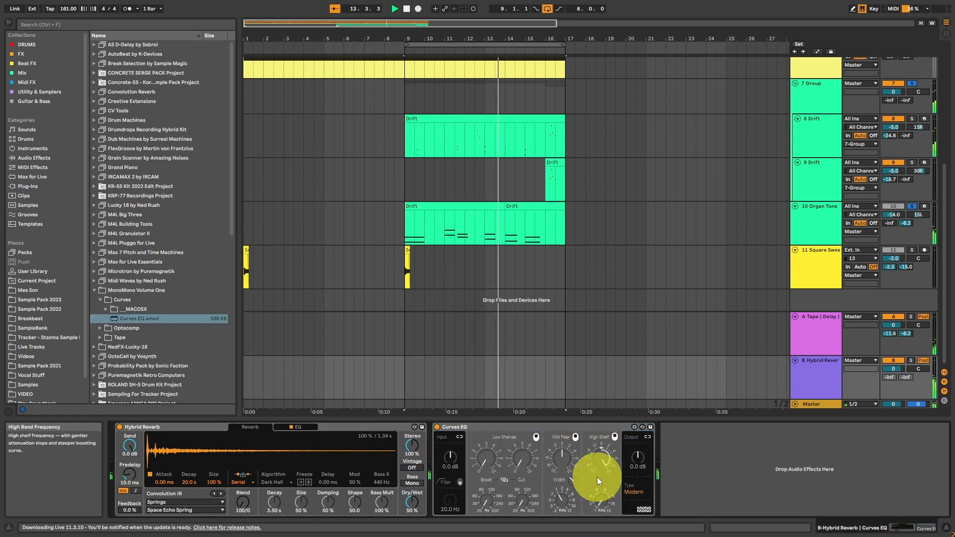
Step: Boost the mid peak of the reverb return's Curves EQ and adjust the peak's width
click(574, 437)
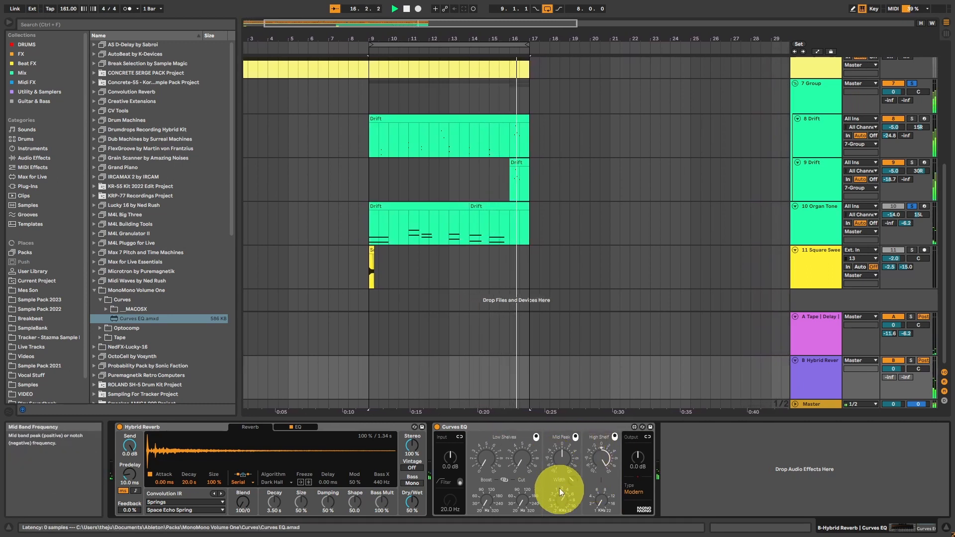
drag(561, 460, 559, 380)
drag(572, 481, 569, 512)
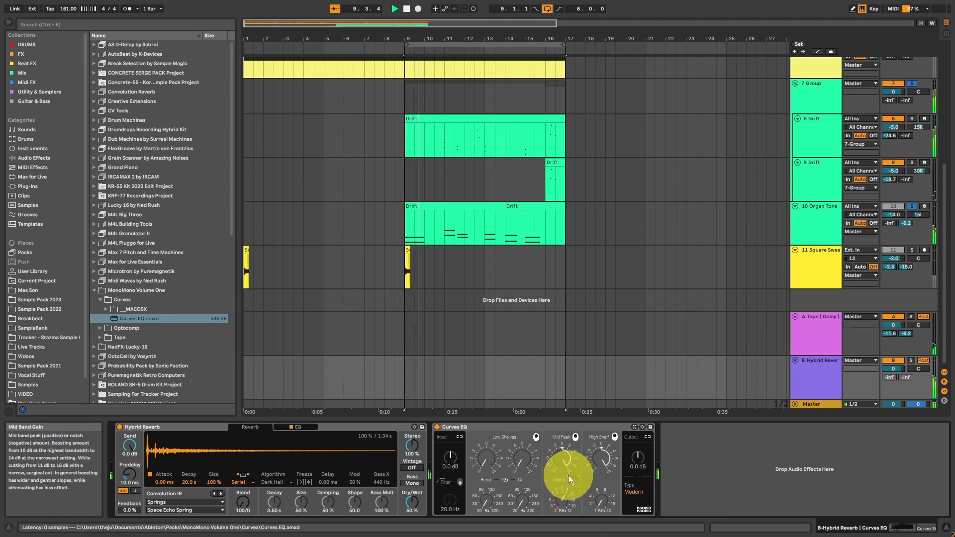
drag(565, 458, 565, 469)
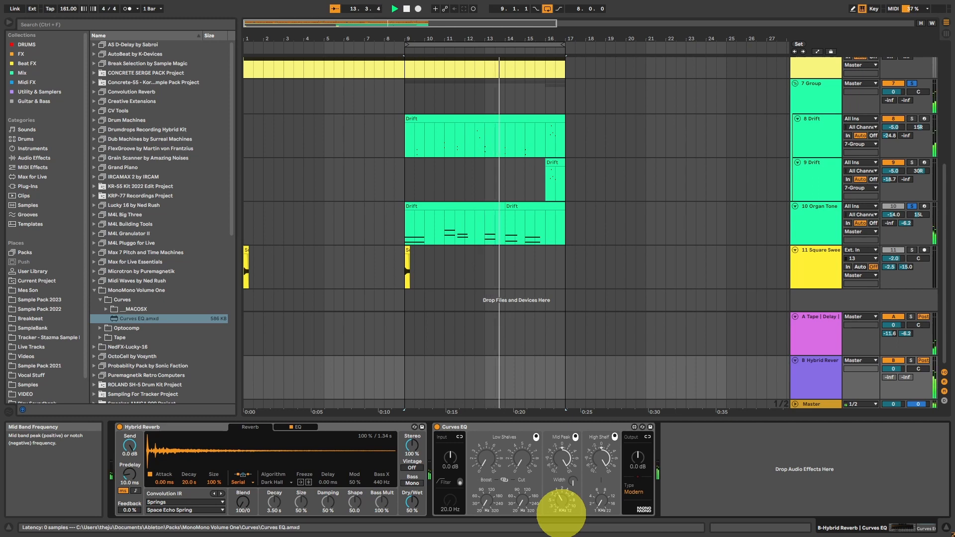
Step: Switch the reverb return's Curves EQ to Vintage and set its linked gains to 12 dB input and -12 dB output
click(629, 489)
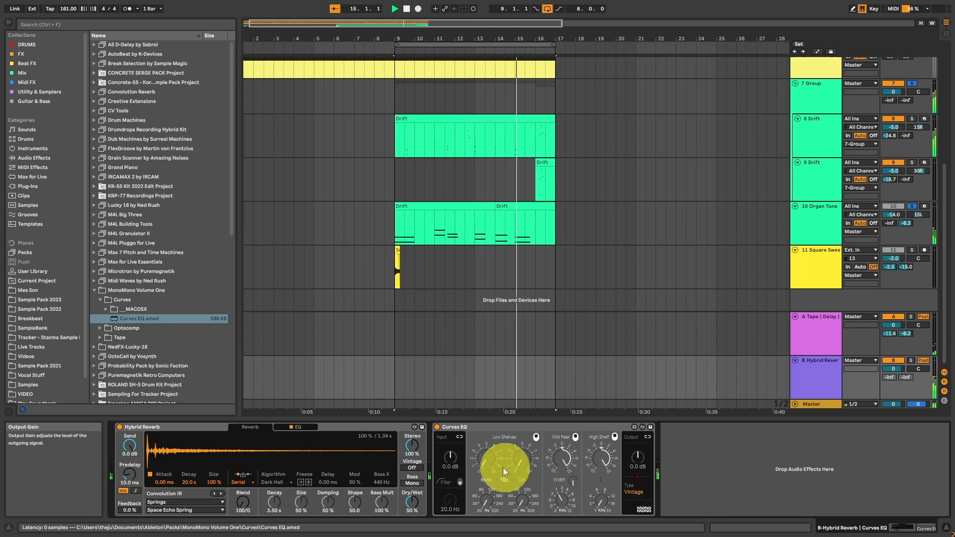
drag(453, 447, 454, 438)
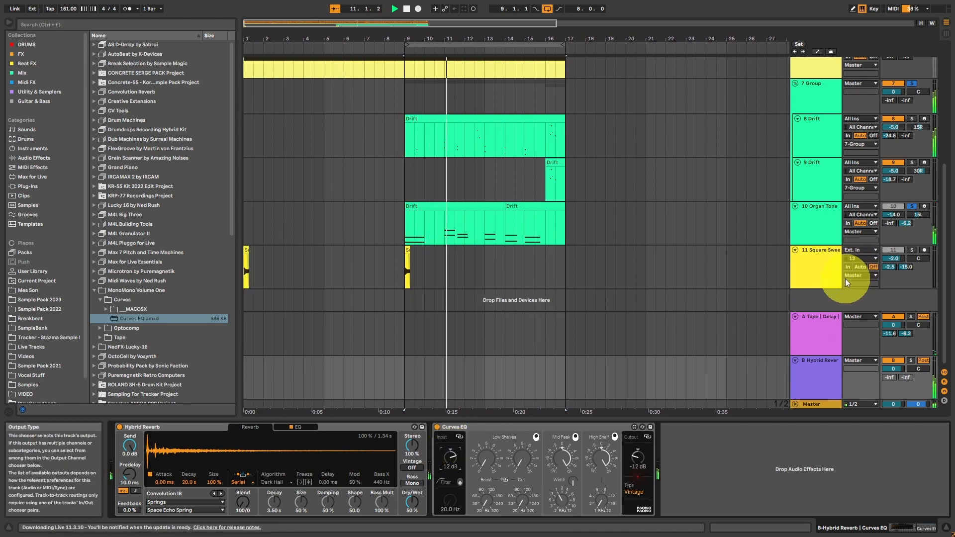
click(835, 311)
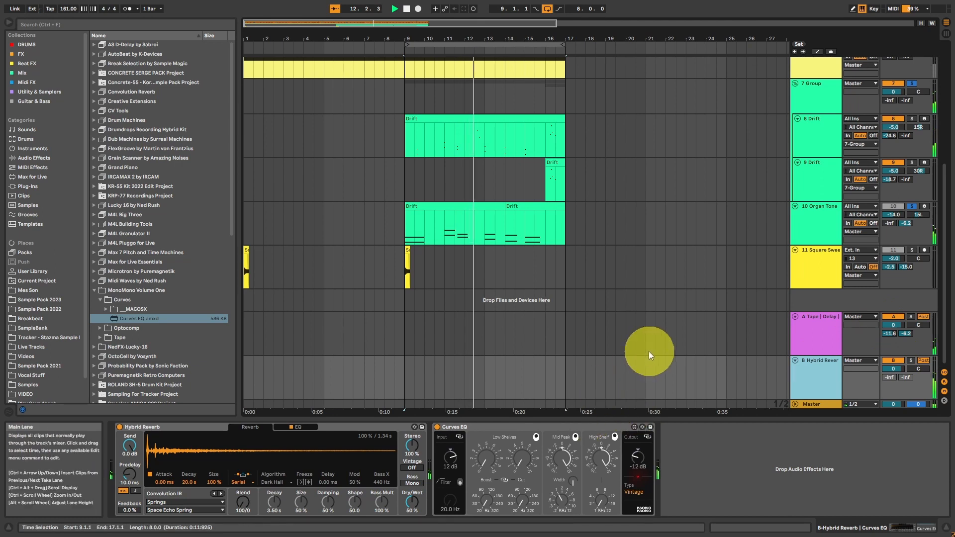
Step: Unsolo Organ Tone and the Drift group, and lower the reverb sends of Square Sweep and the delay return
click(814, 328)
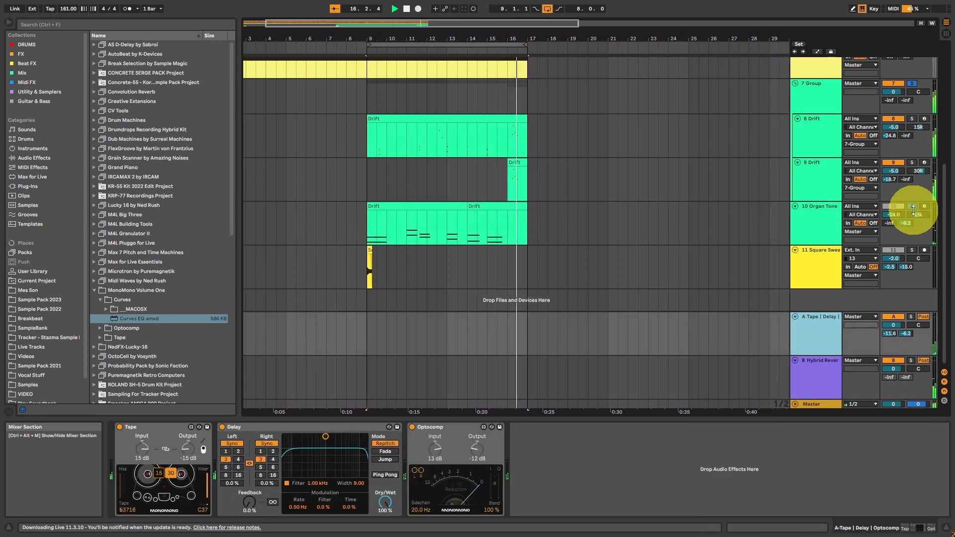
click(912, 209)
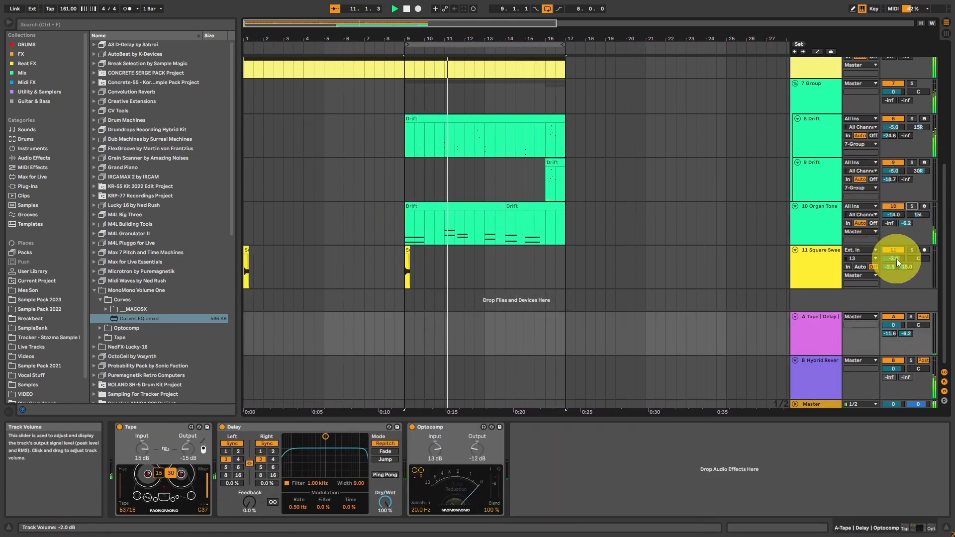
drag(905, 332, 905, 337)
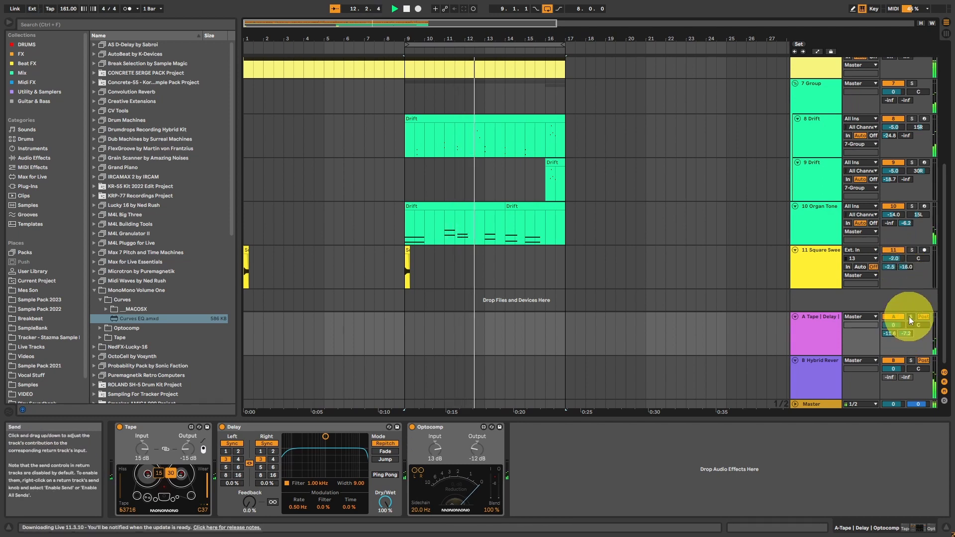
Step: Group the Drift group together with the Organ Tone track and solo the new parent group
click(813, 214)
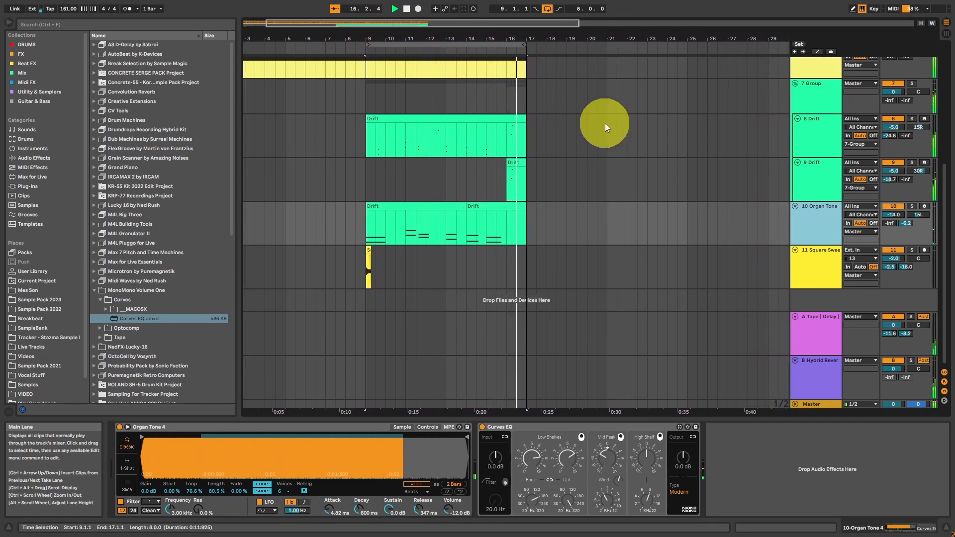
scroll(773, 143, up, 3)
click(814, 155)
click(813, 279)
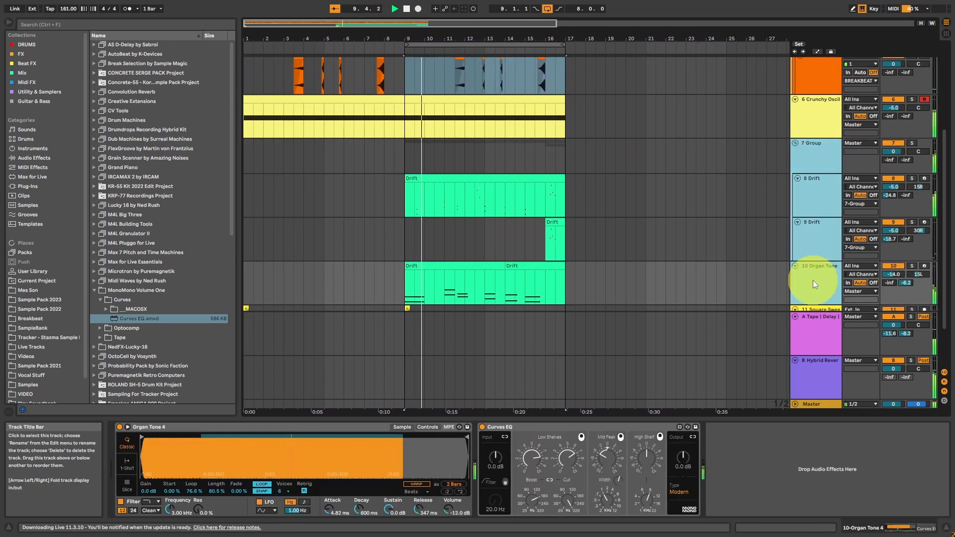
key(ctrl+g)
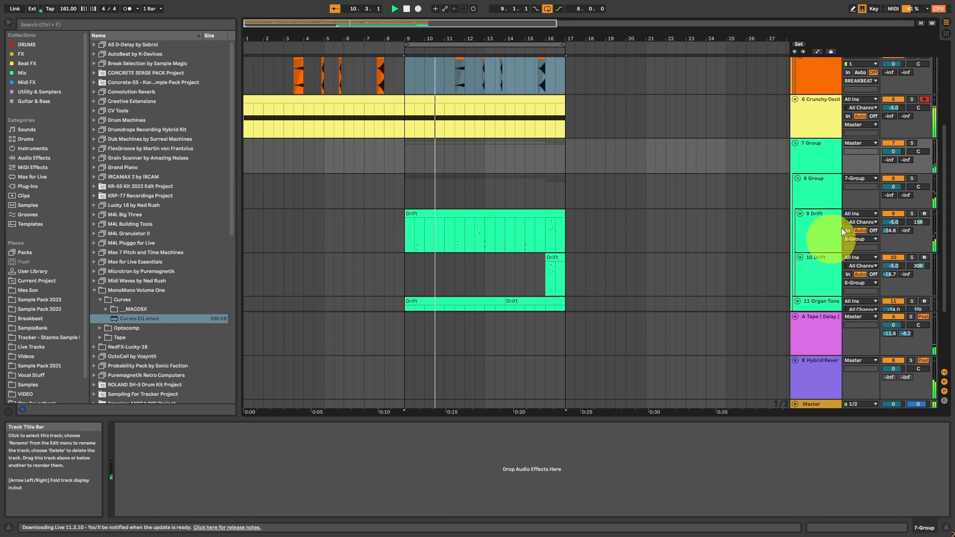
click(912, 143)
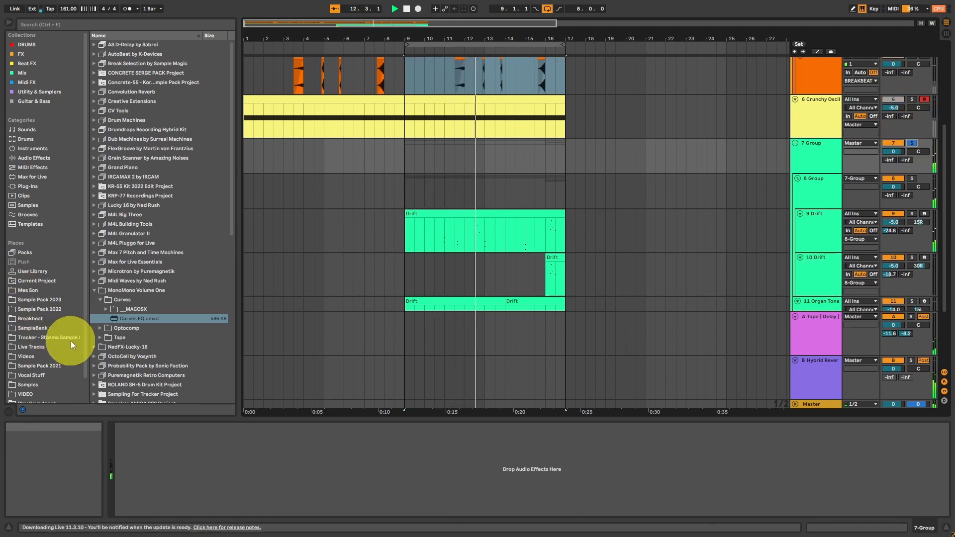
Step: Load Tape on the parent synth group and set its linked gains to 24 dB input and -24 dB output
click(101, 338)
double_click(127, 338)
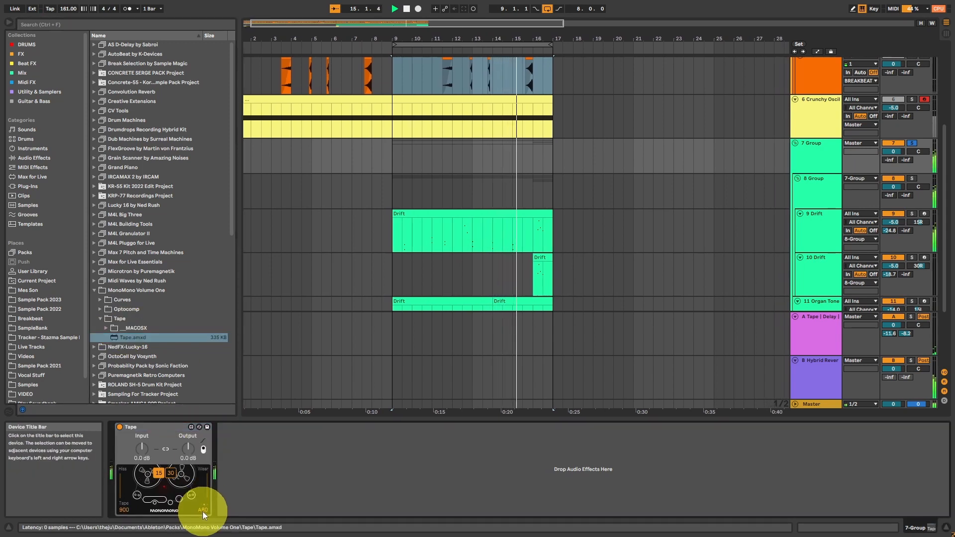
drag(142, 439, 141, 406)
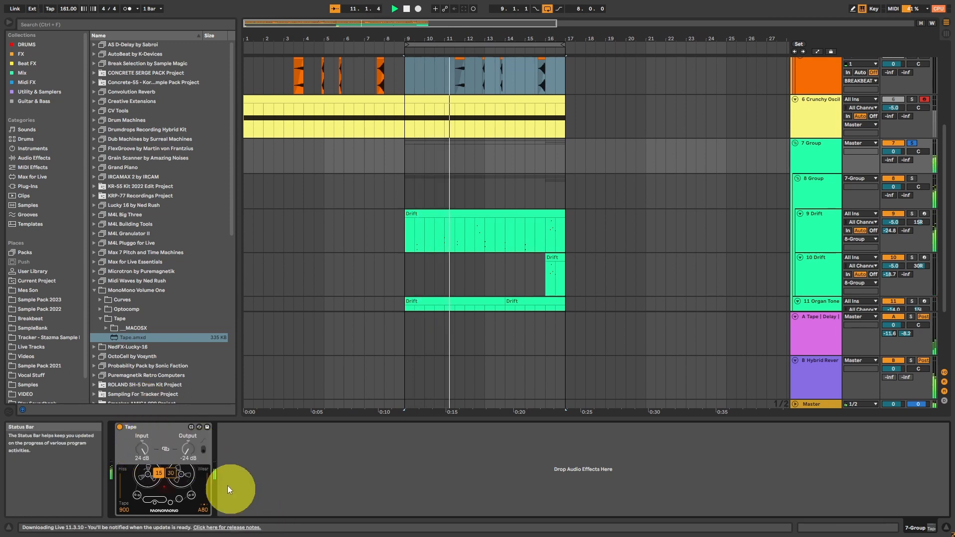
Step: Set Tape to speed 30, tape formulation 456 and machine type A820
click(171, 474)
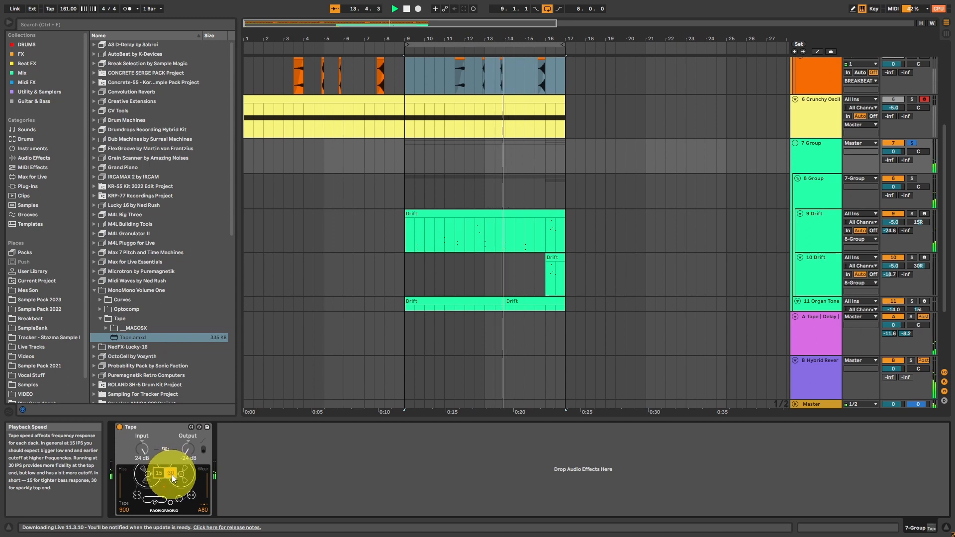
click(124, 510)
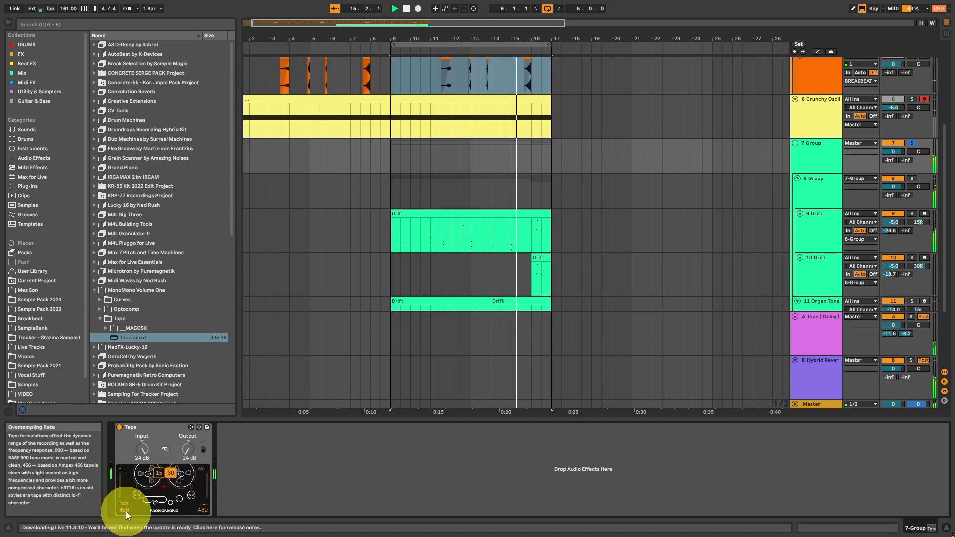
click(203, 512)
click(204, 514)
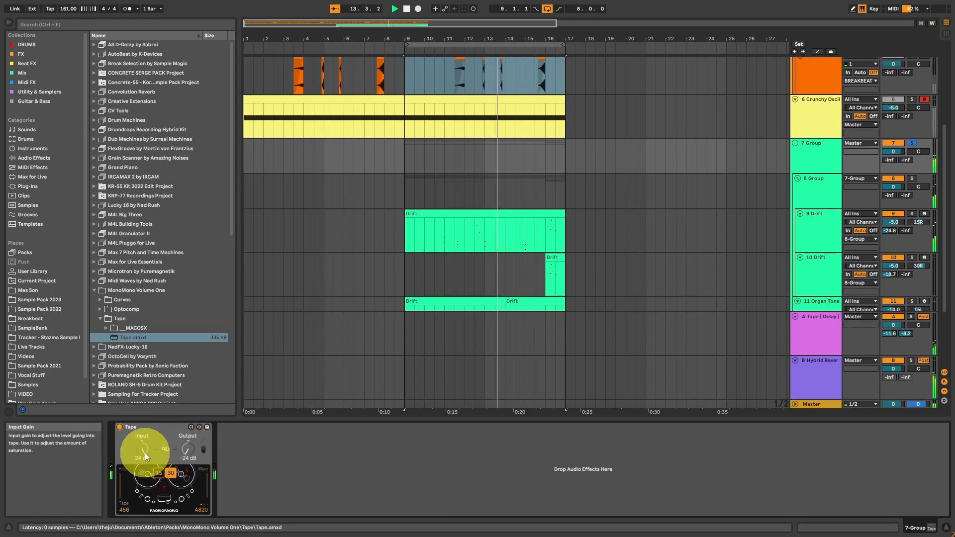
Step: Reduce Tape's linked gains to 15 dB input and -15 dB output, and raise its Wear amount
drag(142, 450, 144, 460)
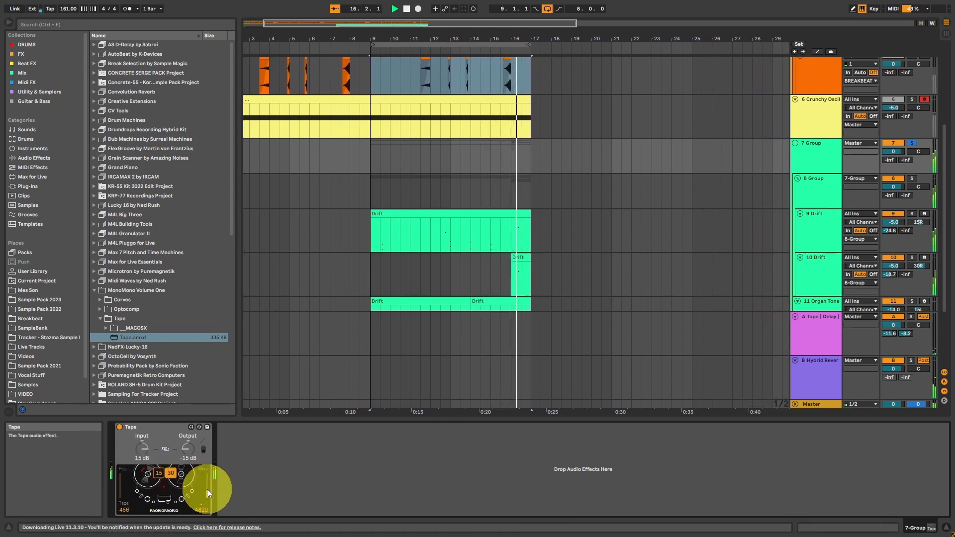
drag(207, 489, 206, 478)
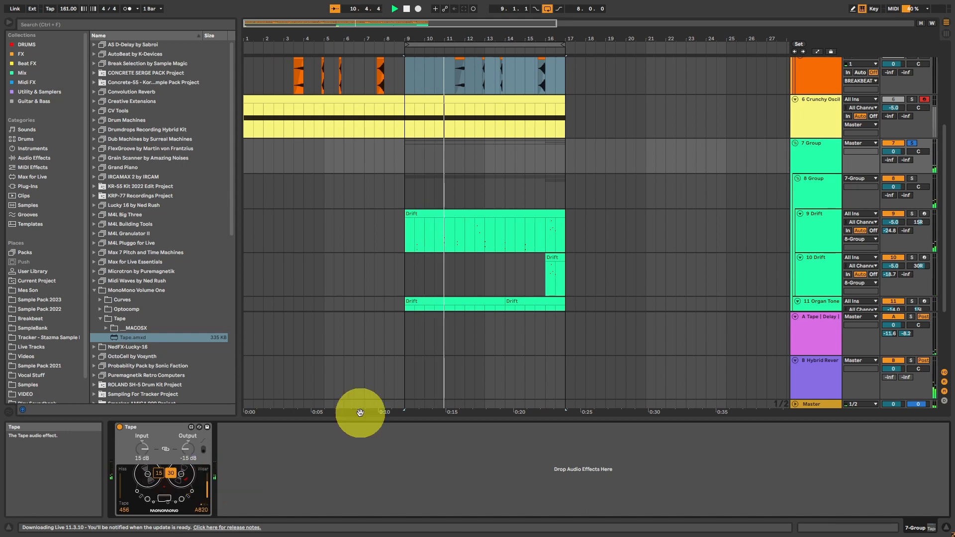
Step: Unsolo the parent synth group and show the whole arrangement with the device view hidden
click(912, 142)
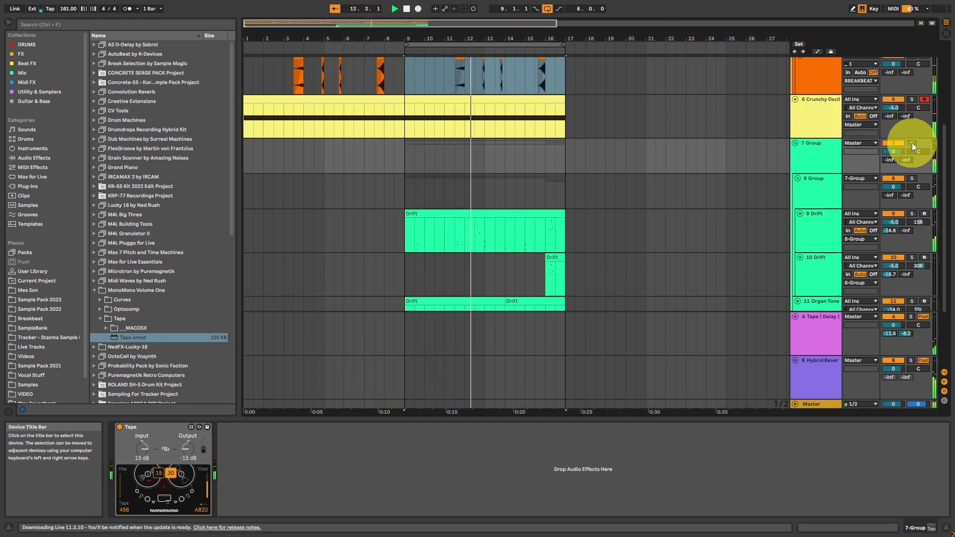
double_click(335, 25)
scroll(461, 143, up, 5)
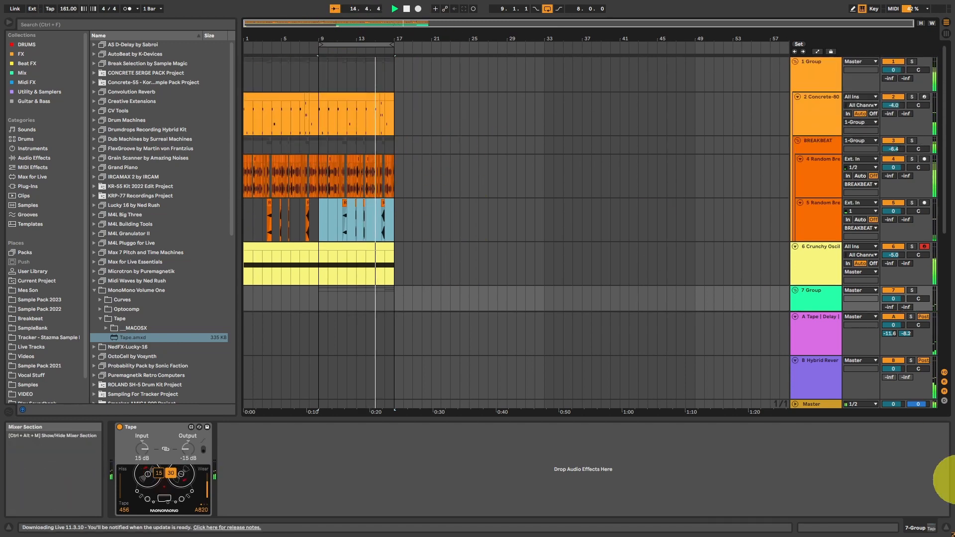
click(946, 527)
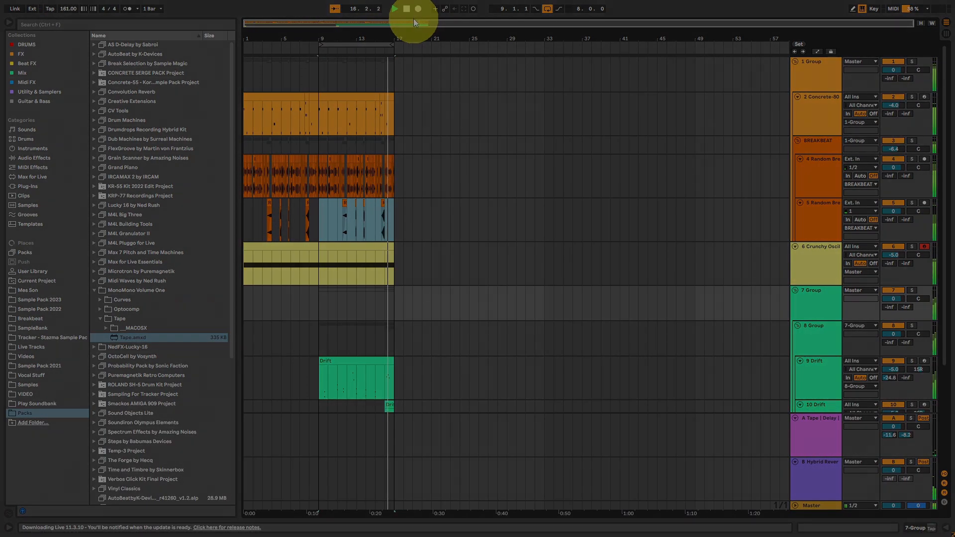
Step: Restore the device view, and solo and play the BREAKBEAT group with Optocomp loaded after its Curves EQ
click(817, 258)
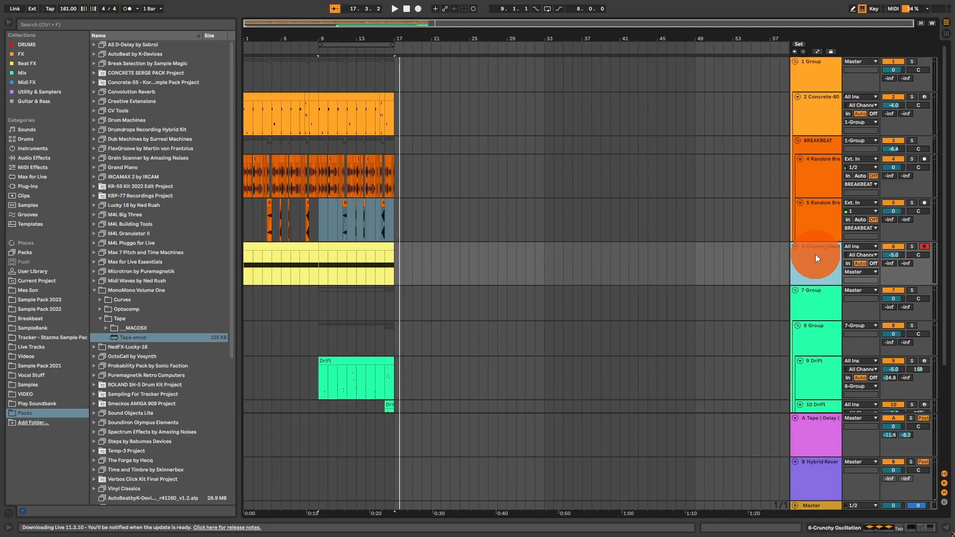
click(881, 528)
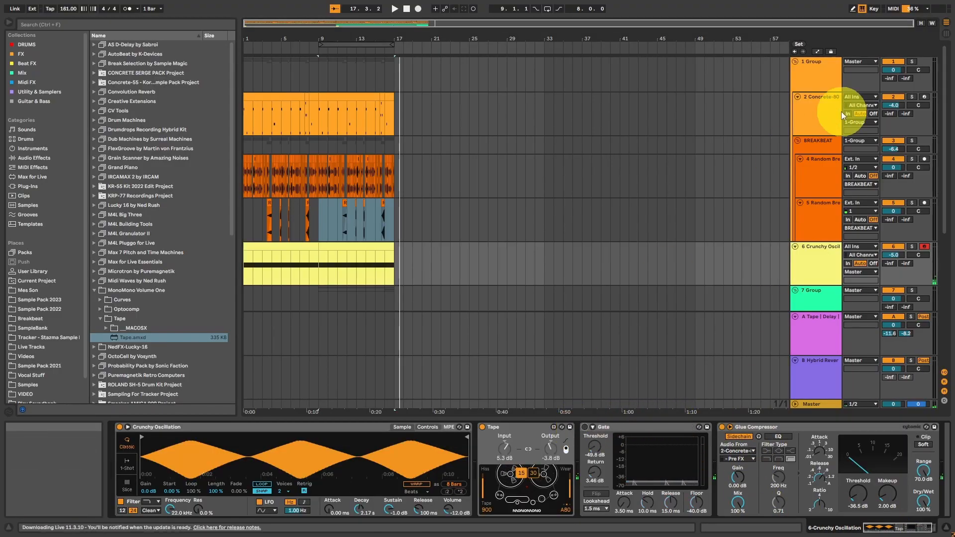
click(821, 144)
click(916, 140)
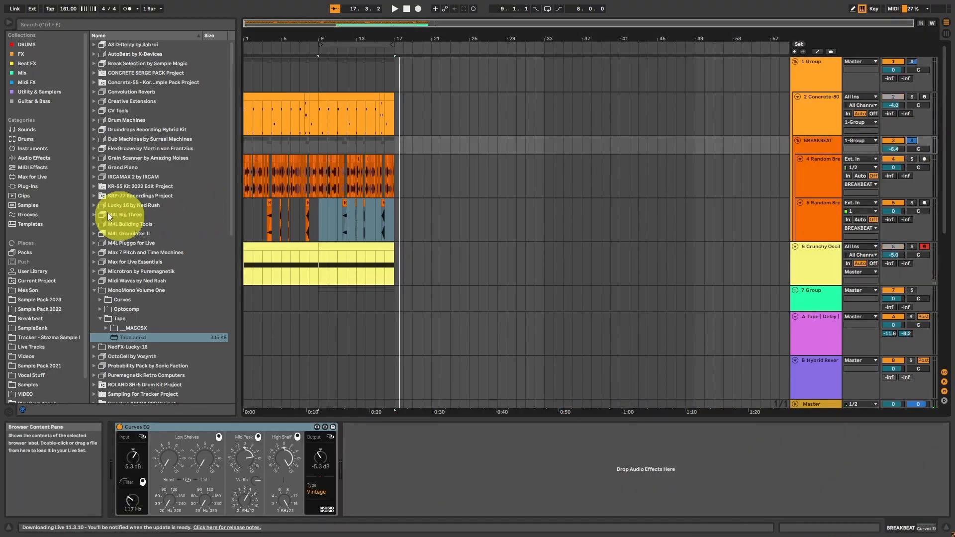
click(129, 310)
double_click(140, 328)
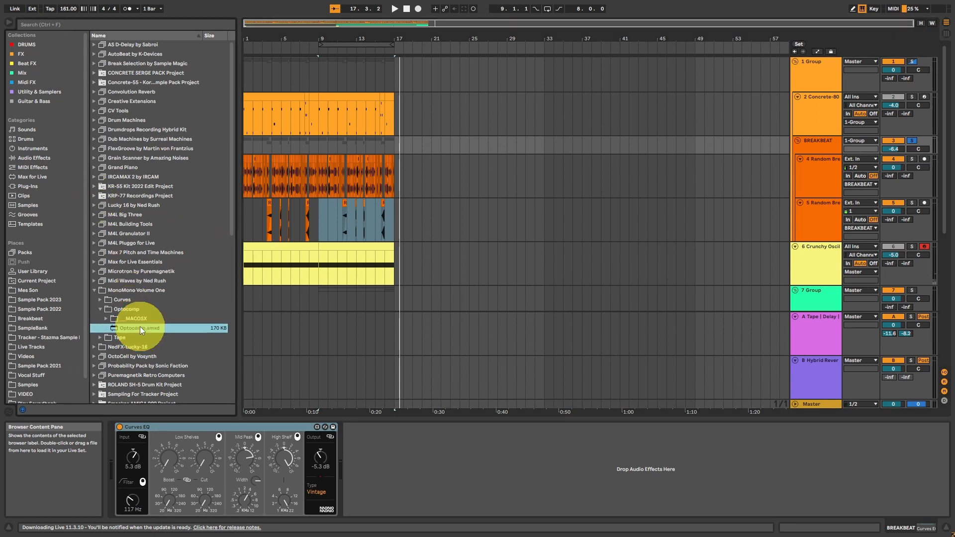
key(space)
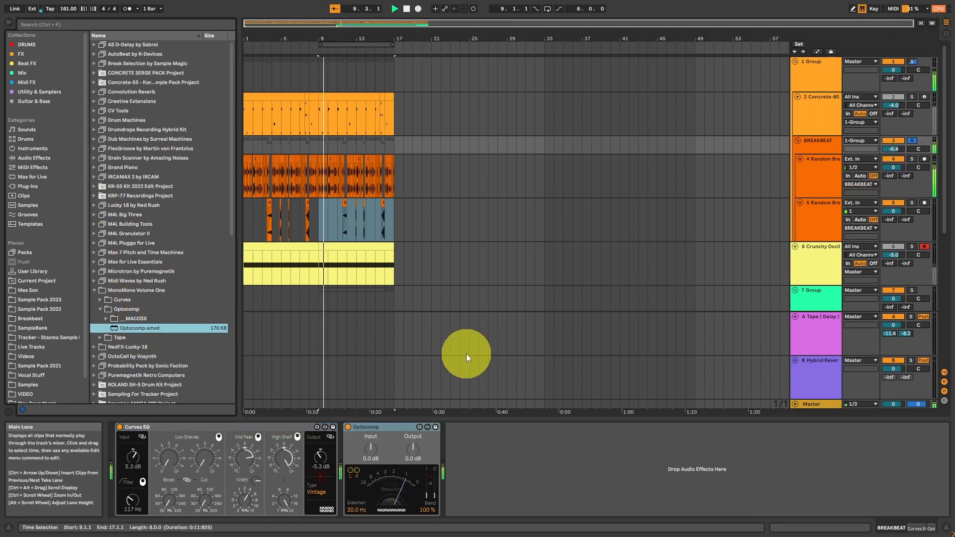
Step: Set Optocomp's input gain on the BREAKBEAT group to 4.2 dB and compare the sound with the device bypassed
click(370, 451)
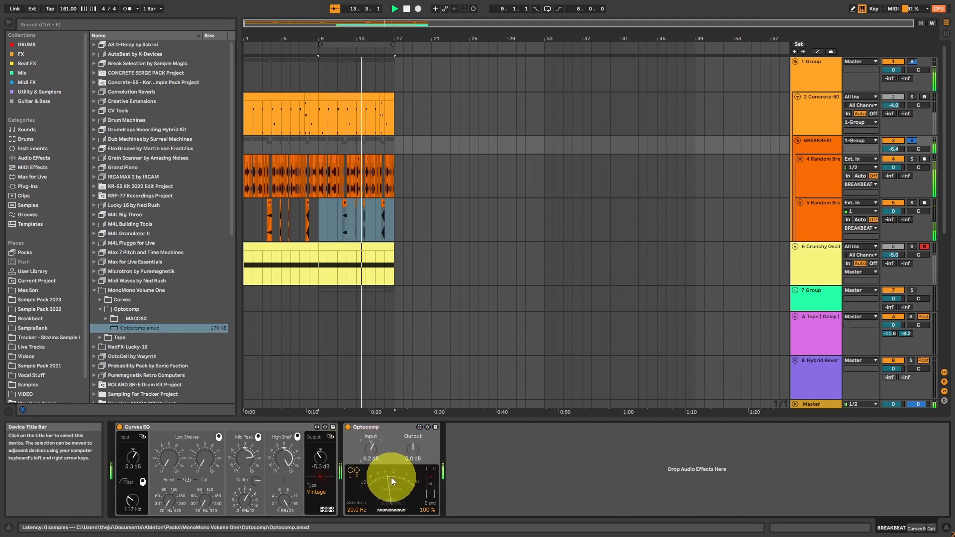
click(348, 430)
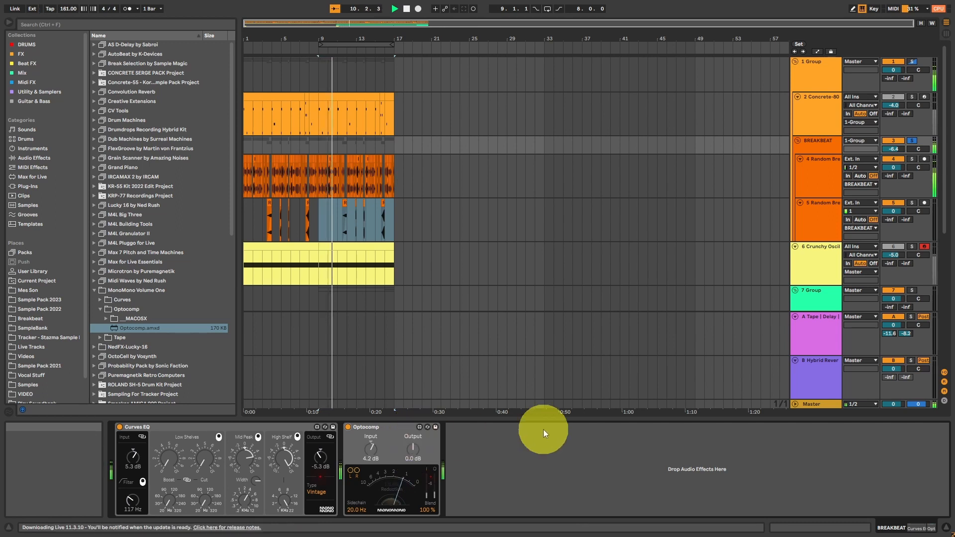
Step: Unsolo the BREAKBEAT group and set the loop range to the 16 bars from 1.1.1, leaving looping switched off
click(913, 144)
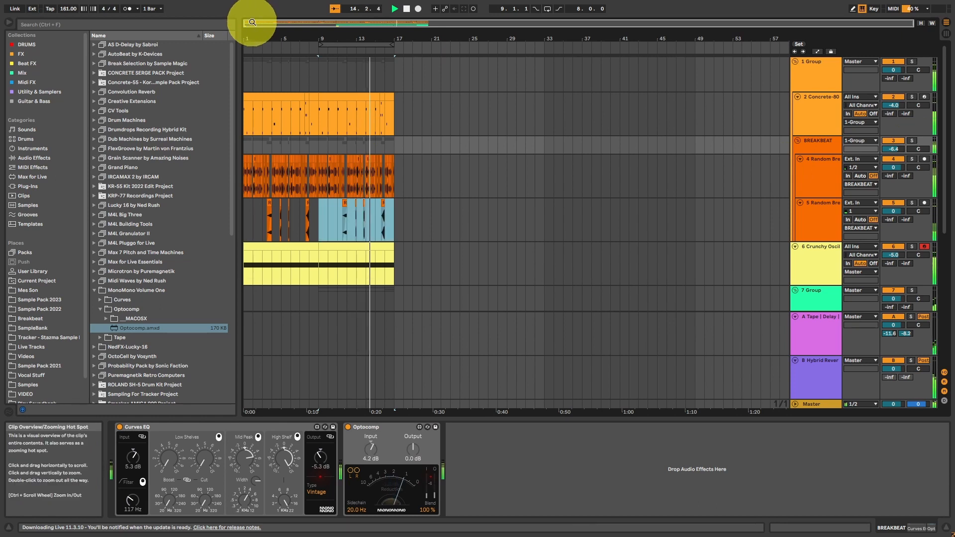
drag(392, 76, 153, 74)
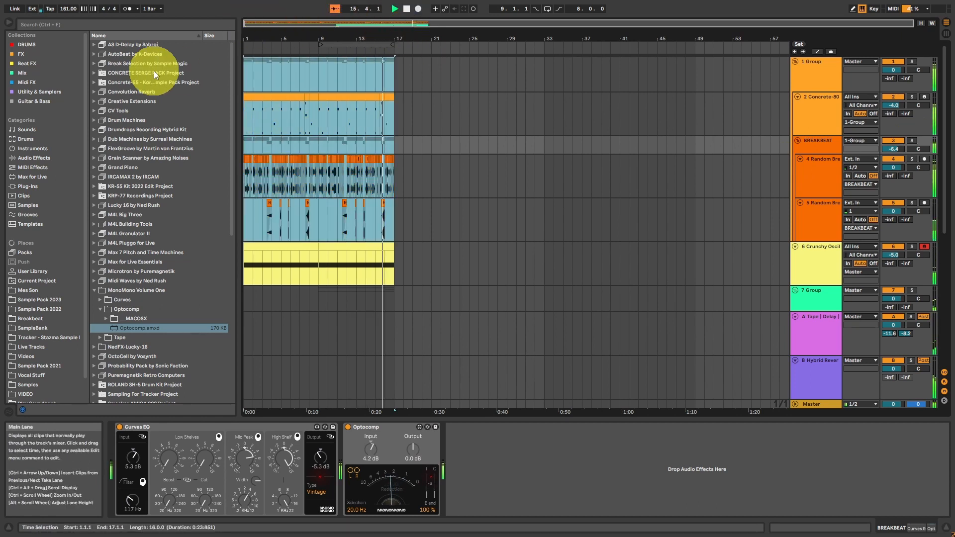
key(ctrl+l)
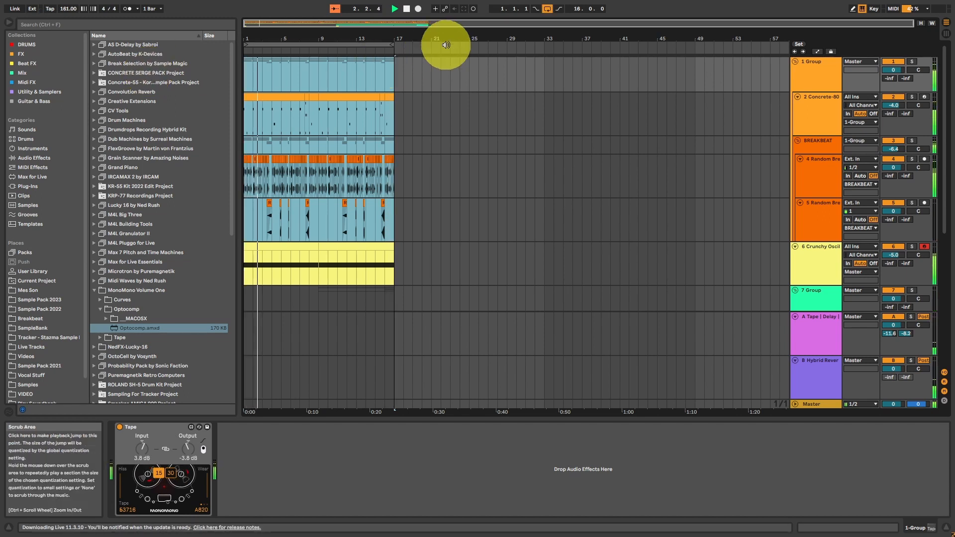
click(547, 9)
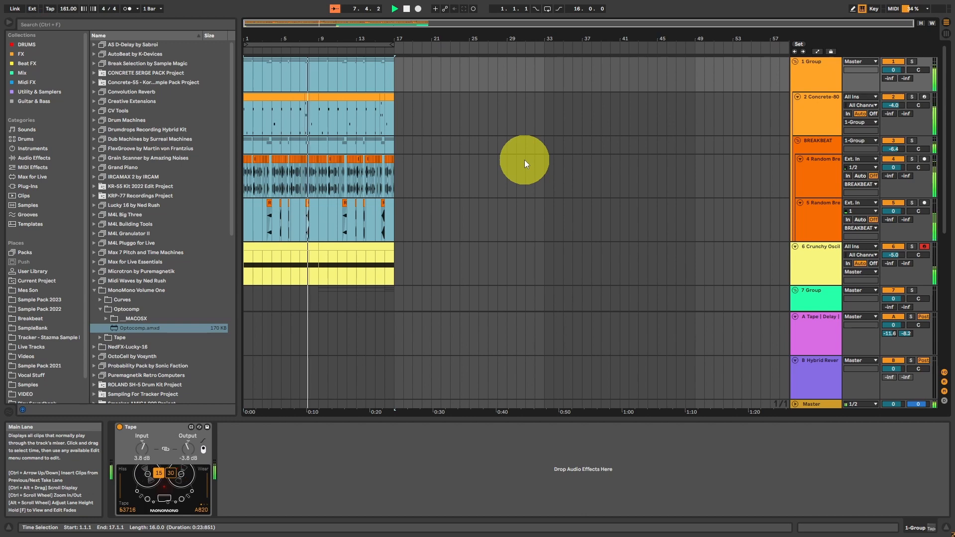
Step: Play the earlier, ungrouped version of the arrangement from the start for comparison
click(395, 9)
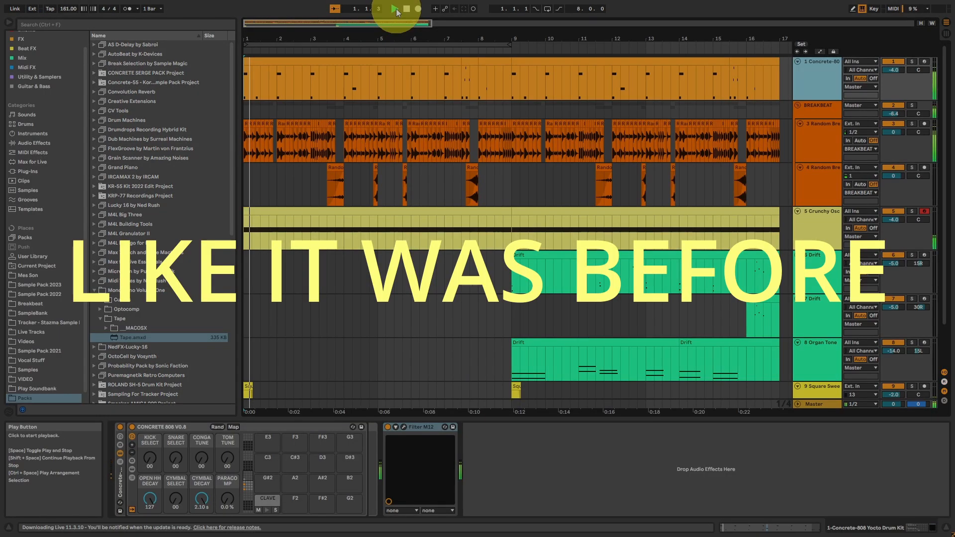